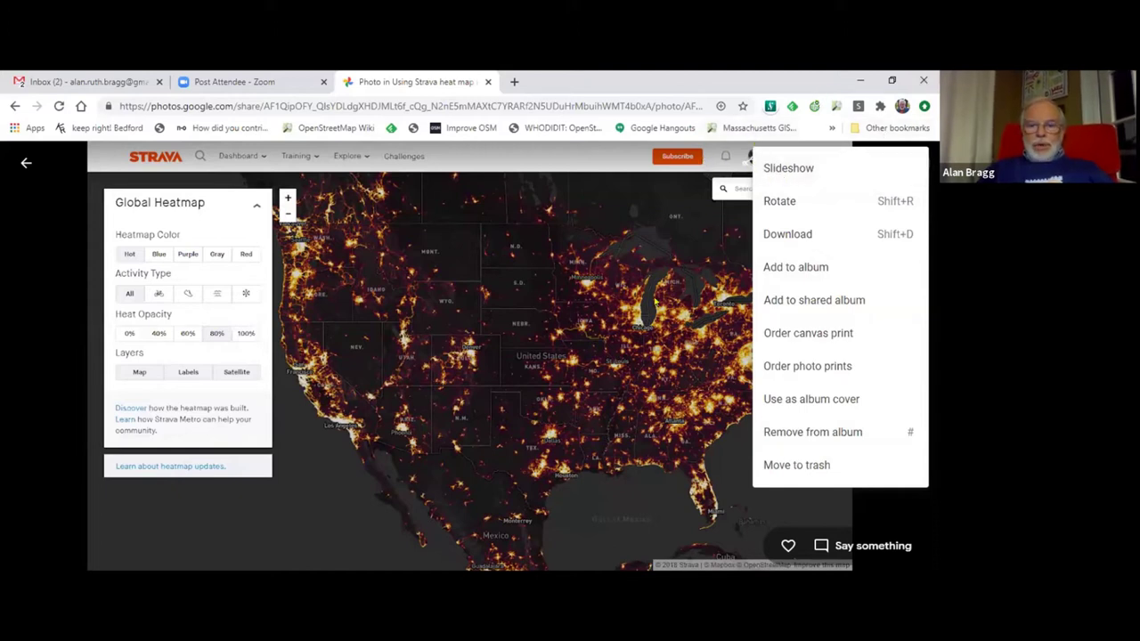
- Dismiss the photo's options menu and advance to the Maine coast Strava heatmap around Augusta
left_click(602, 320)
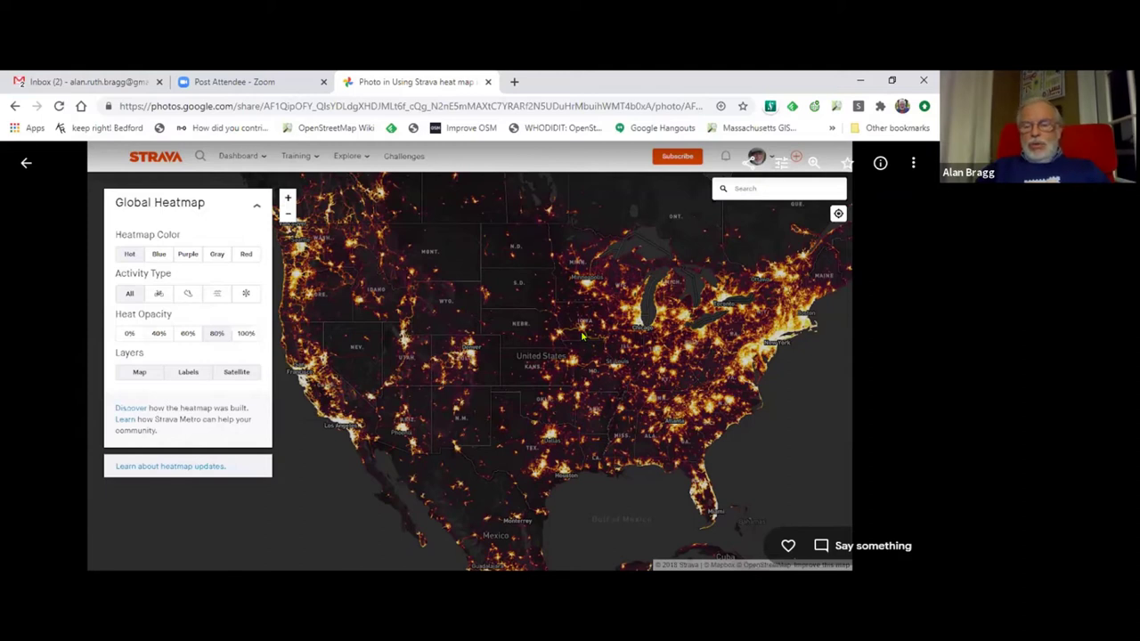
mouse_move(860, 340)
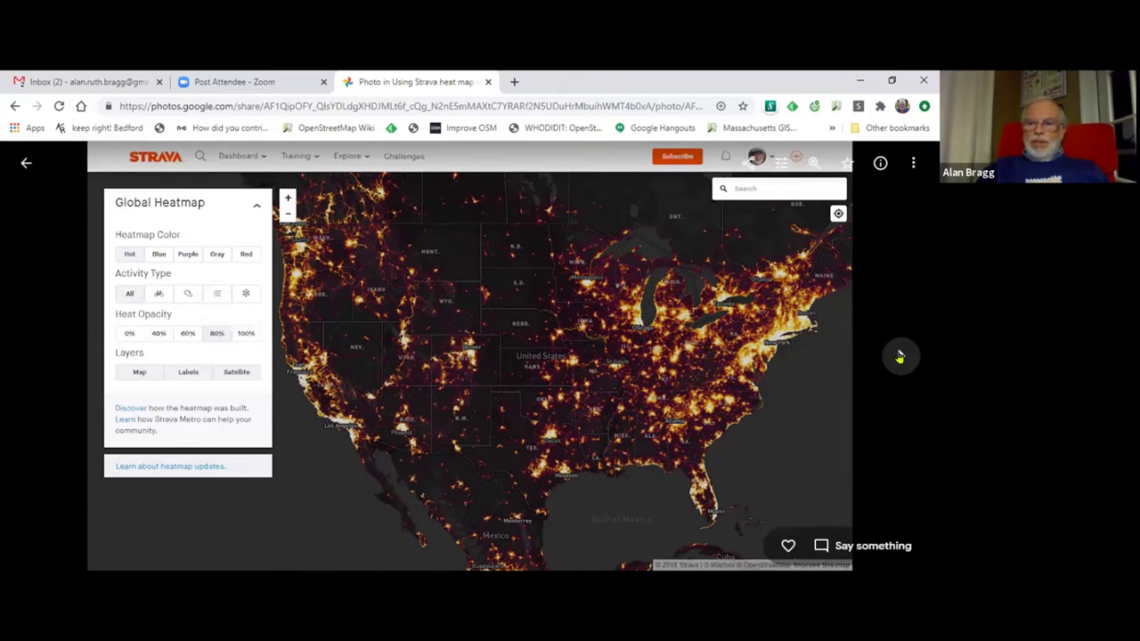
left_click(899, 356)
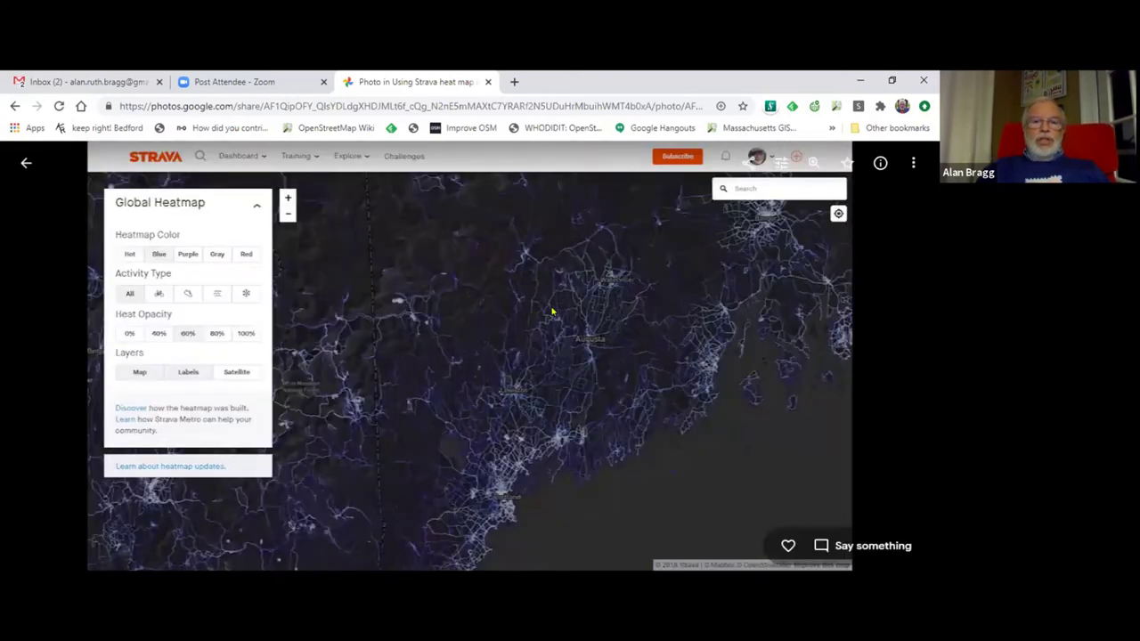
- Advance through the Lewiston heatmap photos to the red-and-purple street heatmap on a light map
mouse_move(686, 351)
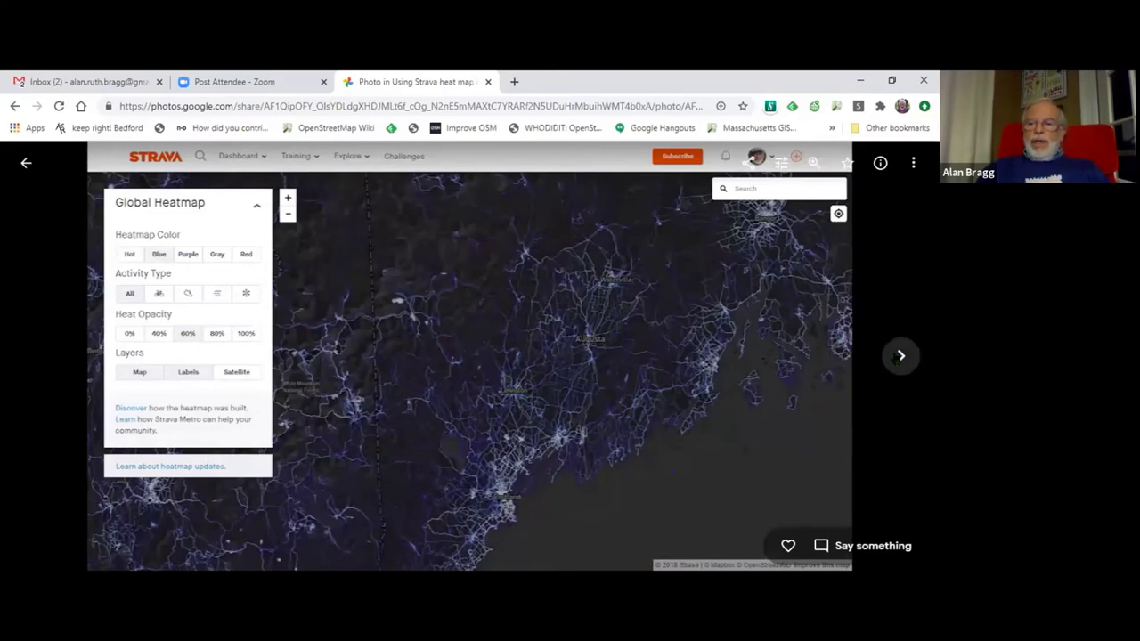
left_click(899, 356)
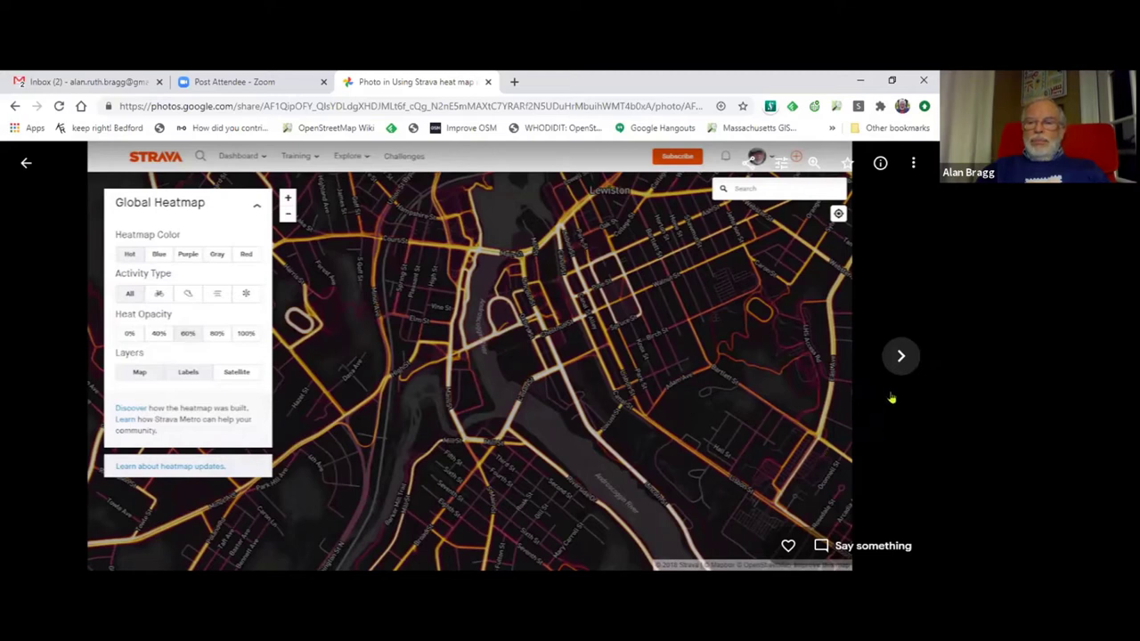
left_click(899, 355)
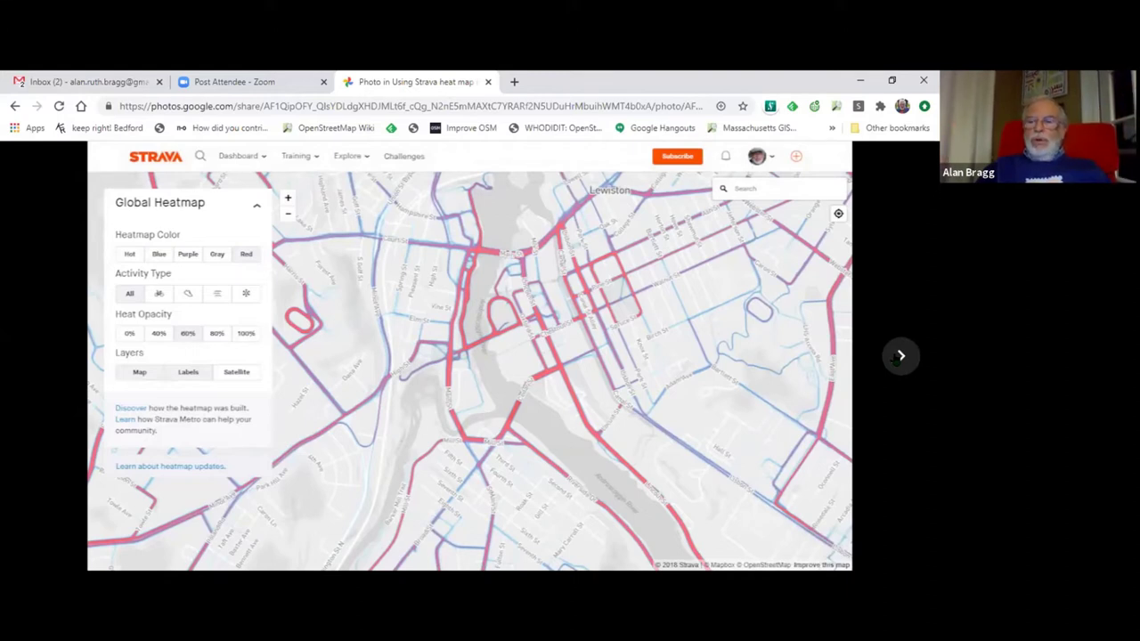
left_click(900, 355)
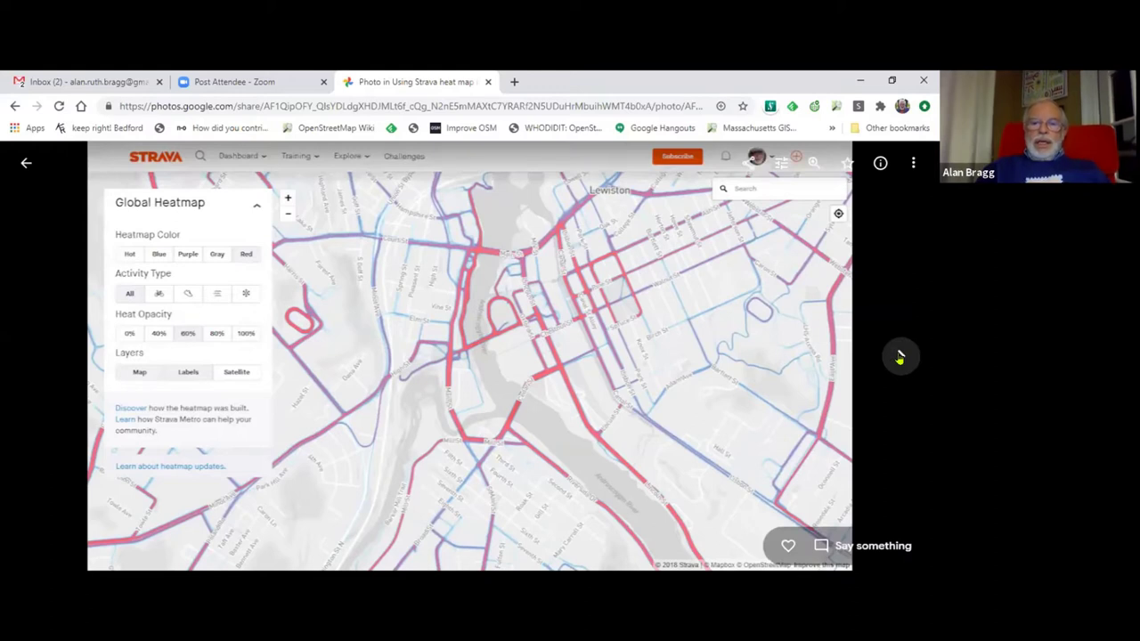
- Page past the zoomed, 40%-opacity and dark heatmap screenshots to the Strava sign-up page
left_click(900, 355)
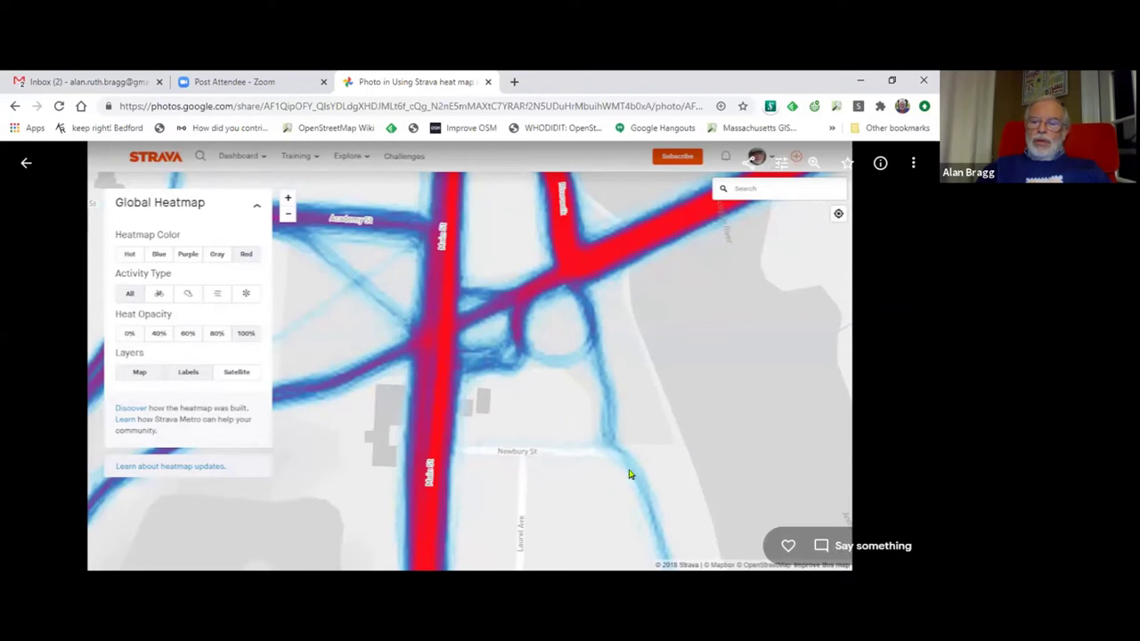
mouse_move(819, 458)
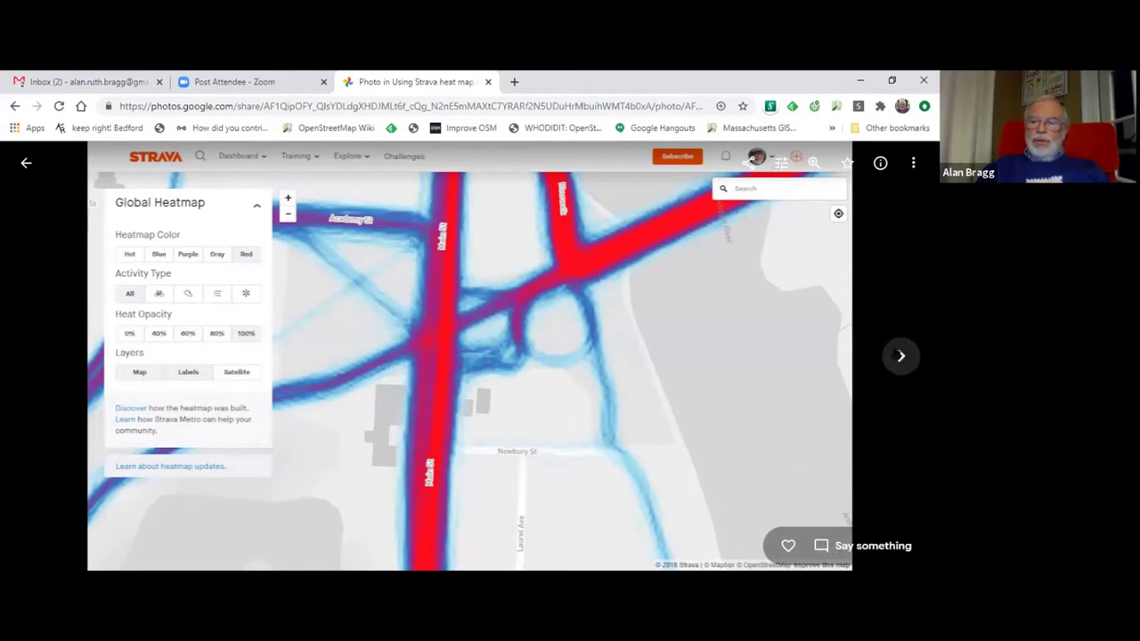
left_click(899, 356)
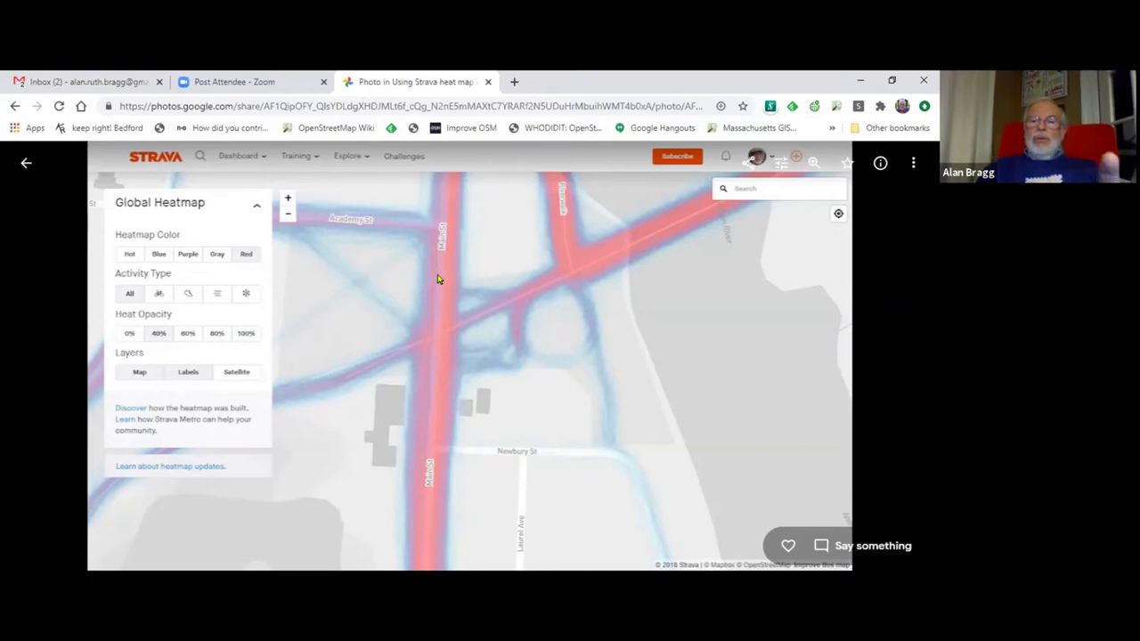
left_click(900, 355)
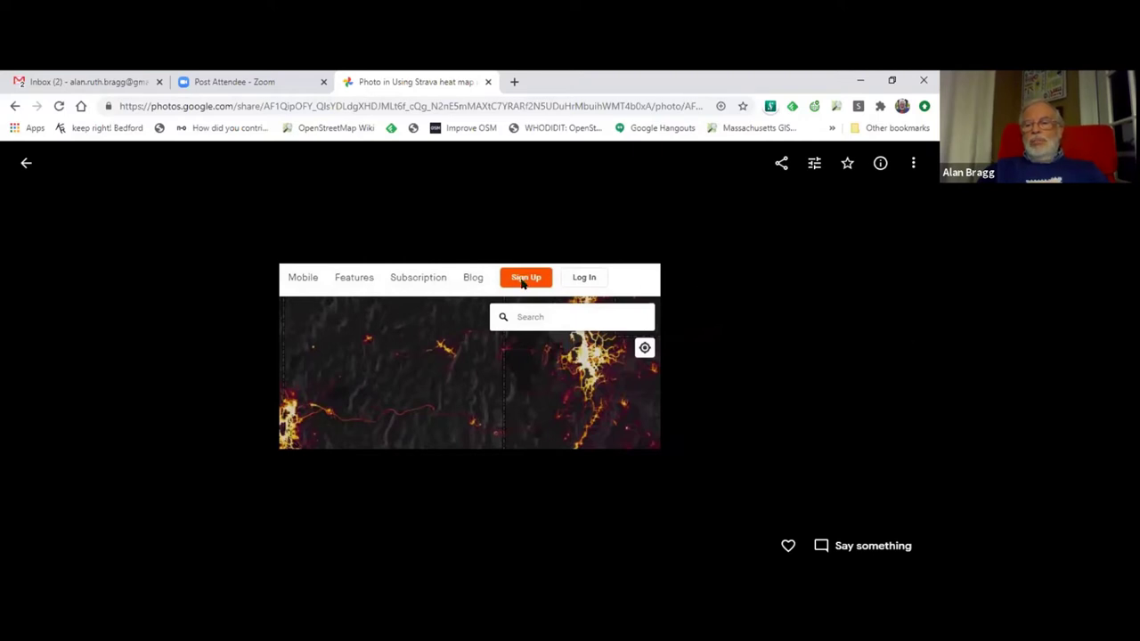
left_click(897, 355)
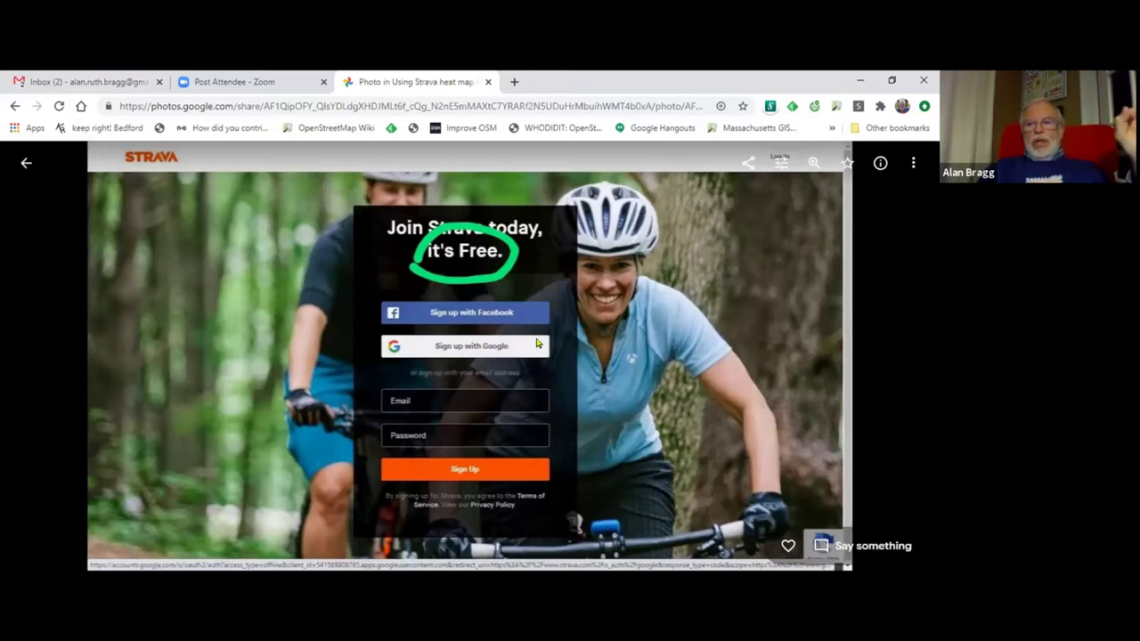
- Show the GitHub README screenshot for the Strava Heatmap to OSM Background extension
left_click(900, 356)
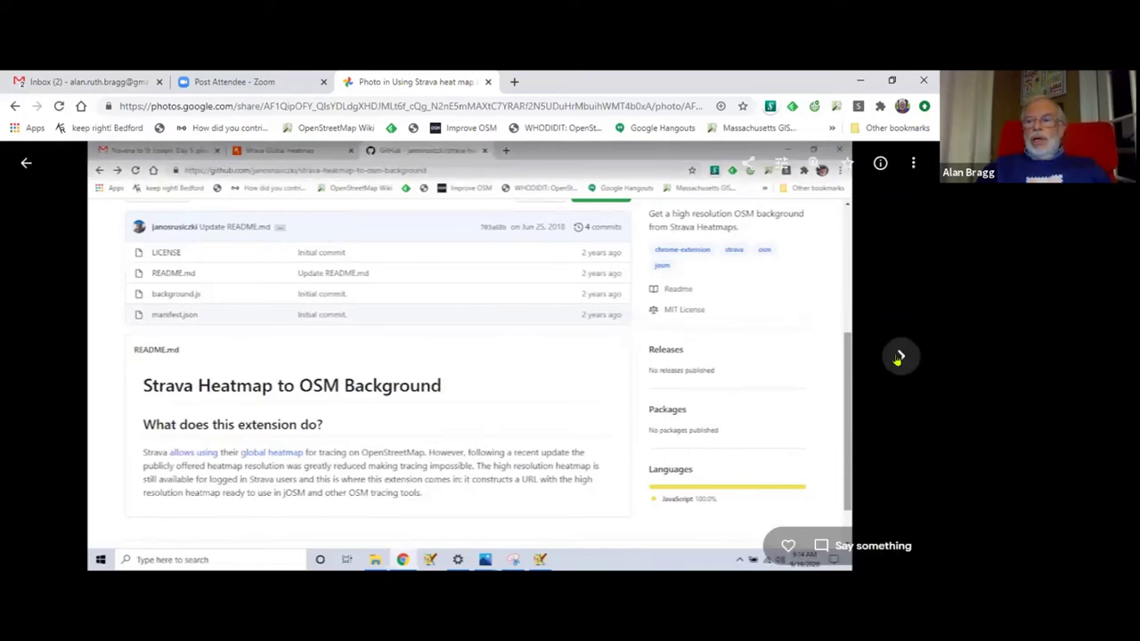
- Show the browser Extensions page screenshot with the Strava extension circled in red
left_click(899, 356)
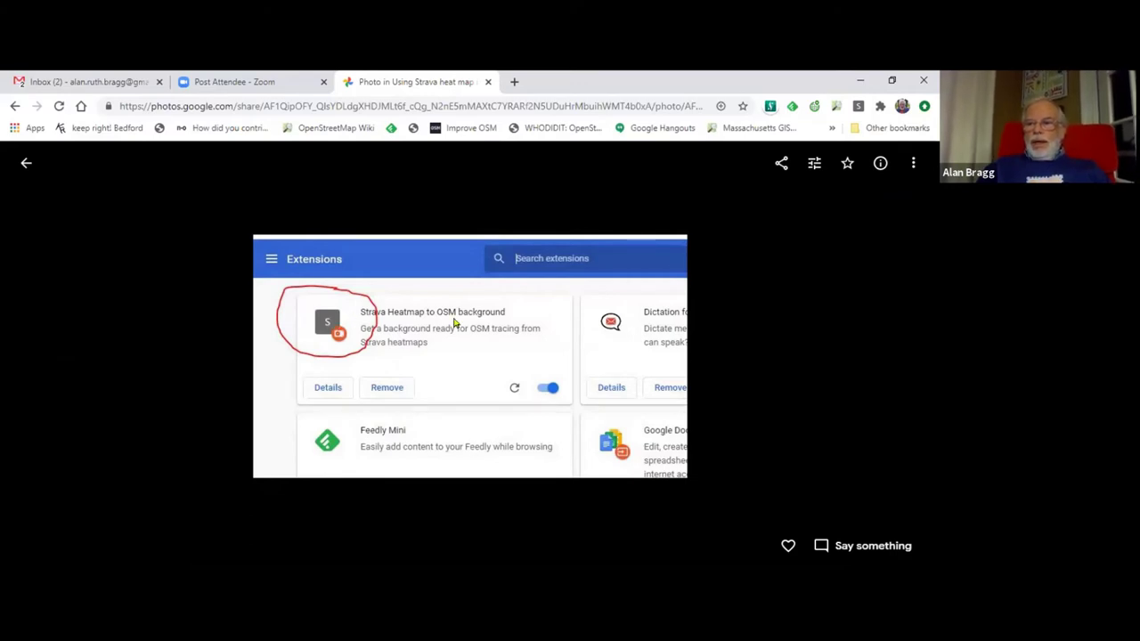
- Show the cropped browser toolbar screenshot with the extension's 'S' icon circled
left_click(899, 356)
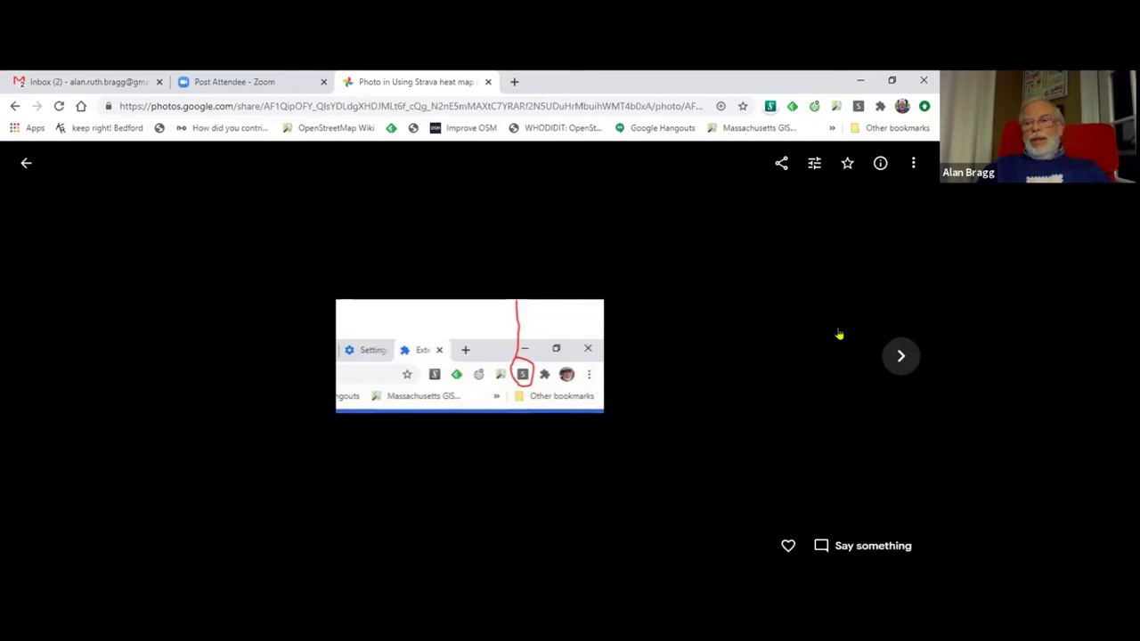
- Page past the extension menu, signed-in heatmap and JOSM imagery preferences to the empty Add Imagery URL dialog
left_click(900, 357)
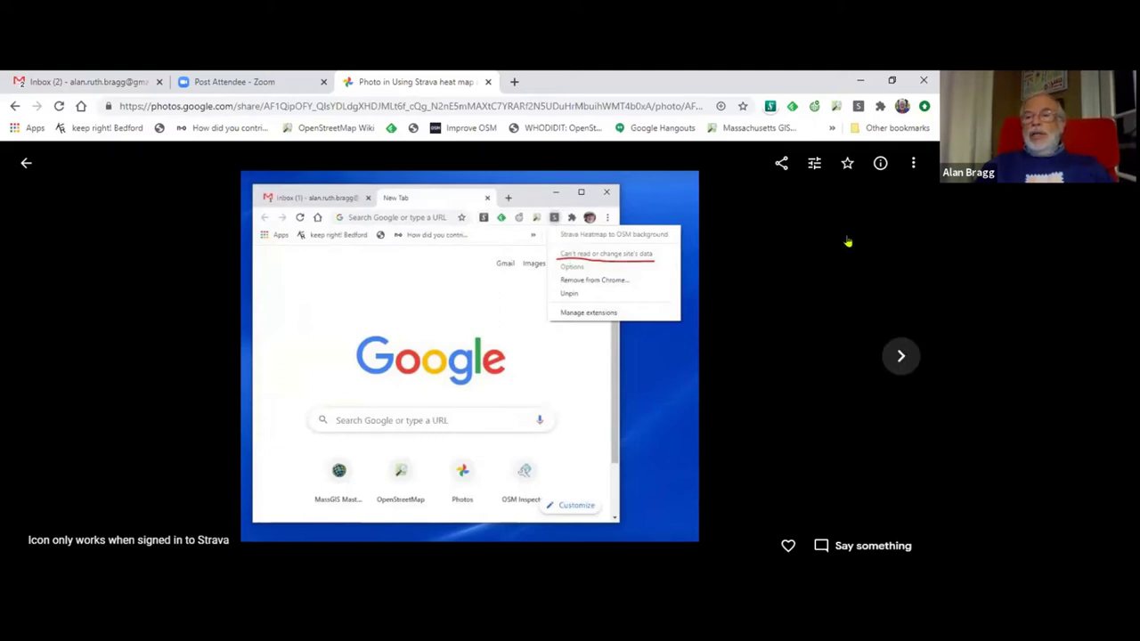
left_click(899, 356)
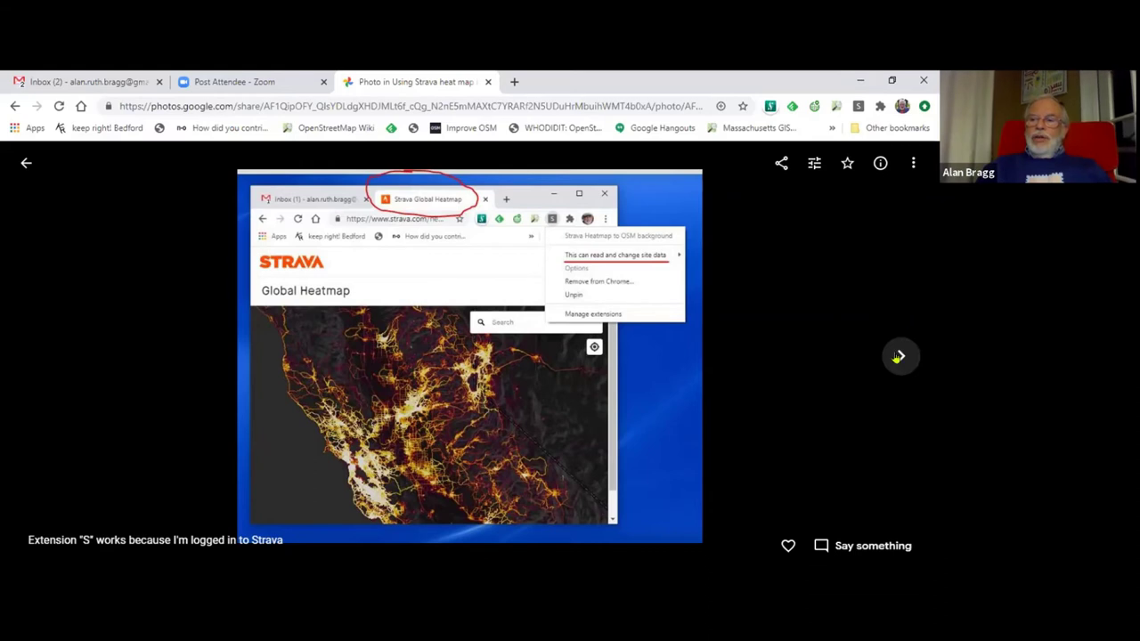
left_click(898, 356)
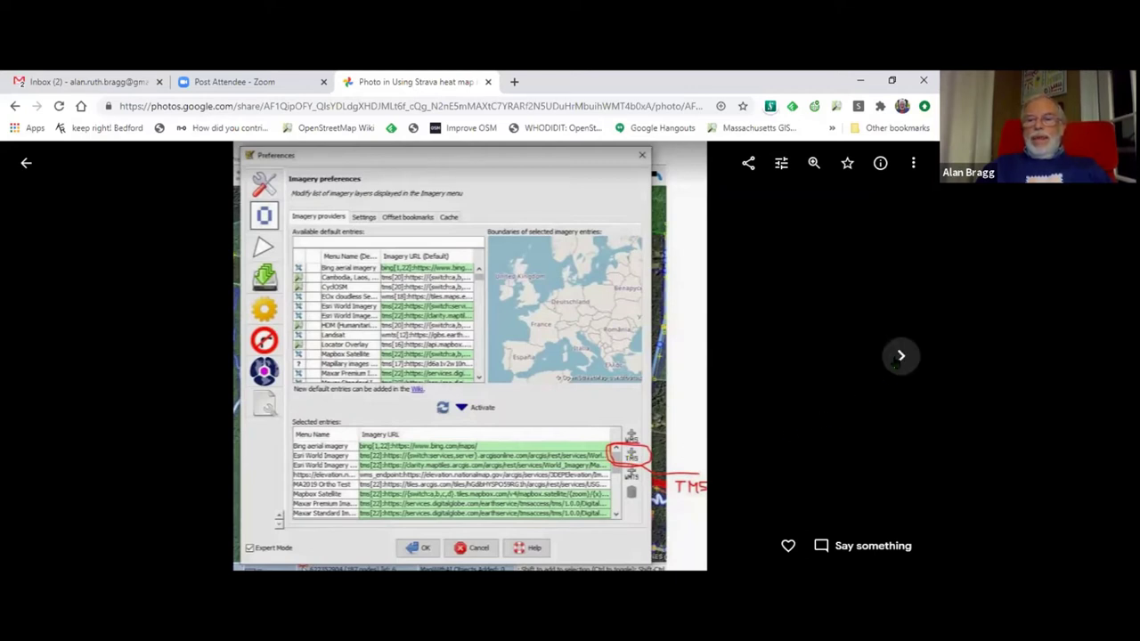
left_click(900, 356)
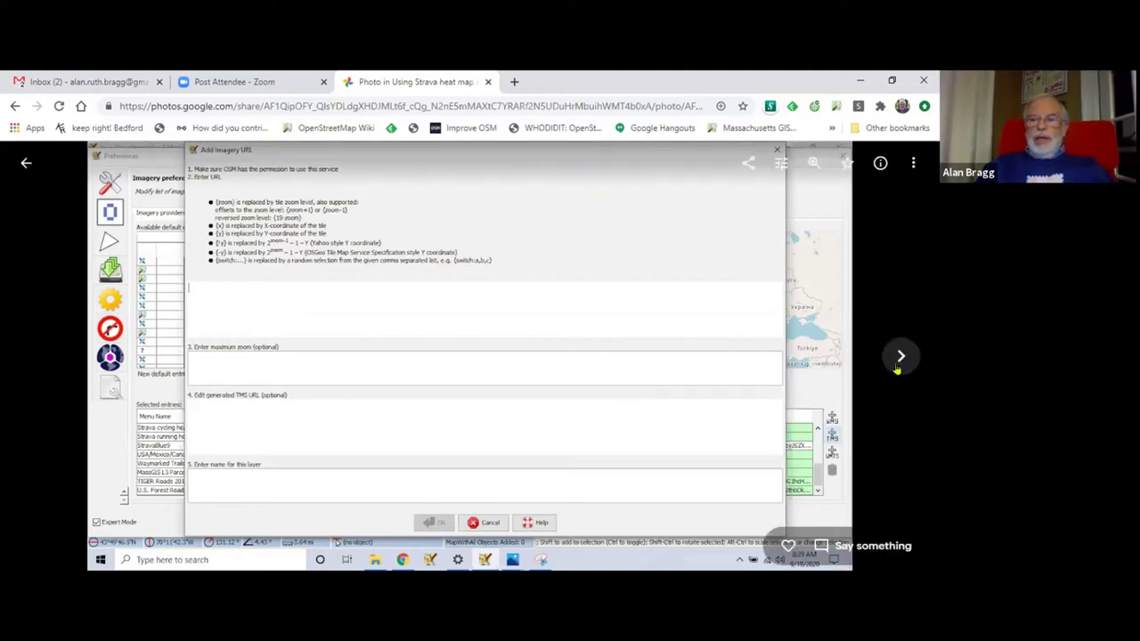
- Show the Add Imagery URL screenshot with the signed Strava heatmap tile URL entered
left_click(899, 357)
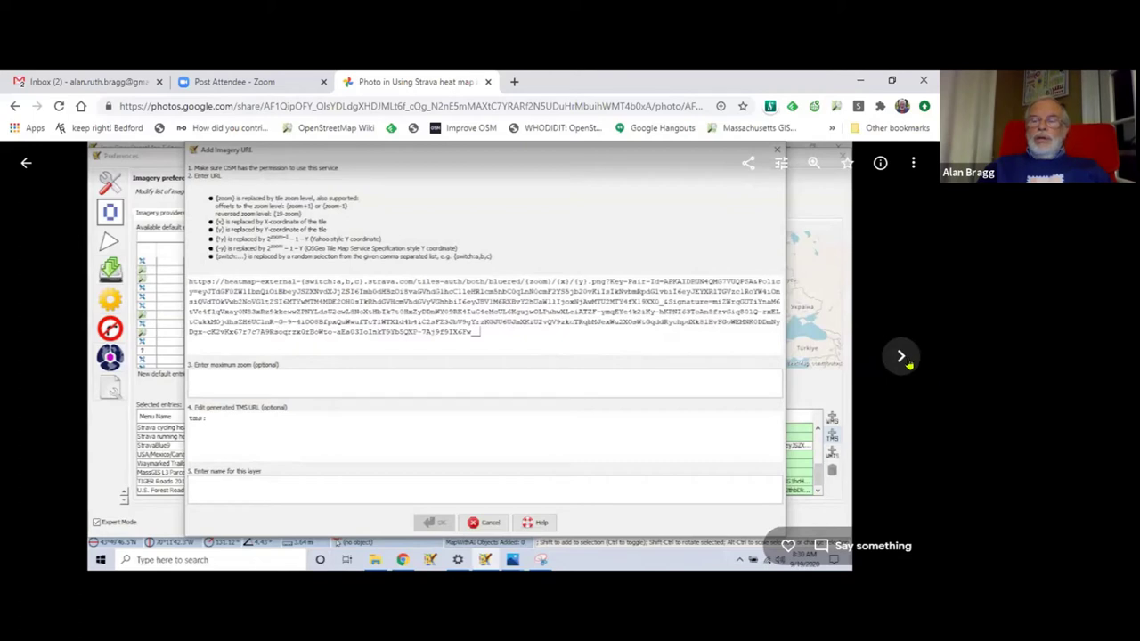
- Step through the TMS URL and Strava0919 layer-name screenshots to the Imagery preferences list
left_click(901, 356)
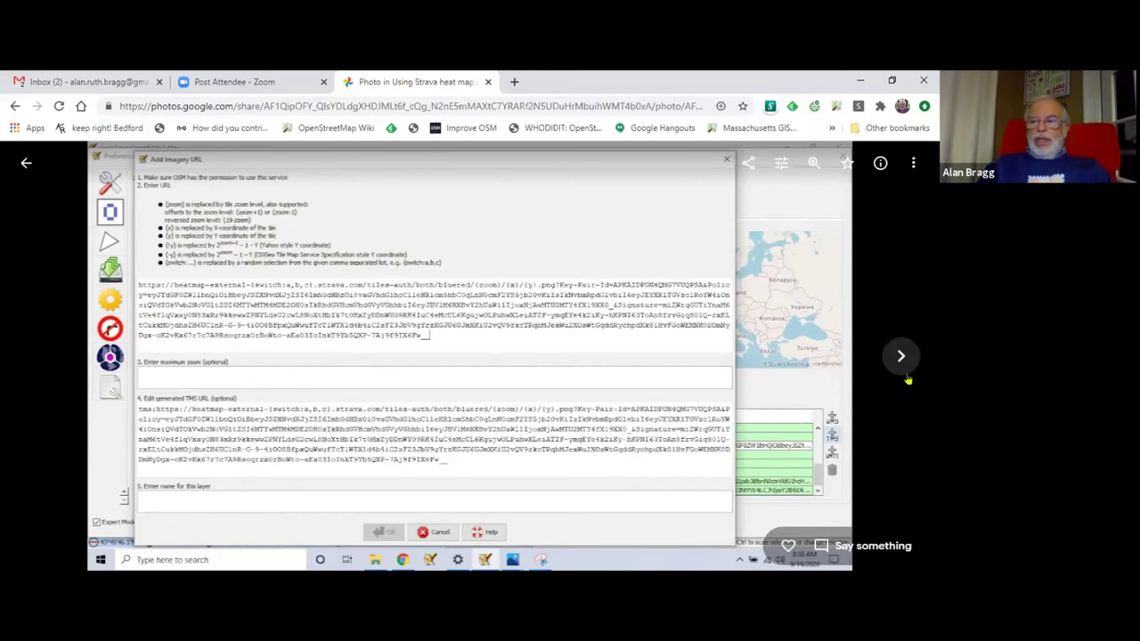
left_click(900, 357)
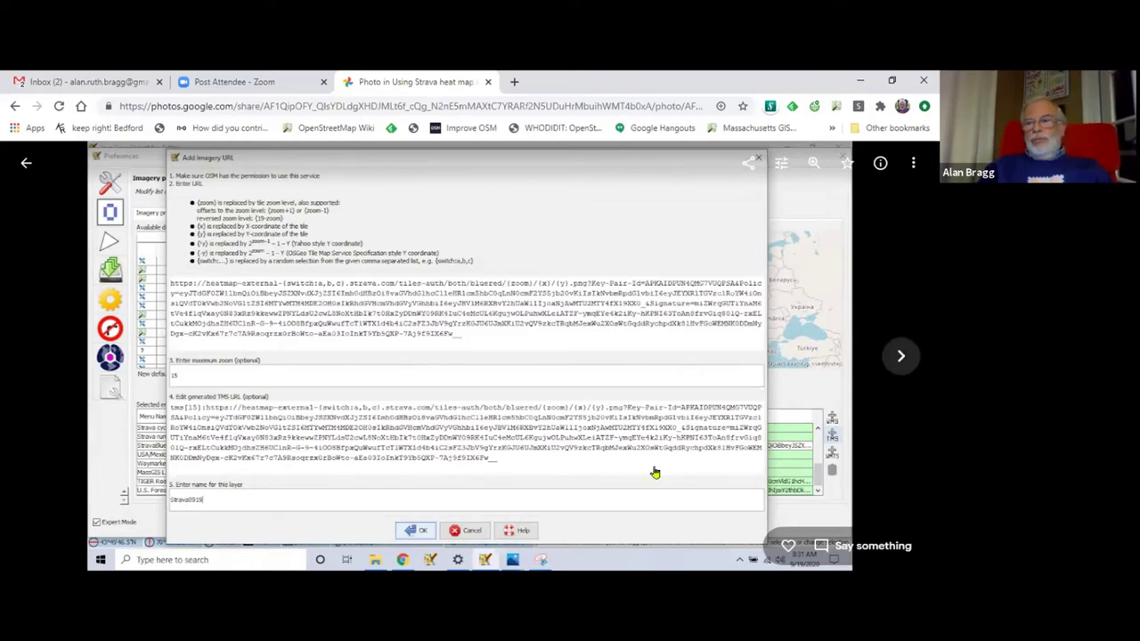
left_click(900, 356)
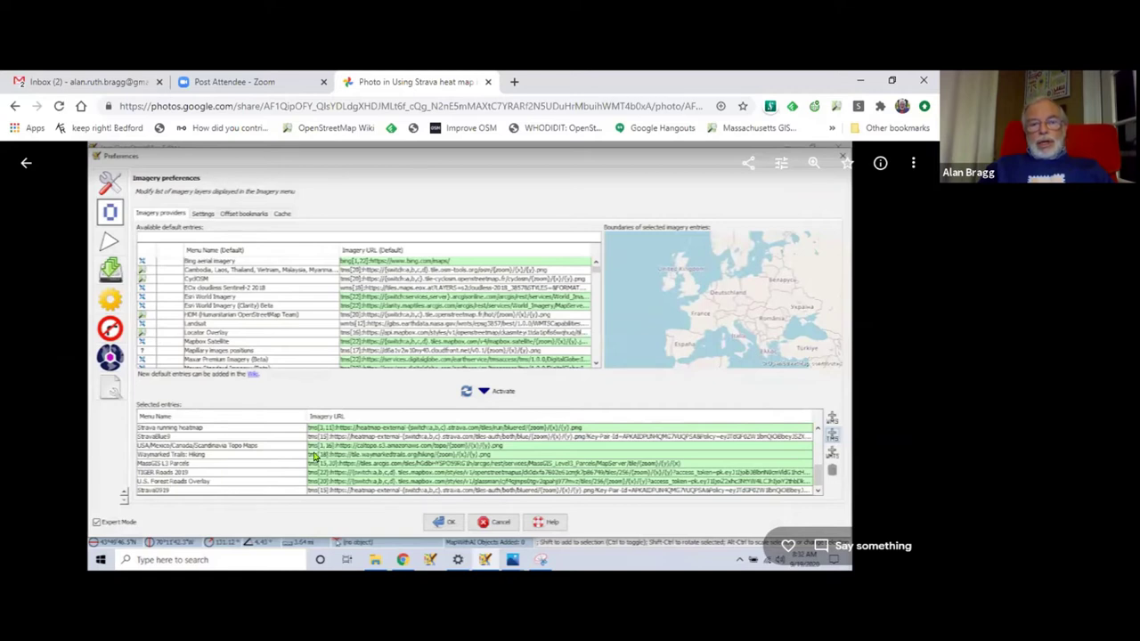
- Go back one photo, then return to the Imagery preferences listing Strava0919 last
left_click(39, 356)
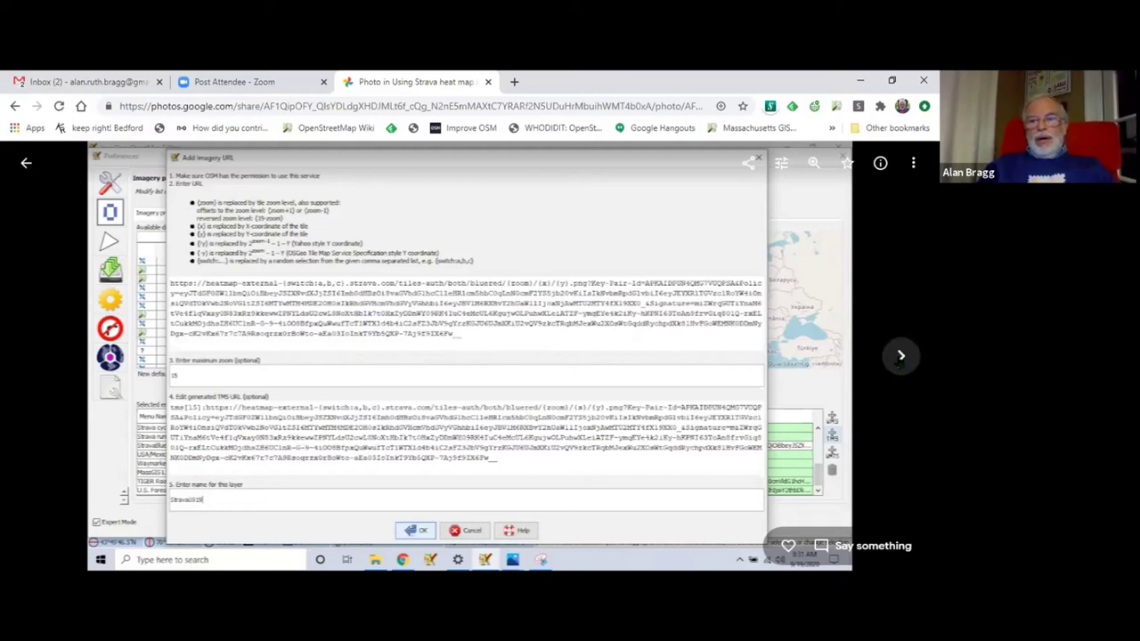
left_click(900, 359)
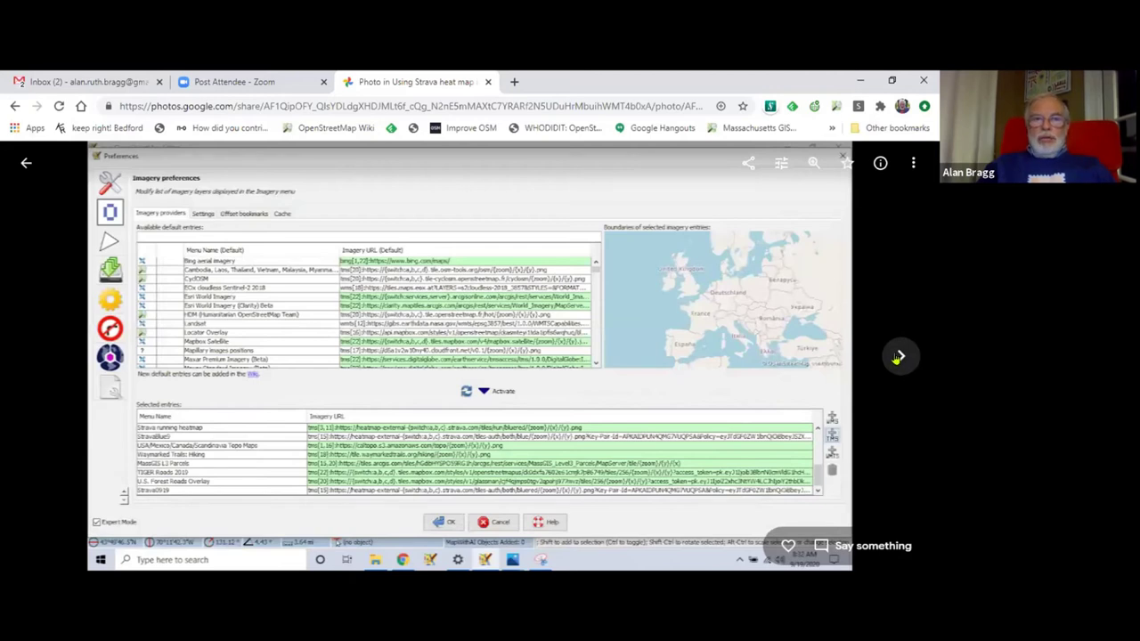
- Advance past the Imagery menu screenshot to the Slack #local-maine channel screenshot
left_click(899, 357)
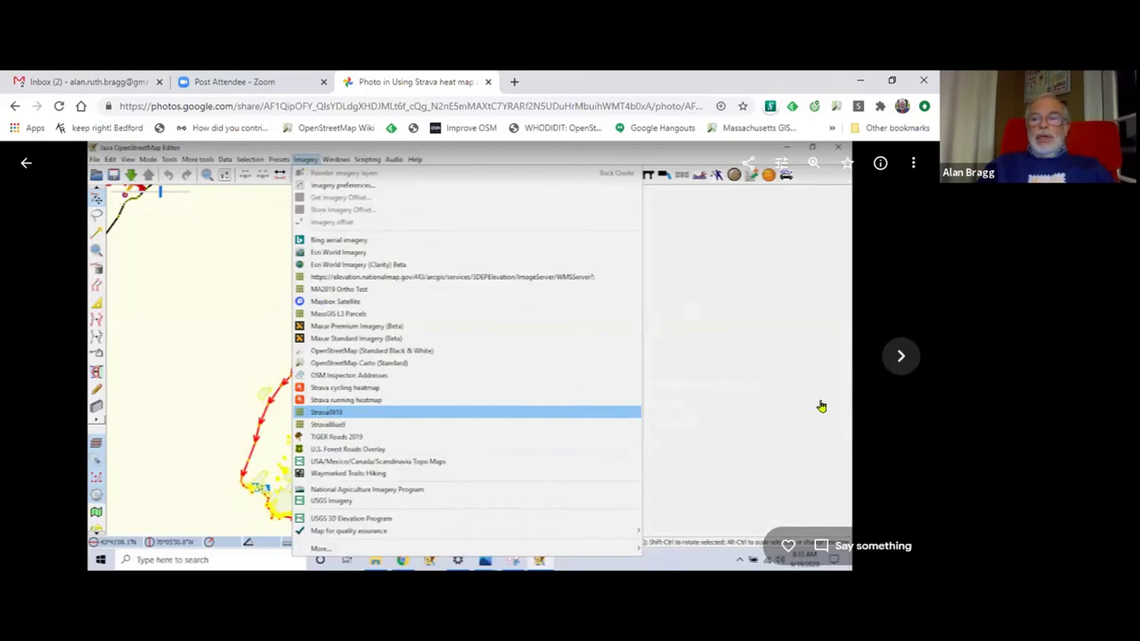
left_click(901, 356)
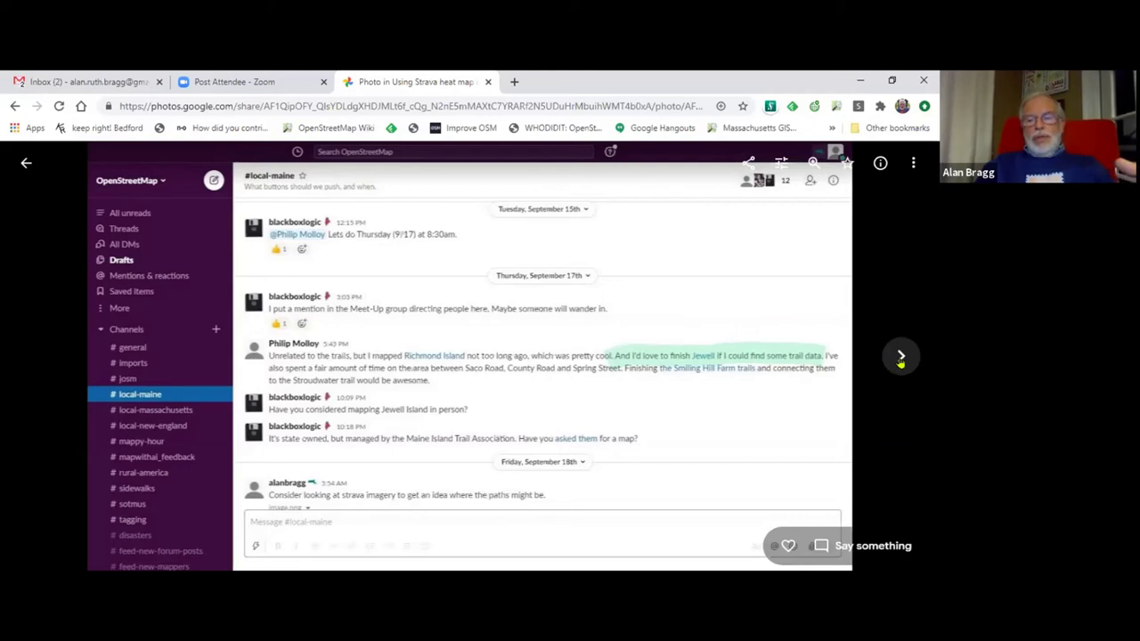
- Show the JOSM Jewell Island screenshot with the Strava heatmap over Bing aerial imagery
left_click(901, 357)
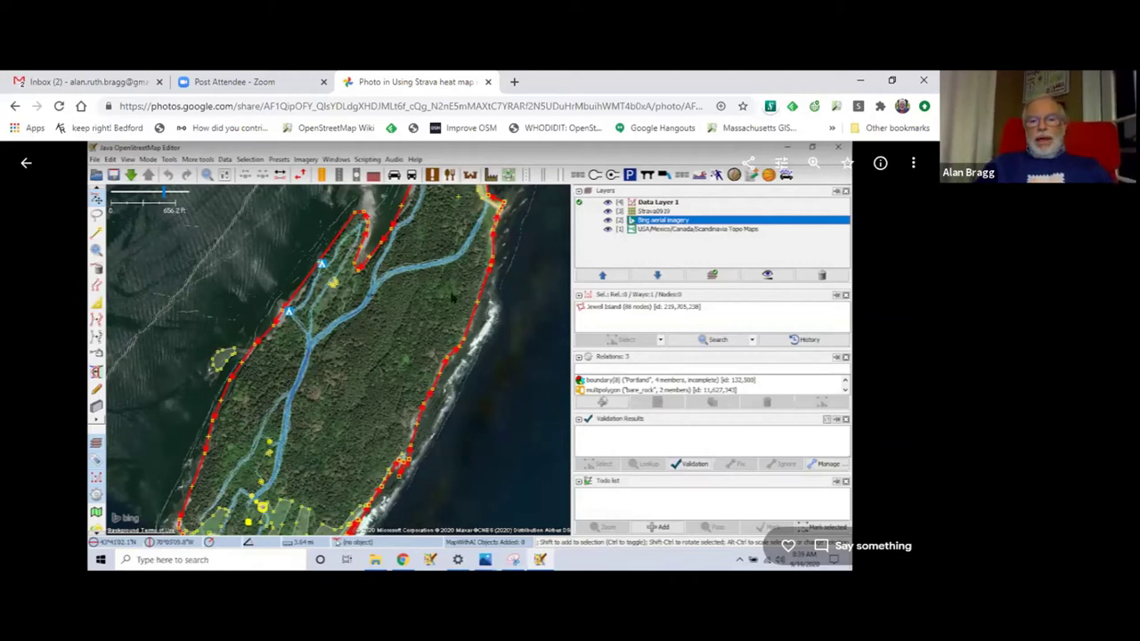
- Advance past the Jewell Island topo-map screenshot to the AllTrails Mount Phillip Loop Trail screenshot
left_click(900, 356)
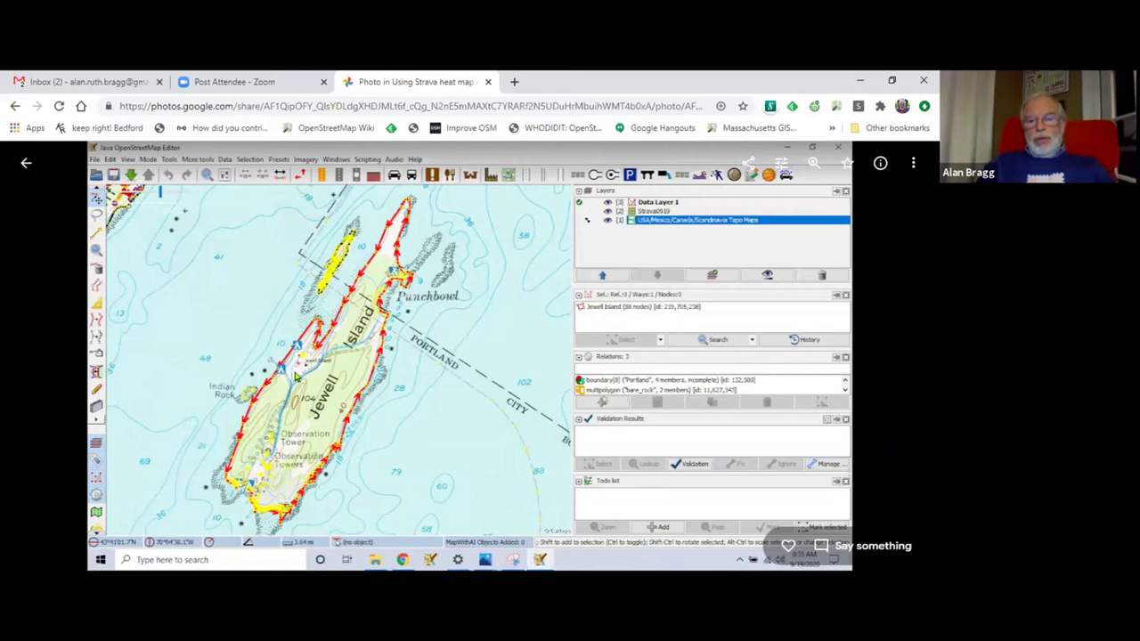
left_click(899, 358)
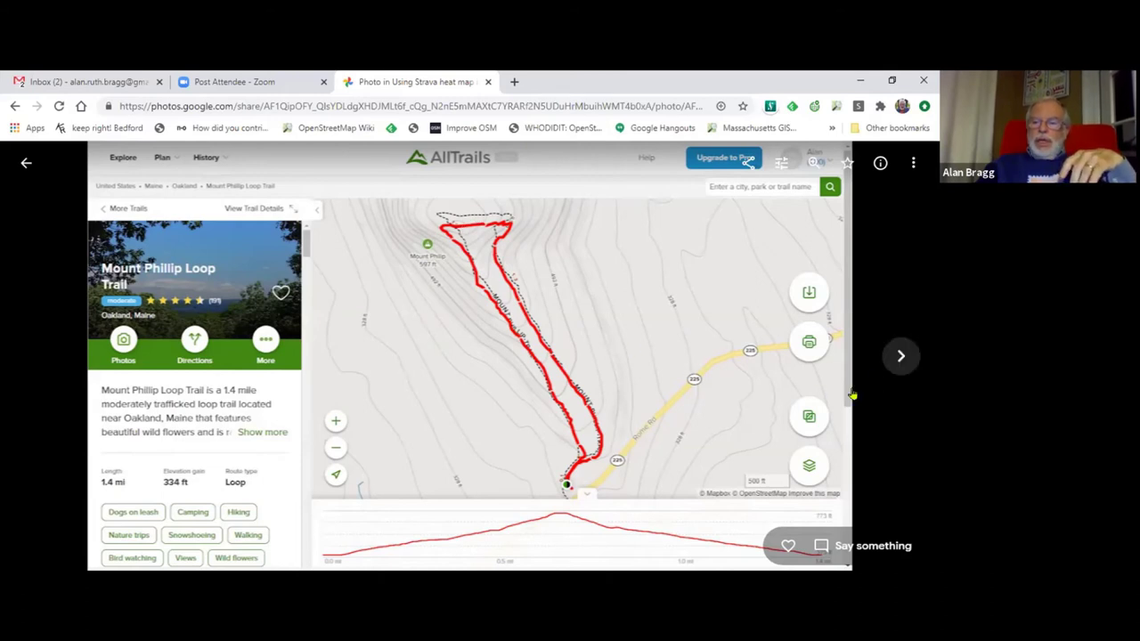
- Advance past the JOSM trail-route screenshot to the Waymarked Trails Mount Phillip Trail page
left_click(900, 356)
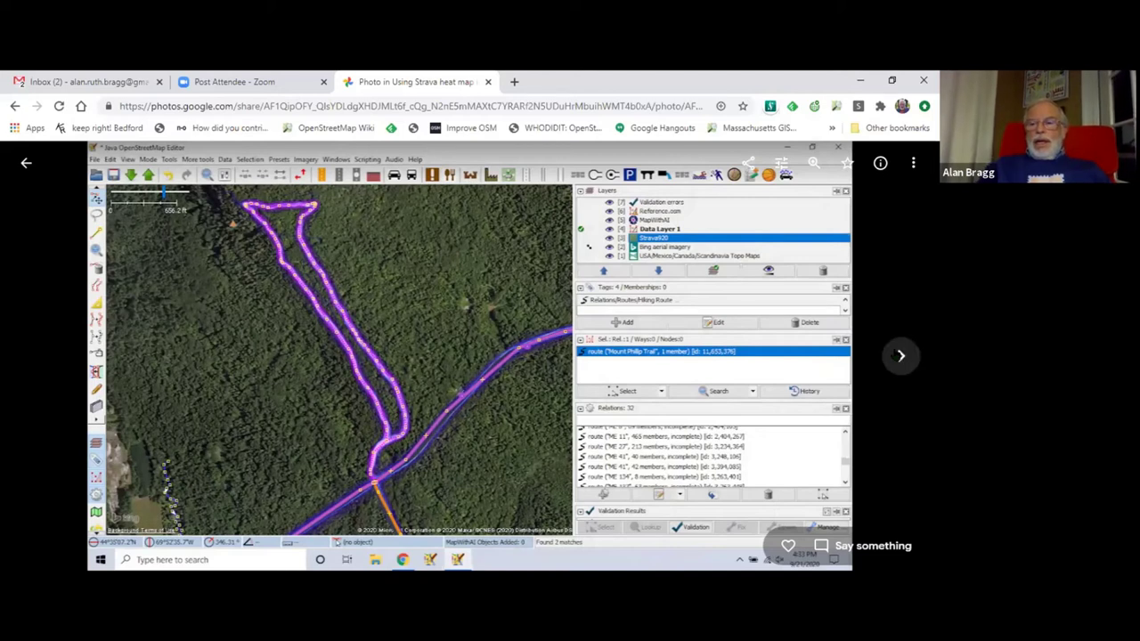
left_click(899, 355)
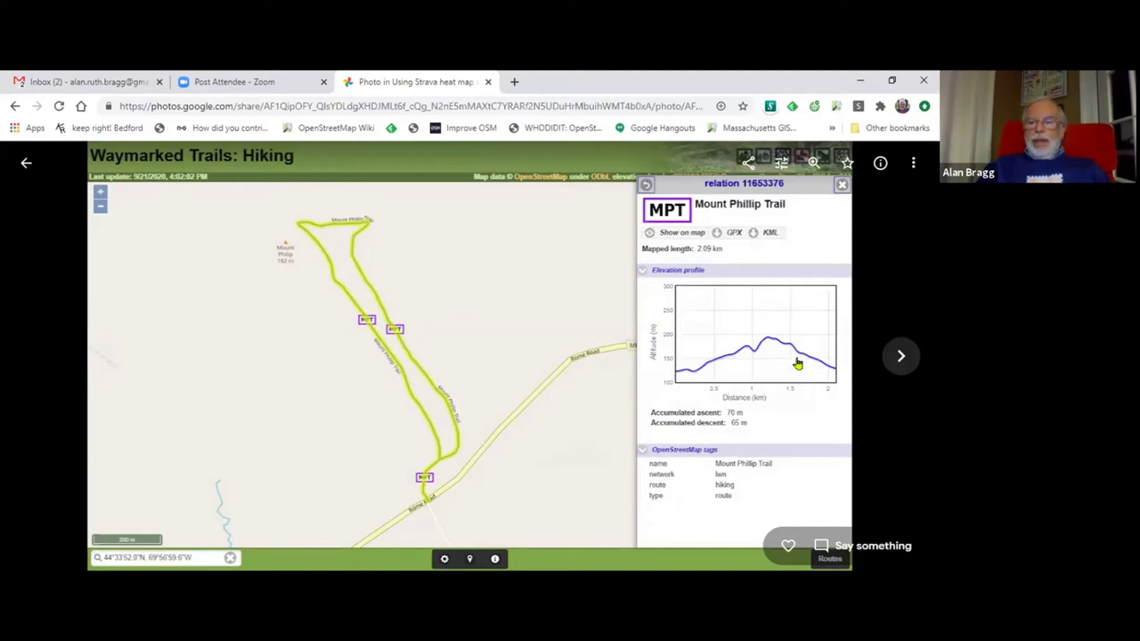
- Advance through the JOSM screenshots to the one whose Data menu lists MapWithAI commands
left_click(900, 357)
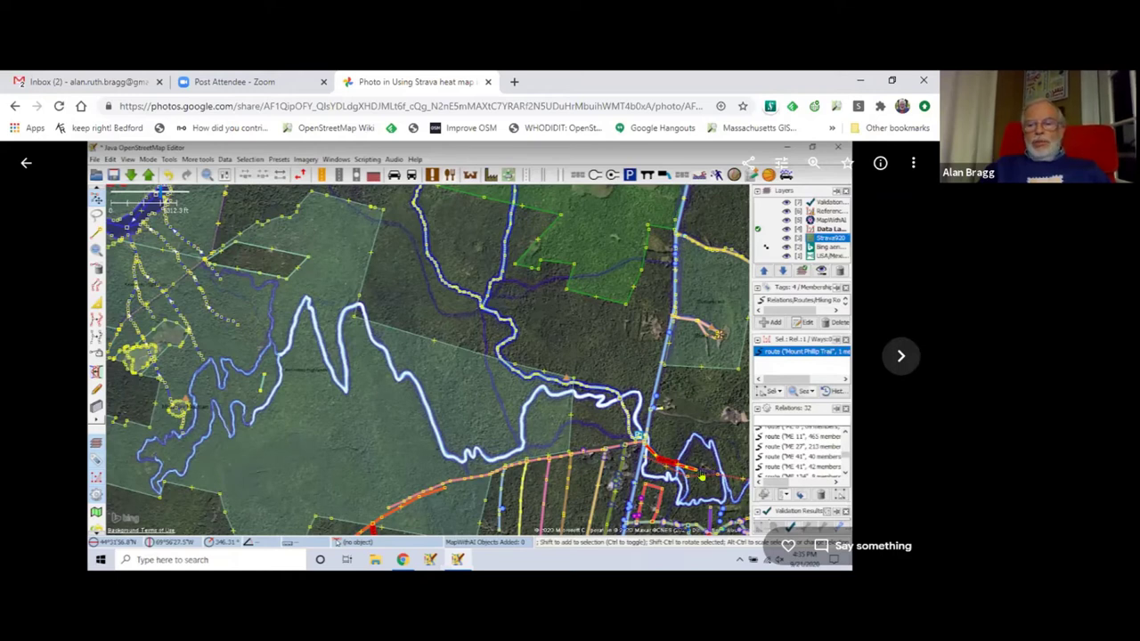
left_click(901, 356)
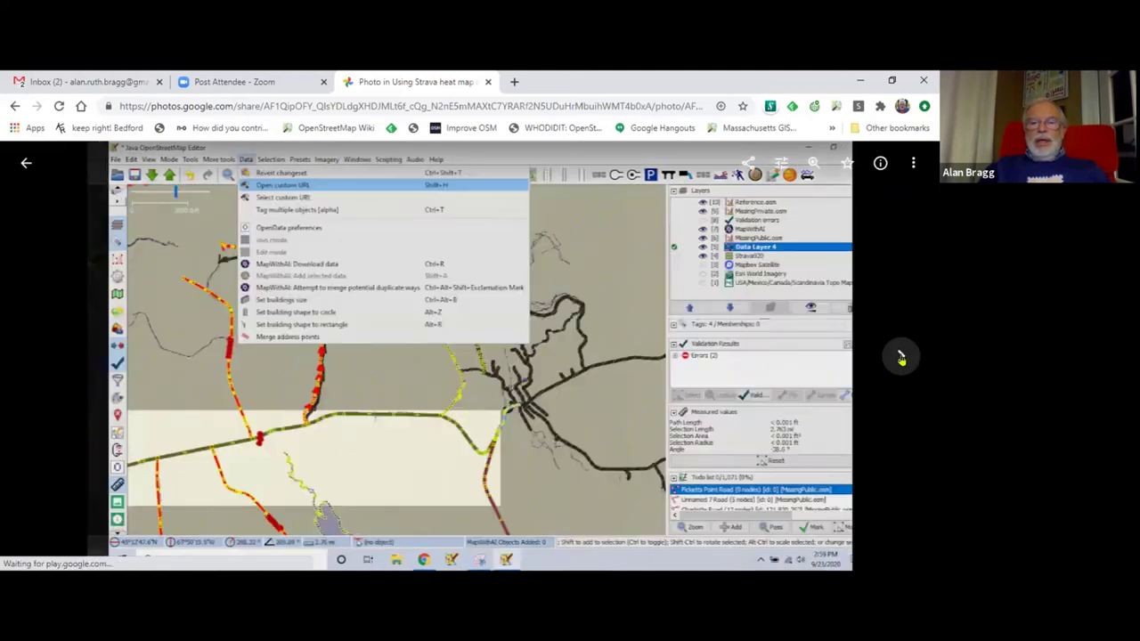
left_click(901, 356)
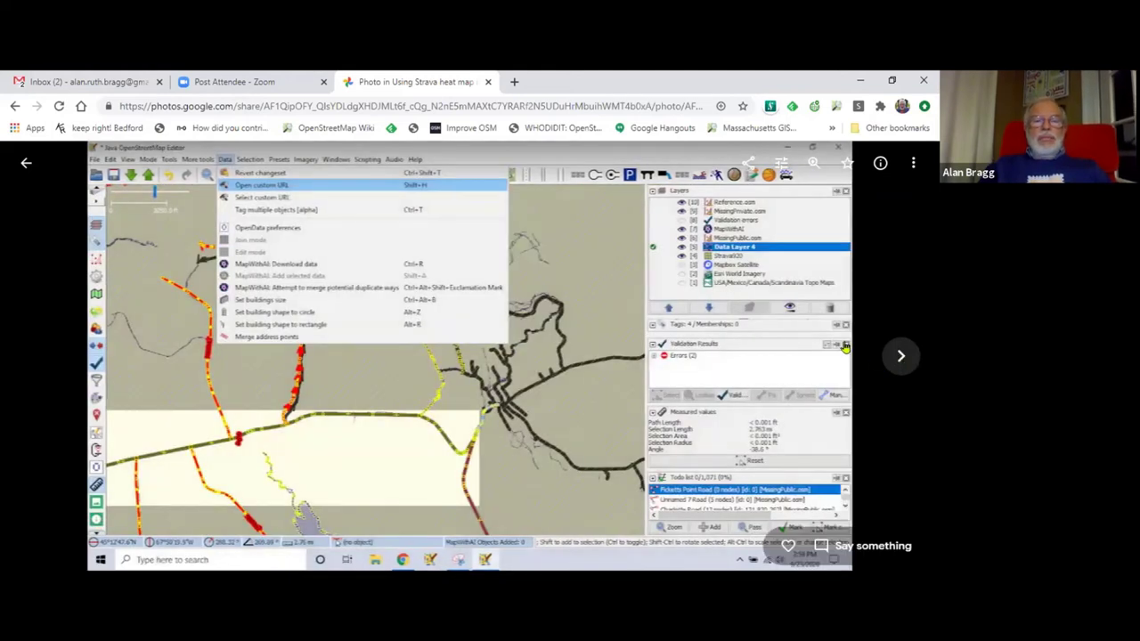
- Close the photo to return to the 'Using Strava heat map in JOSM' album
left_click(39, 173)
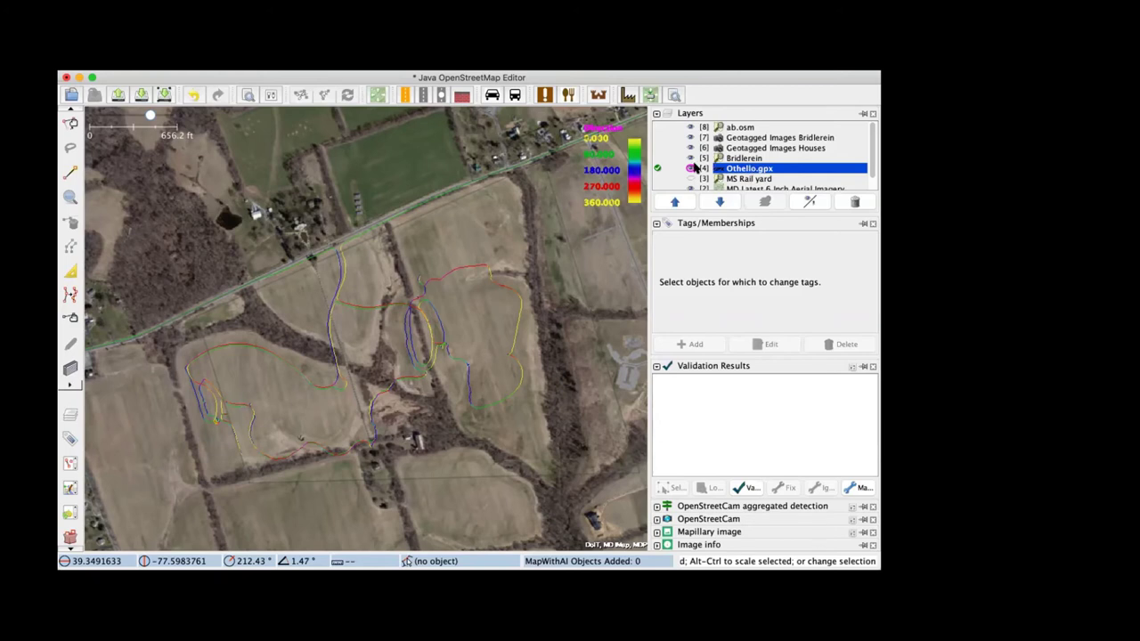
left_click(689, 168)
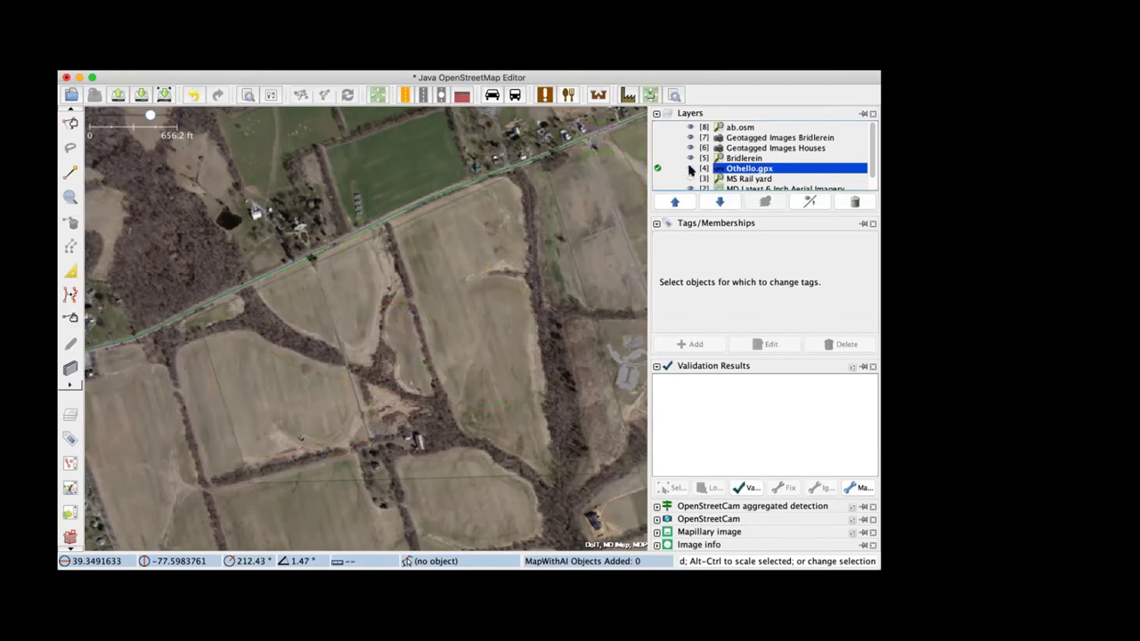
left_click(689, 168)
scroll(737, 161, "down", 1)
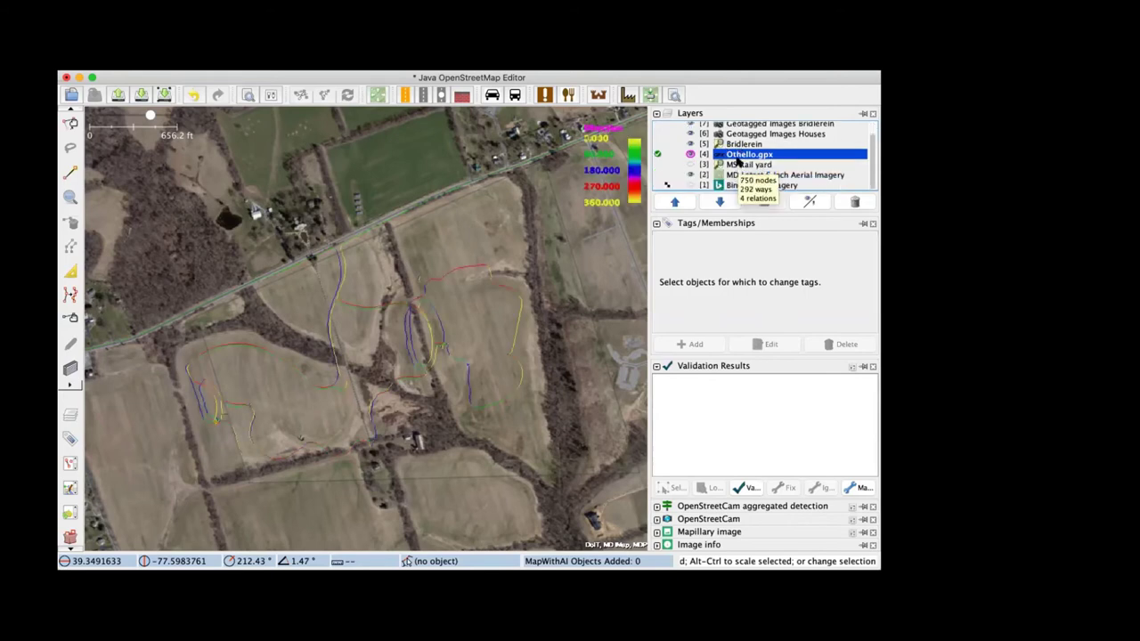
left_click(141, 96)
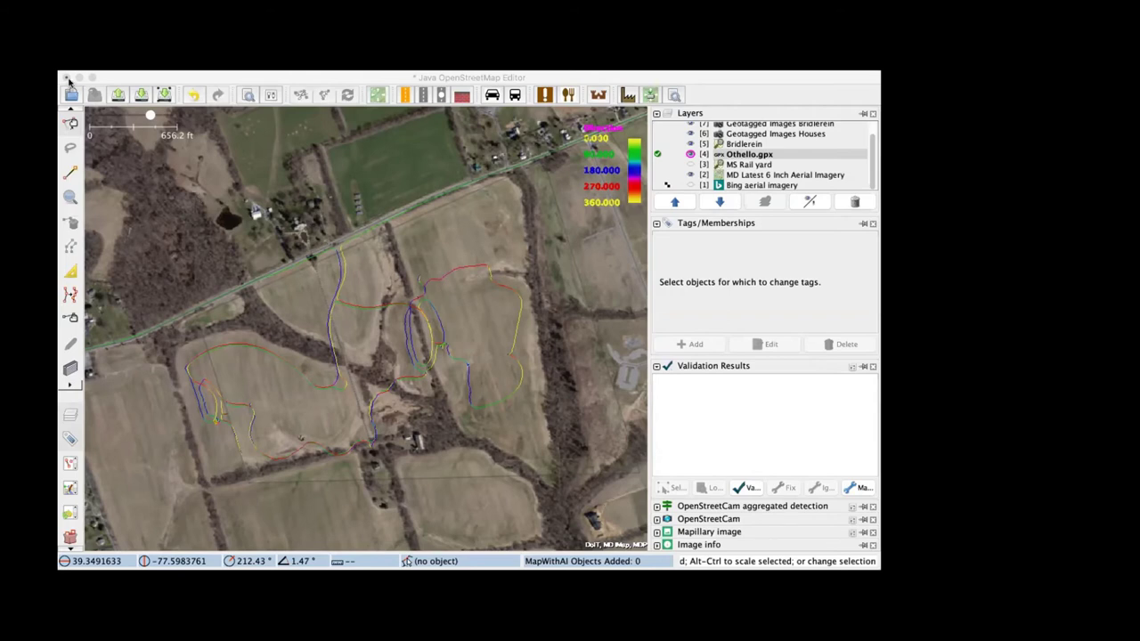
- Bring JOSM back into focus and delete the ab.osm layer from the Layers panel
left_click(218, 300)
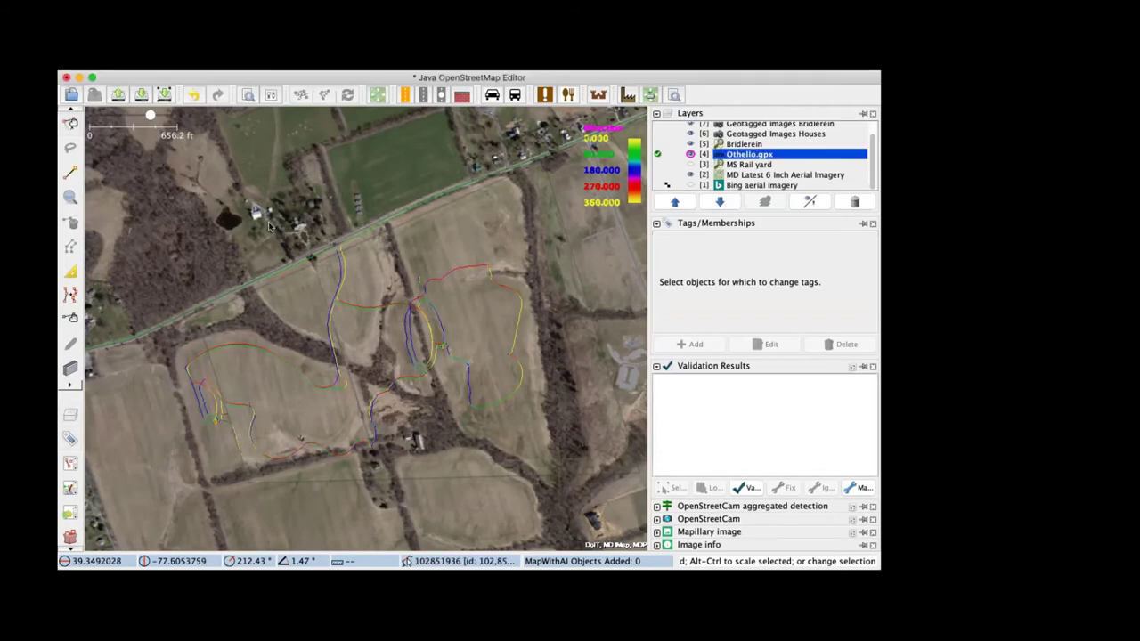
left_click(323, 352)
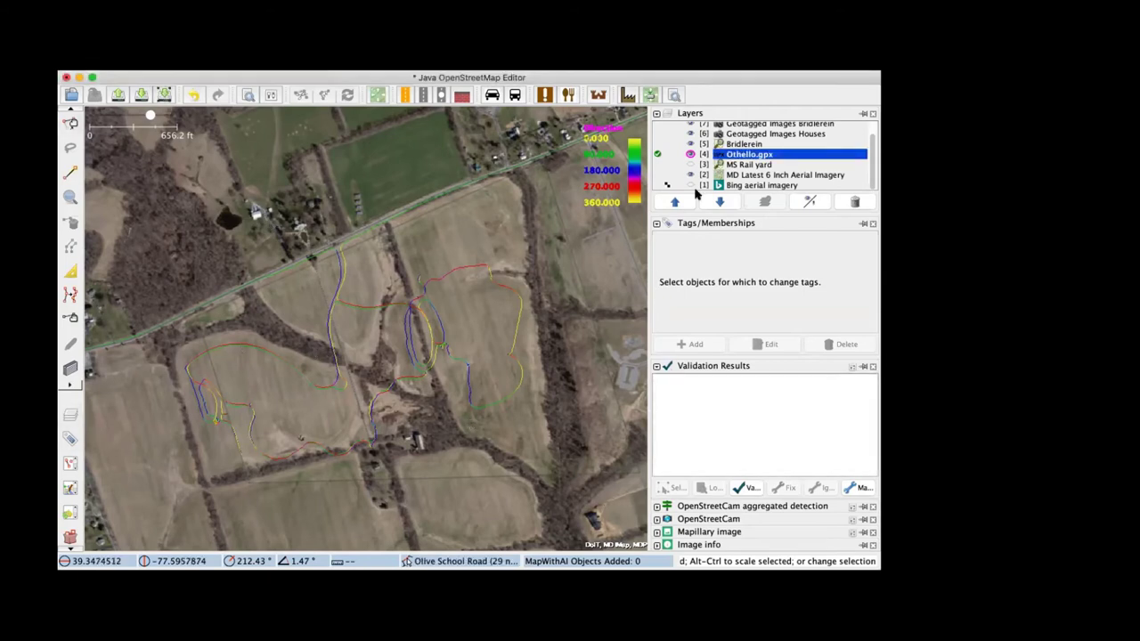
scroll(712, 153, "up", 1)
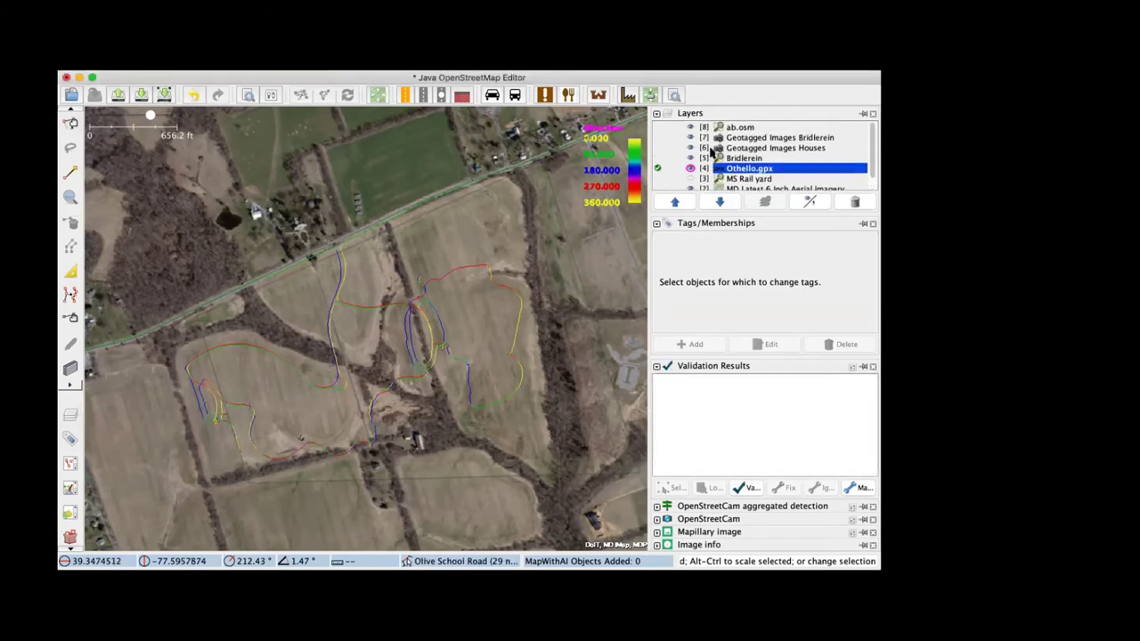
left_click(667, 129)
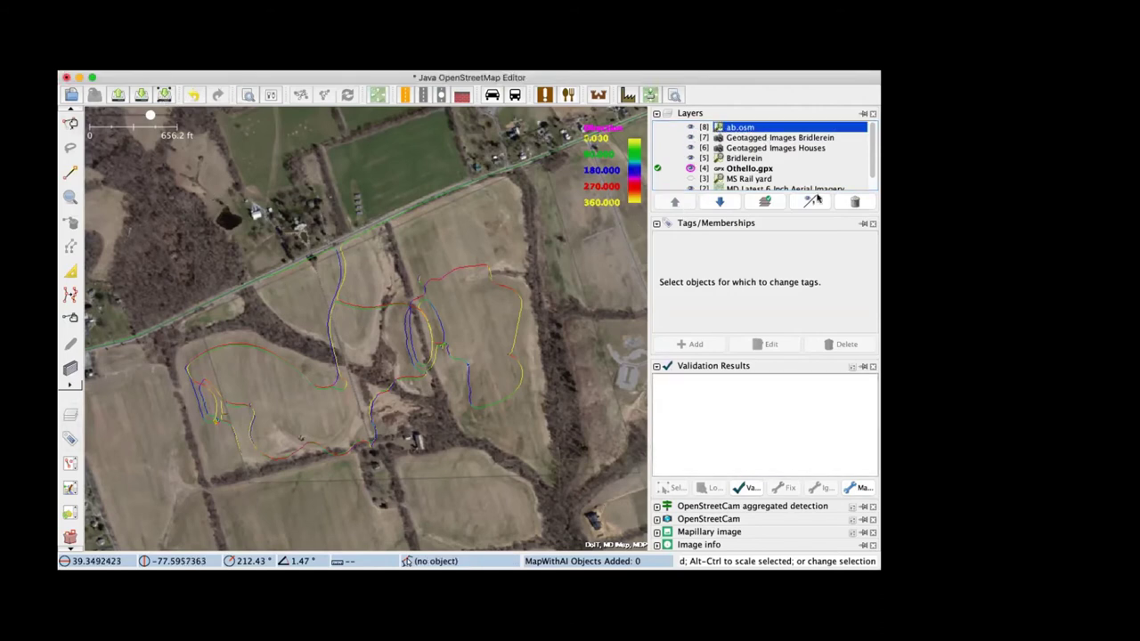
left_click(842, 201)
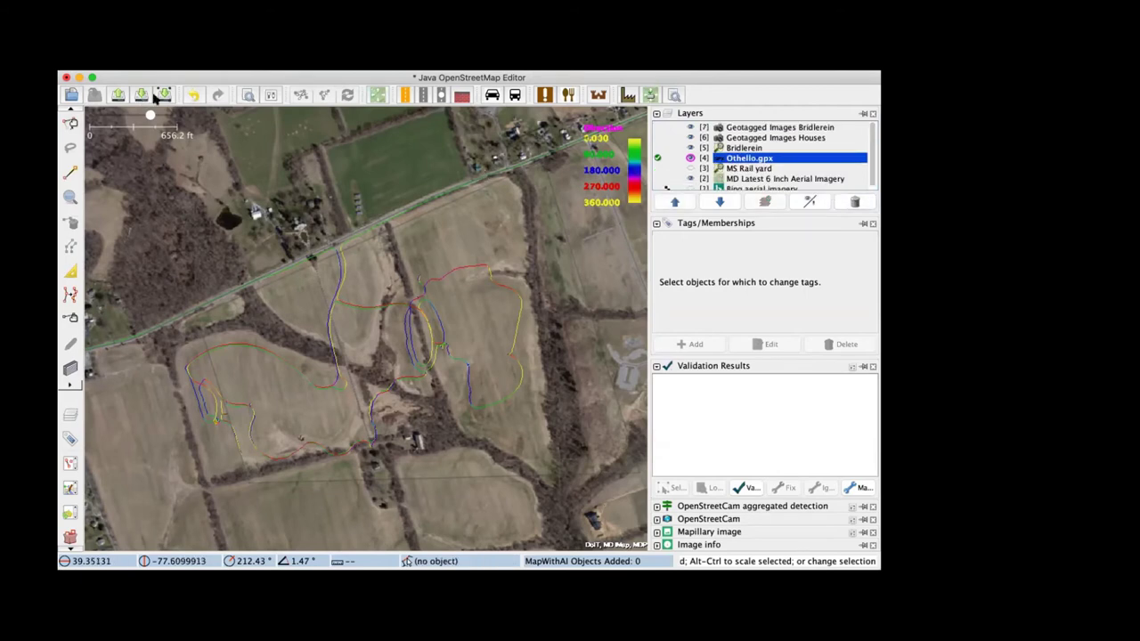
- Enlarge the Layers list and make Bridlerein the active data layer
left_click(733, 149)
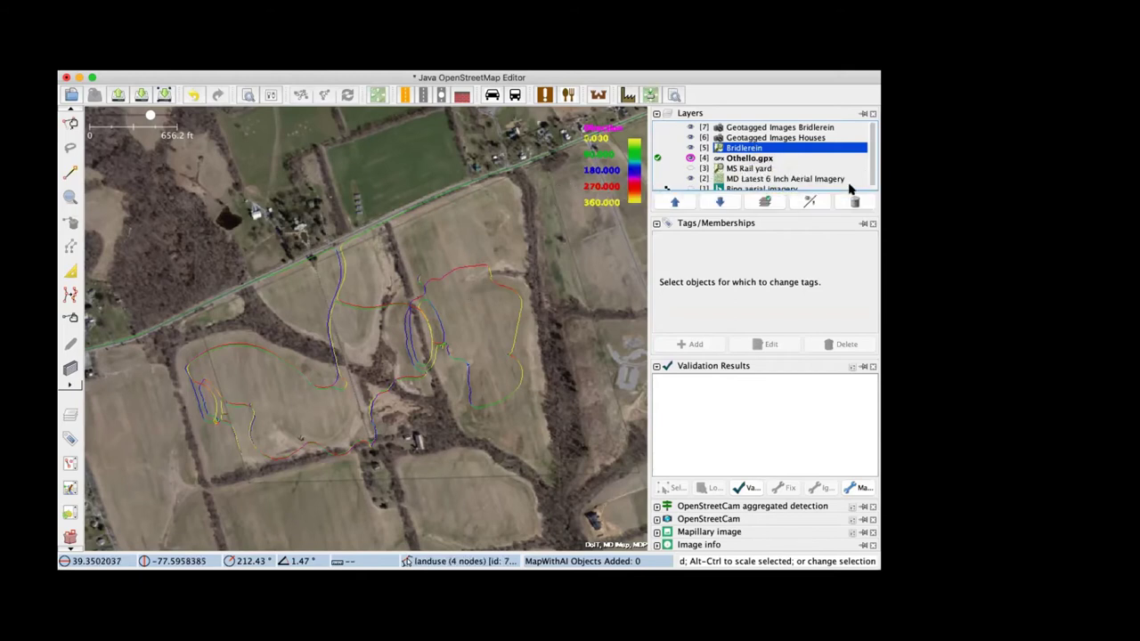
left_click_drag(816, 217, 812, 246)
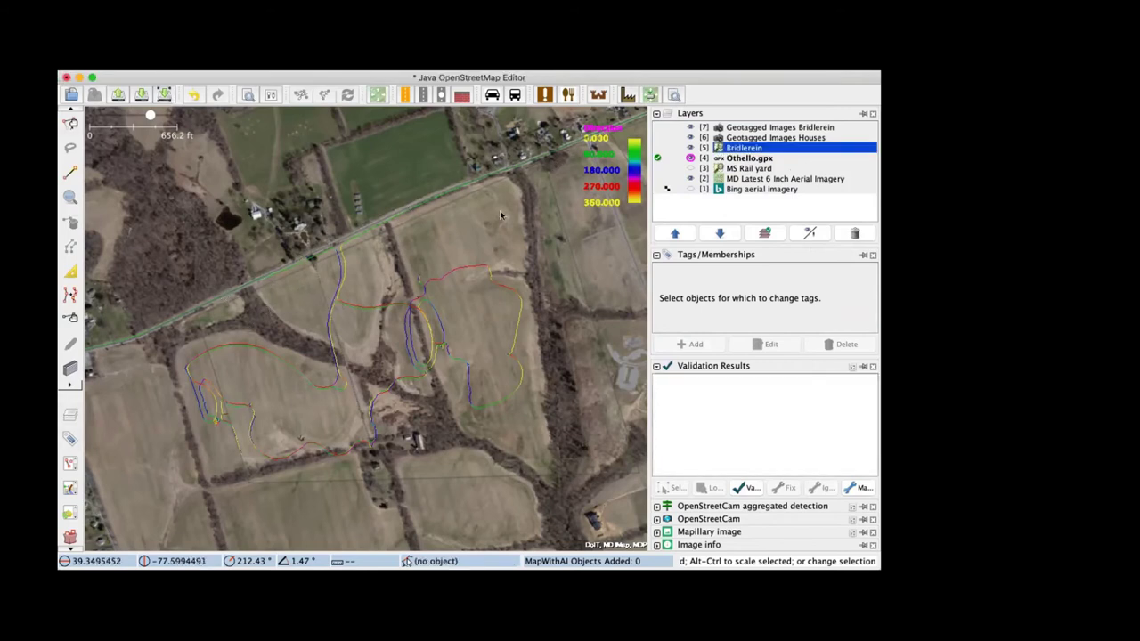
left_click(692, 158)
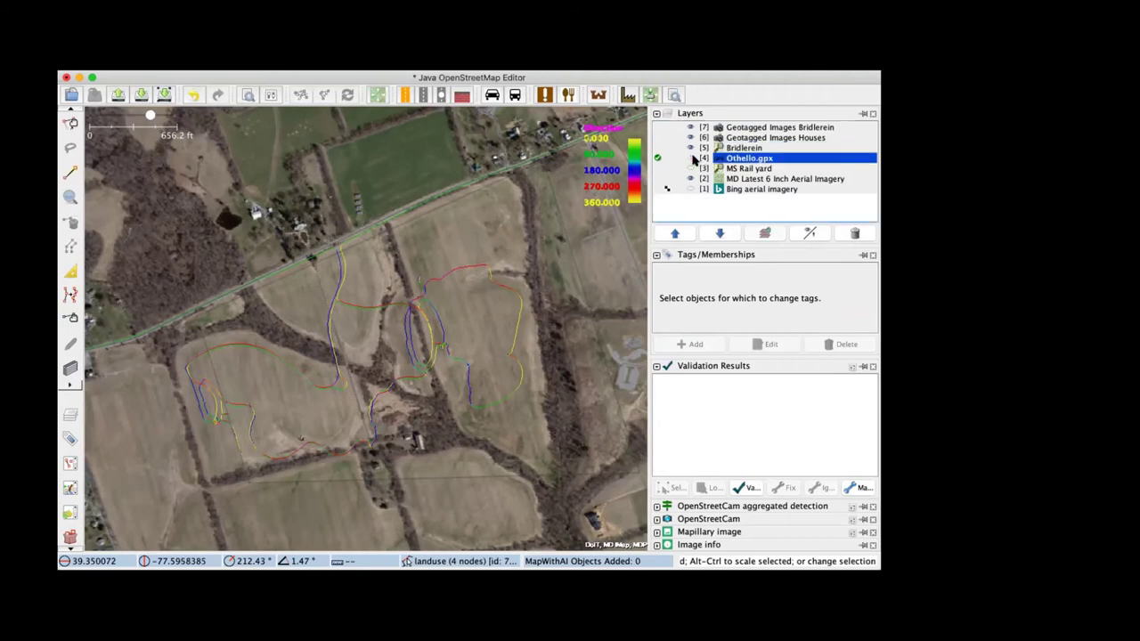
left_click(690, 158)
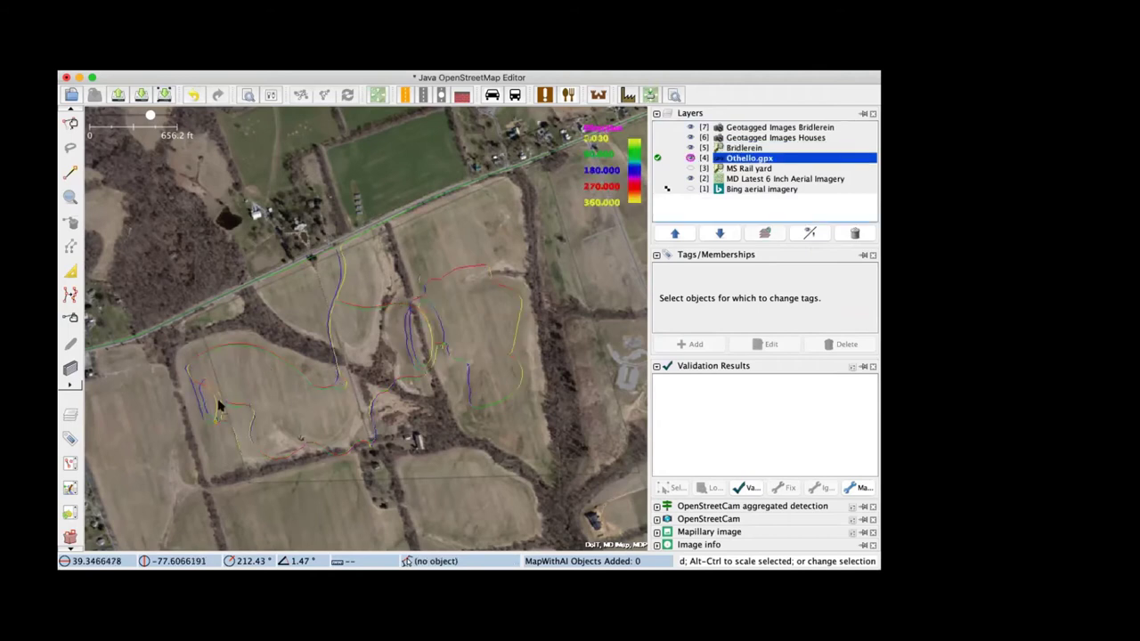
left_click(657, 147)
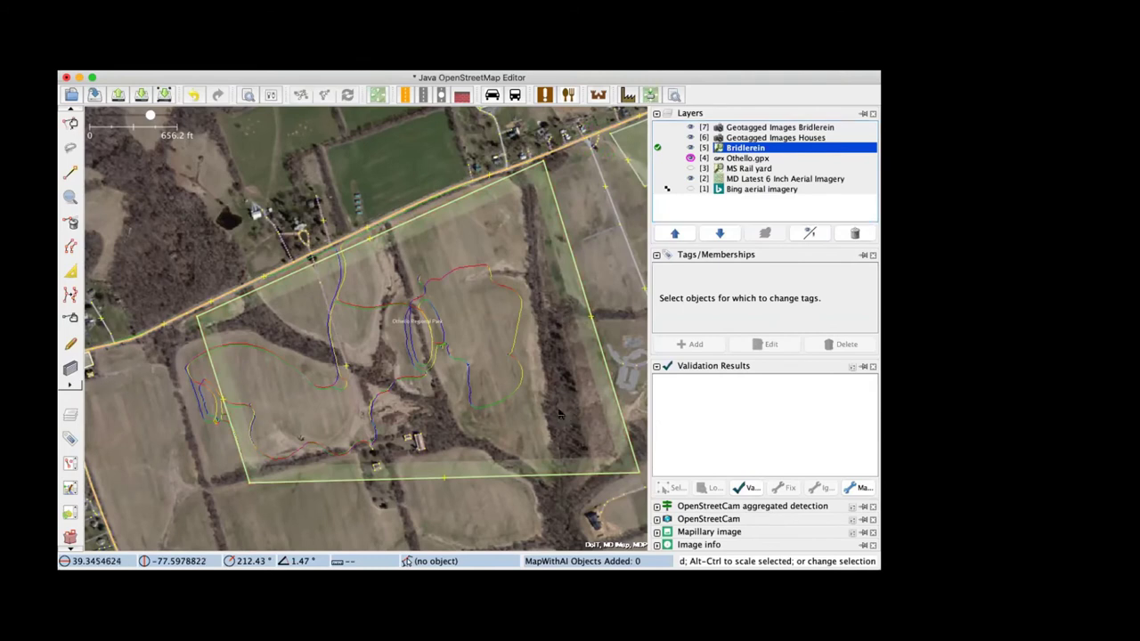
- Drag the boundary's upper-left and lower-left corners outward, then hide the Bridlerein layer
left_click_drag(560, 411, 567, 334)
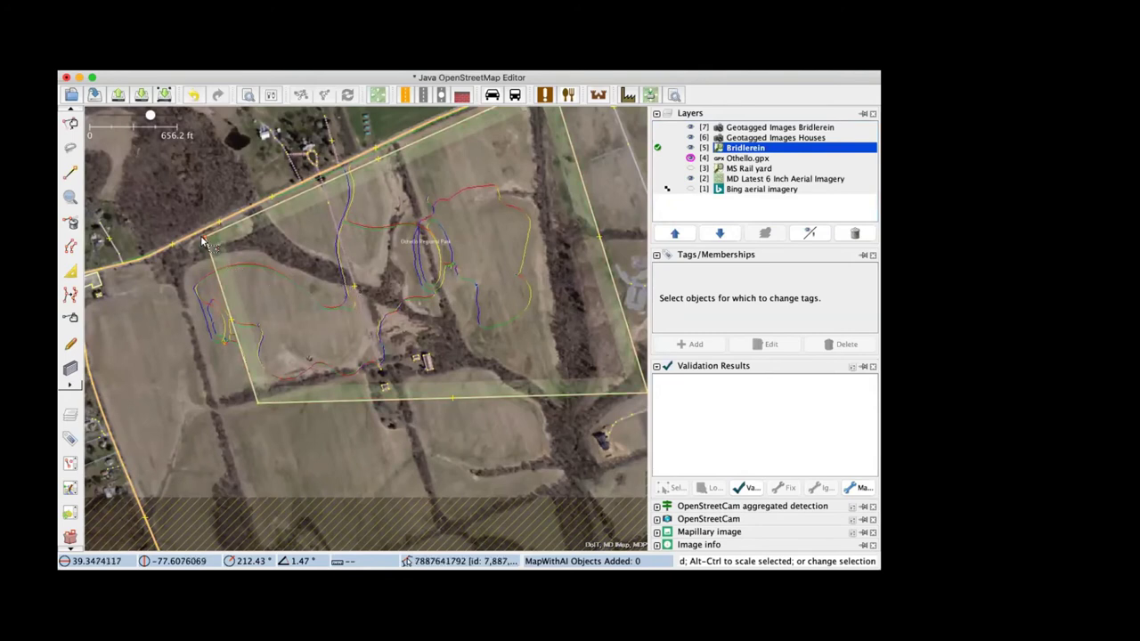
left_click_drag(205, 236, 170, 249)
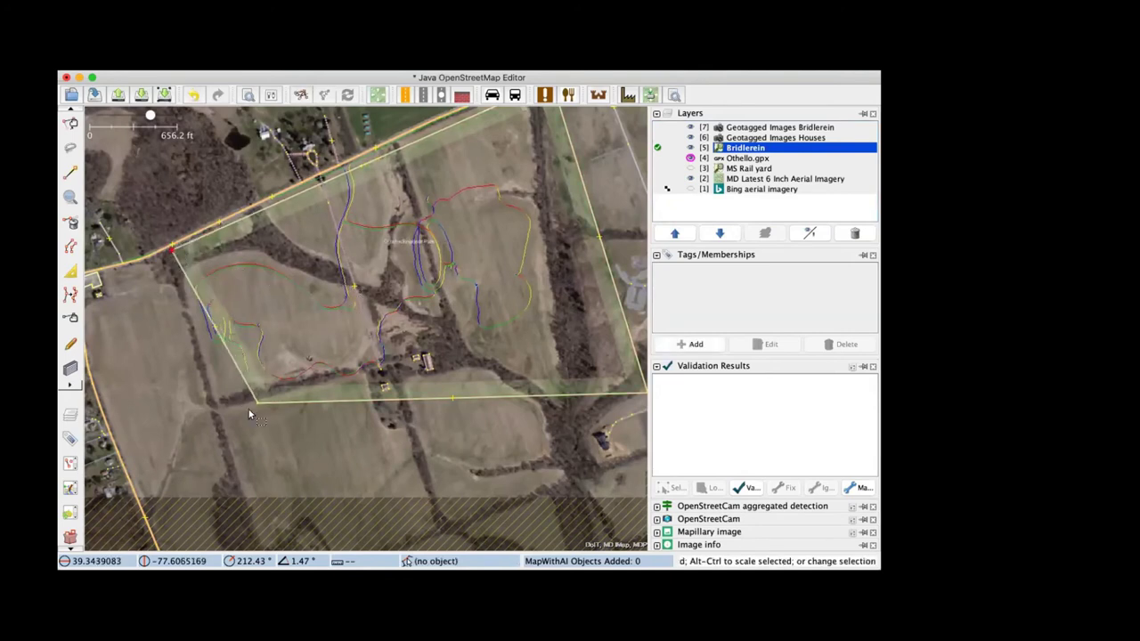
left_click_drag(255, 403, 216, 411)
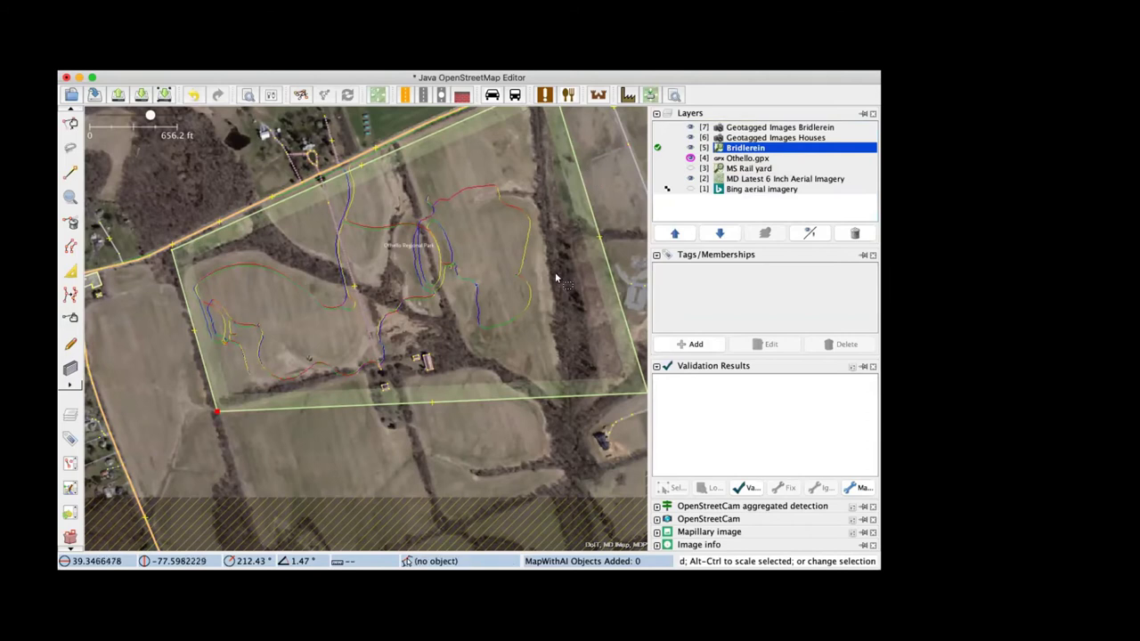
left_click(687, 148)
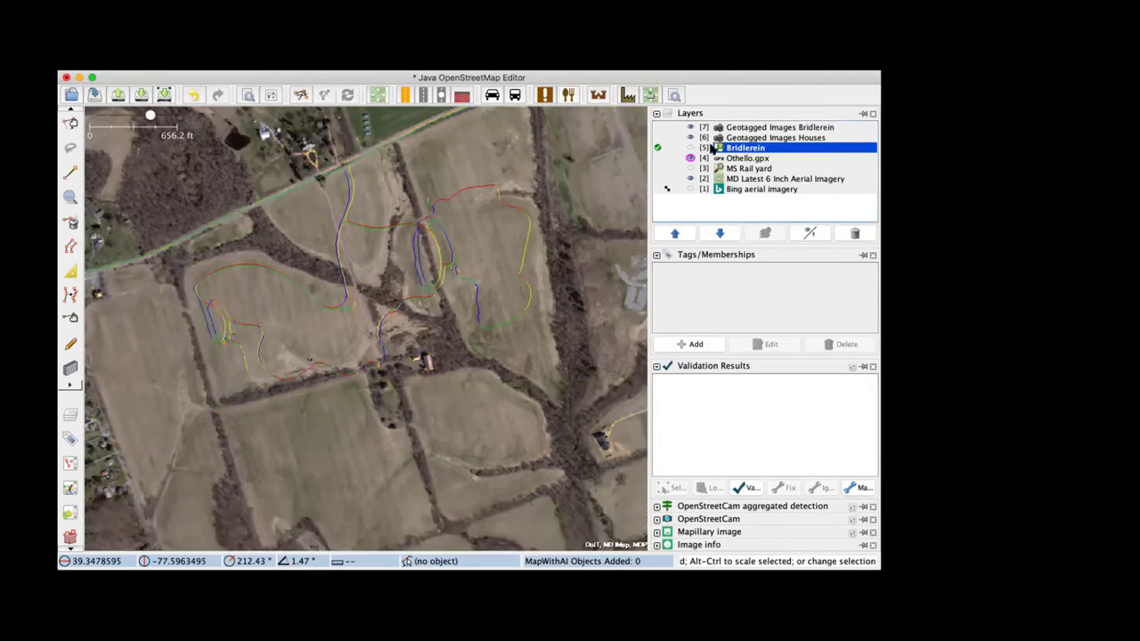
- Select the Geotagged Images Houses layer and zoom the map to its photos
left_click(657, 138)
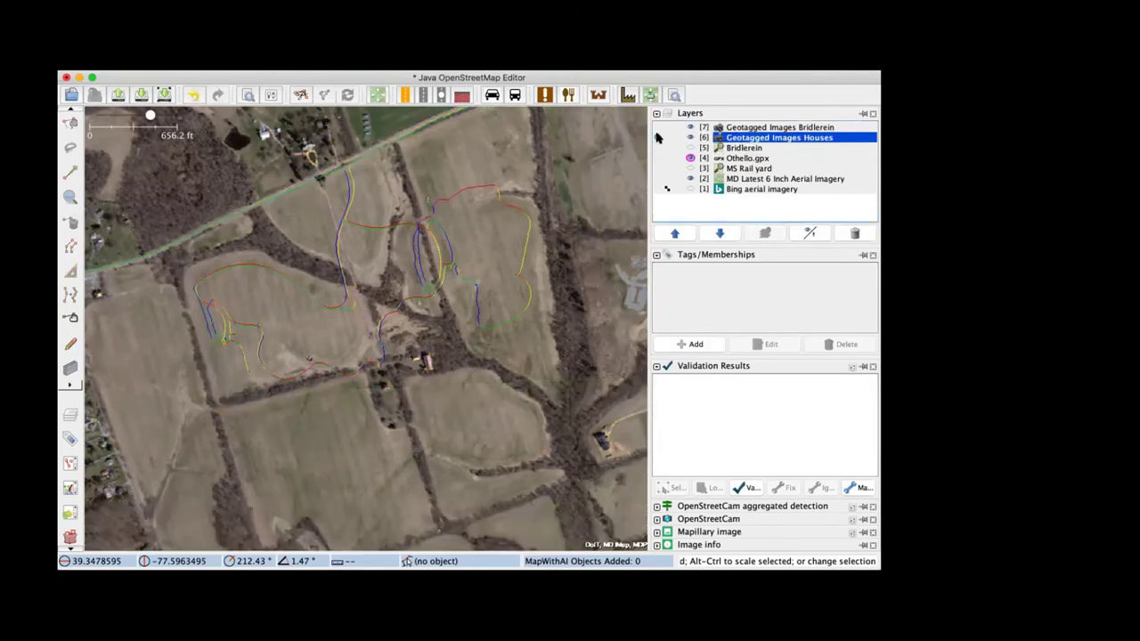
right_click(746, 139)
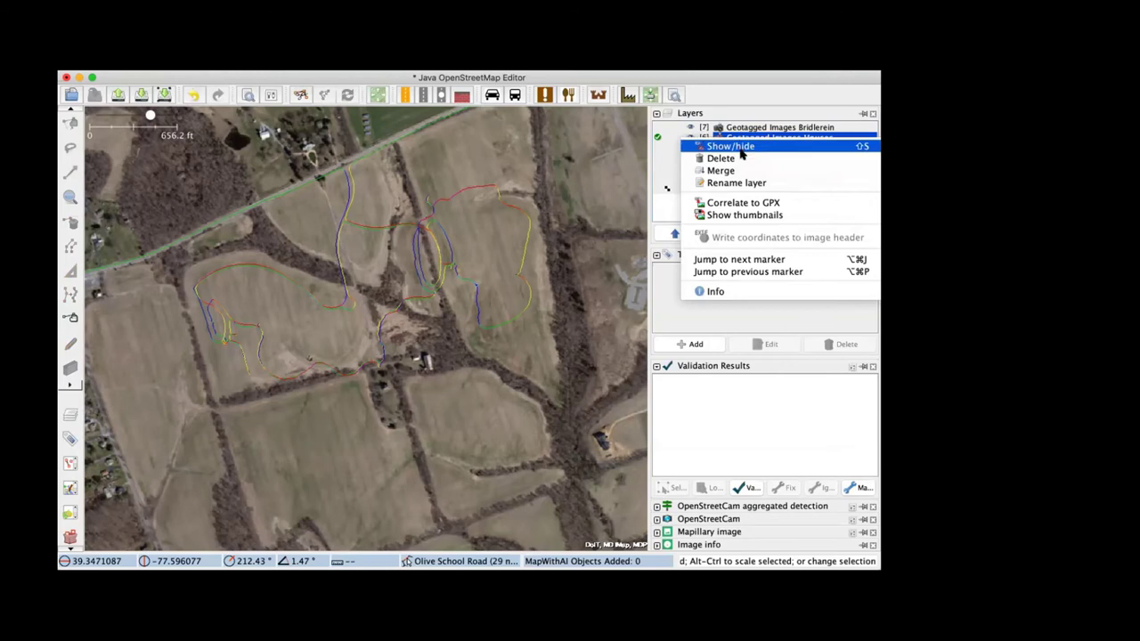
left_click(746, 130)
left_click(746, 139)
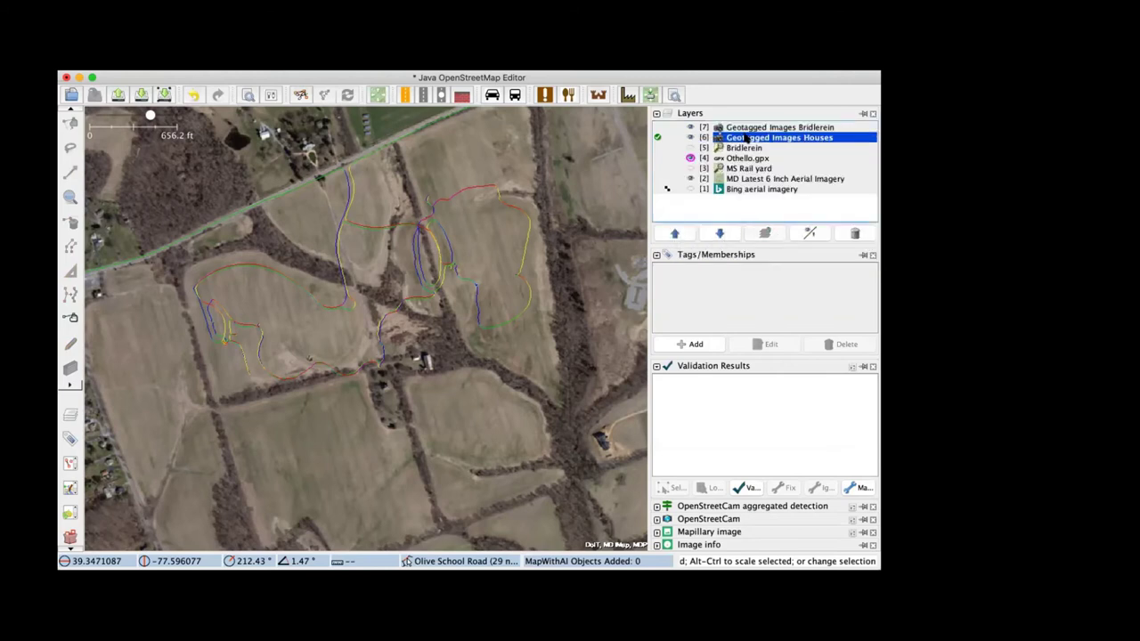
key("2")
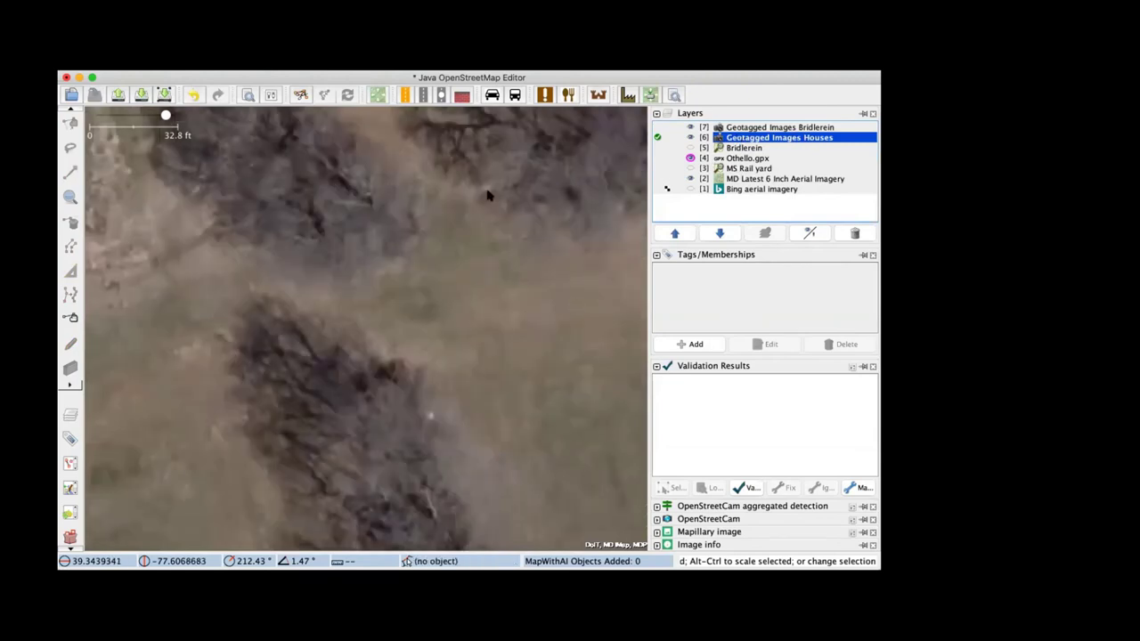
- Activate the Geotagged Images Bridlerein layer and zoom the map to its photo track
scroll(500, 224, "up", 4)
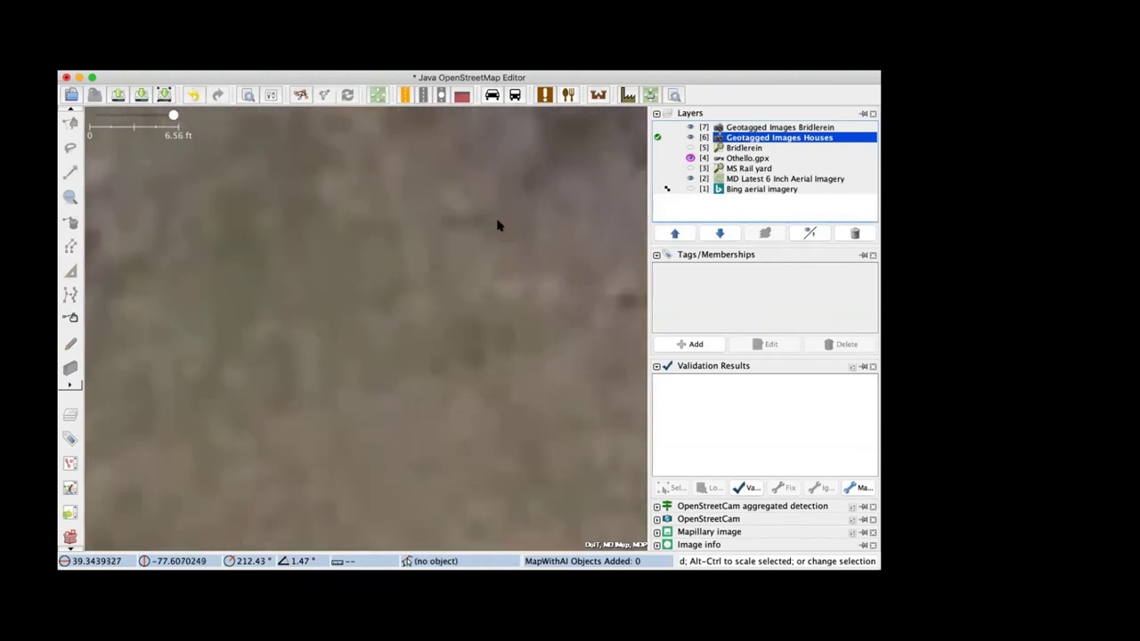
scroll(497, 225, "down", 10)
left_click(706, 130)
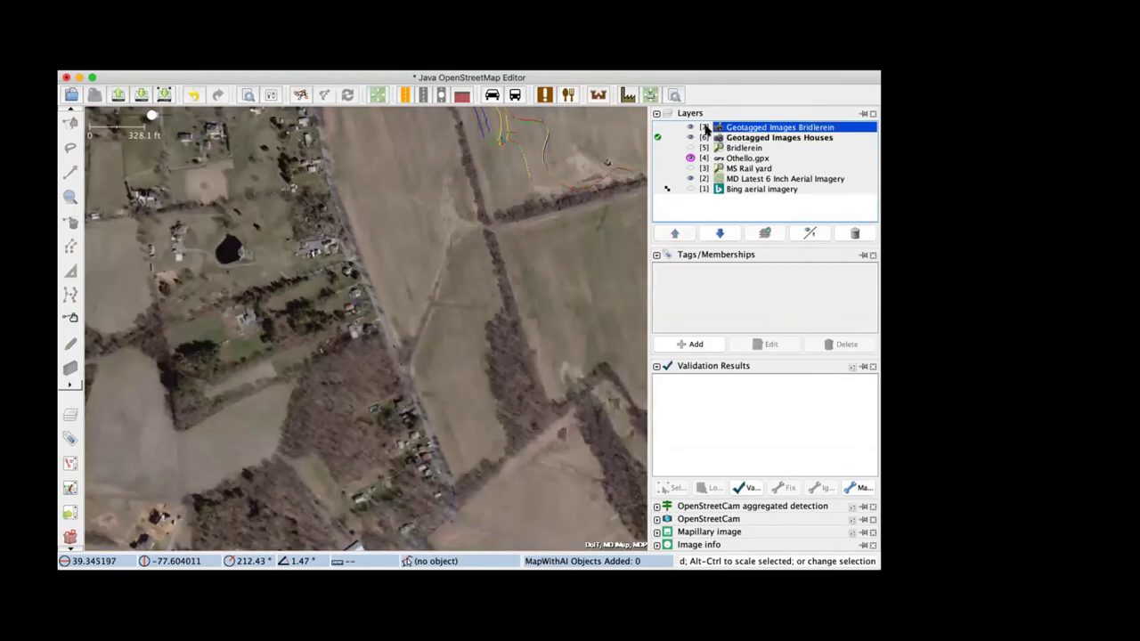
left_click(657, 129)
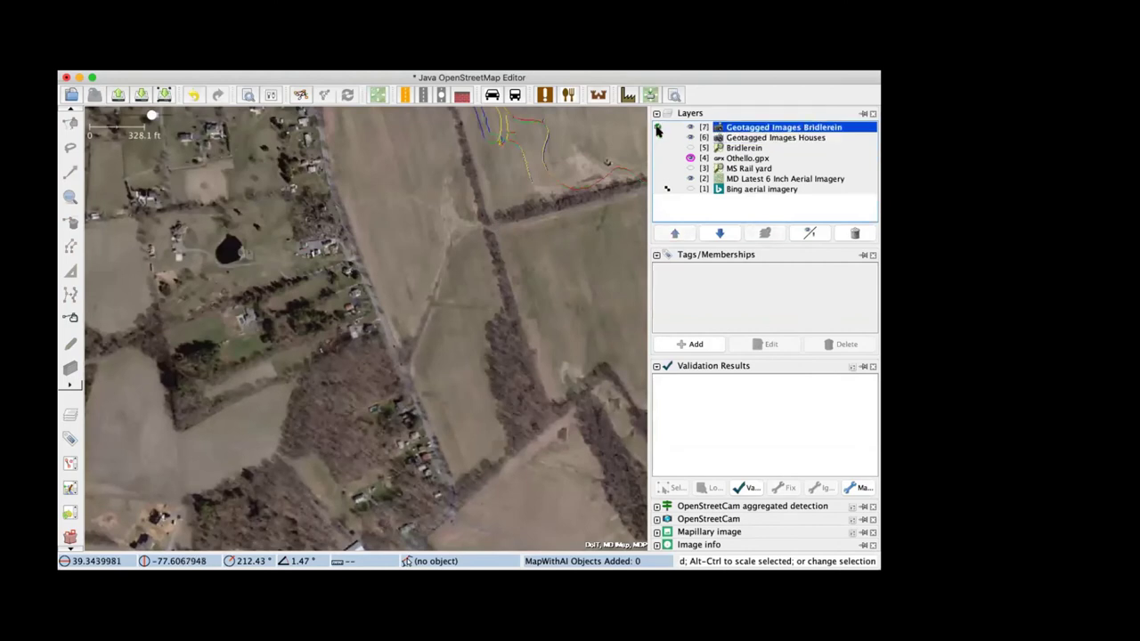
key("2")
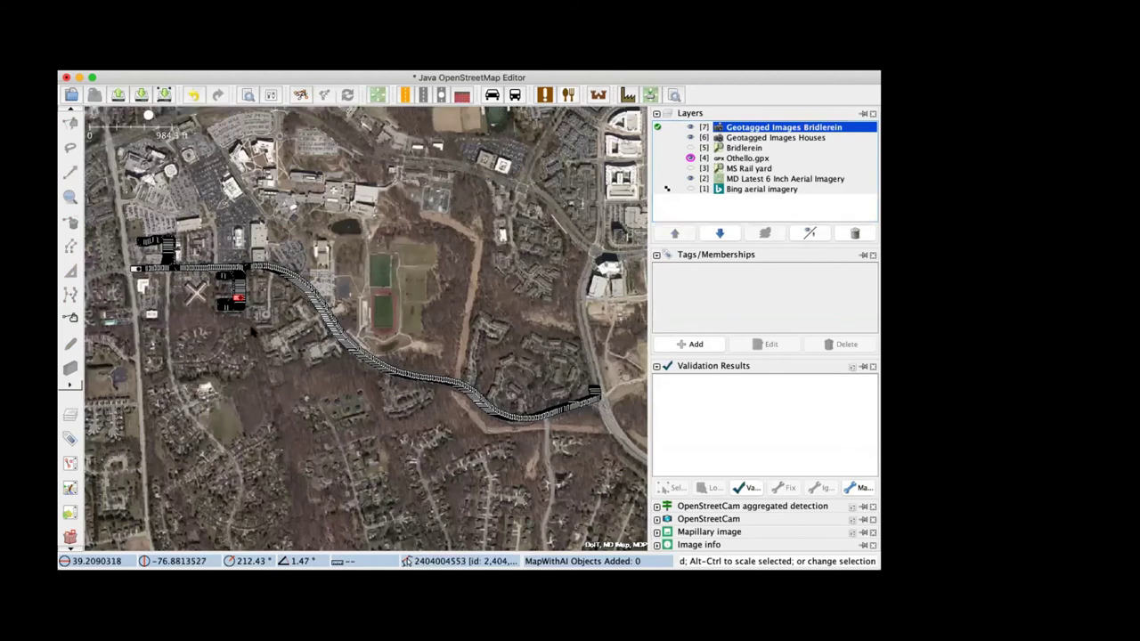
- Center the Bridlerein photo track, then zoom in and center on the townhouse rows
left_click_drag(340, 331, 425, 331)
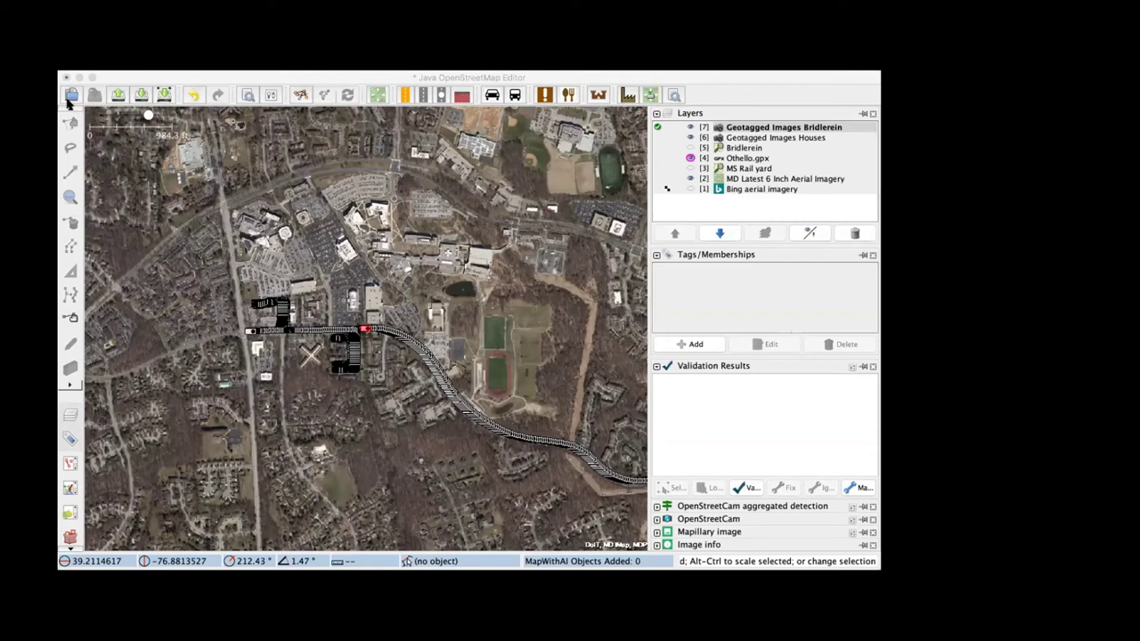
left_click(70, 102)
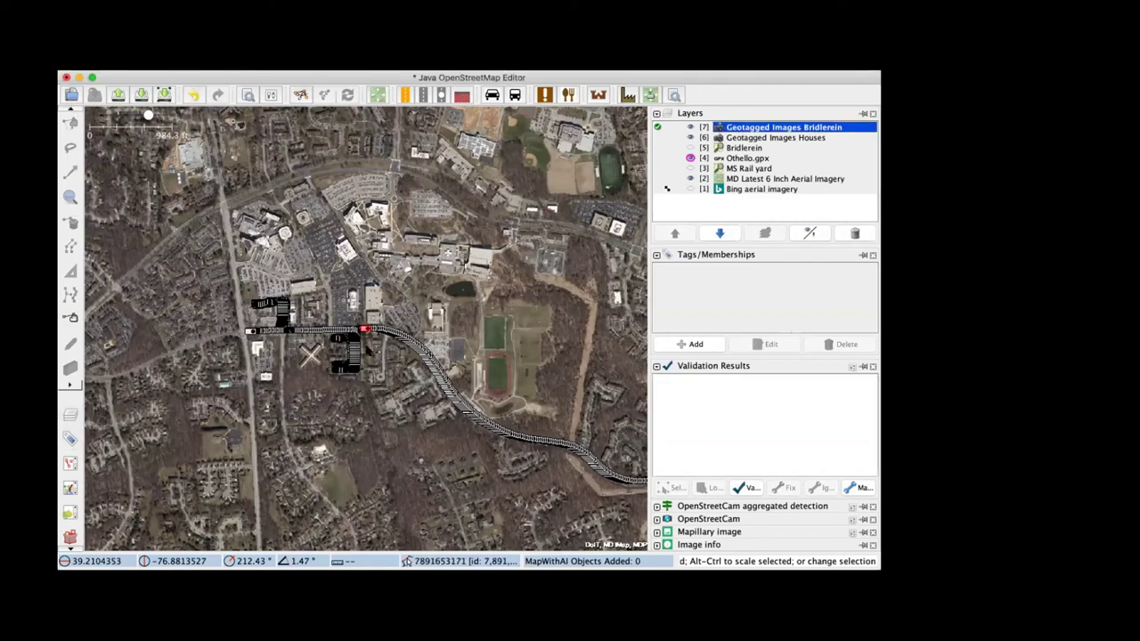
scroll(367, 349, "up", 10)
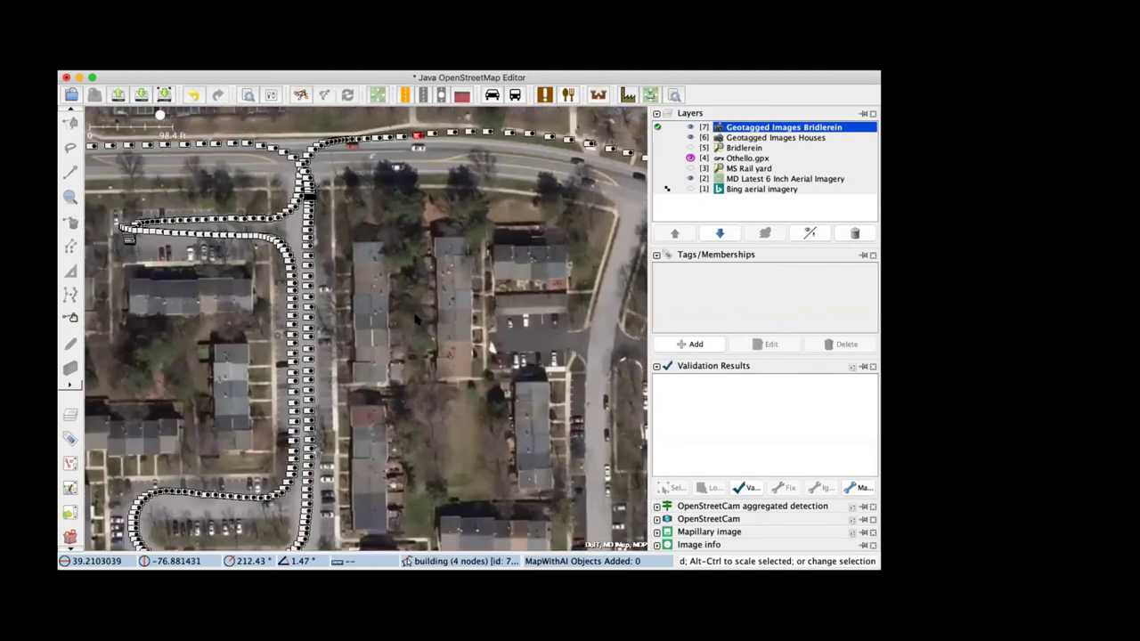
left_click_drag(416, 320, 350, 269)
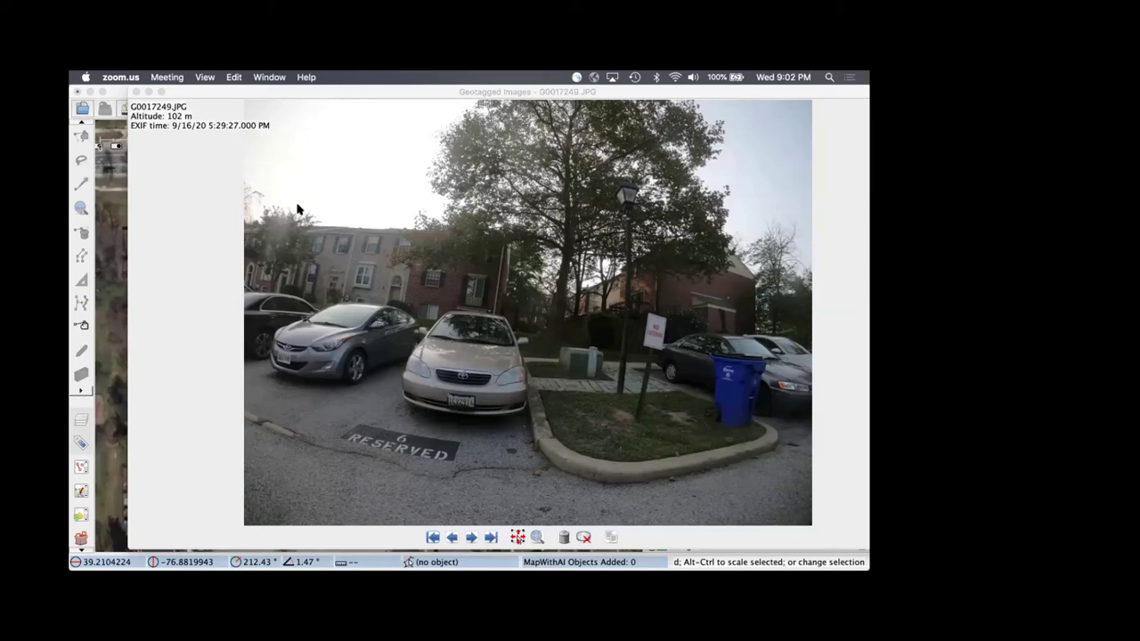
- Advance the Geotagged Images viewer to photo G0017251.JPG and zoom in on the house's front door
left_click(460, 292)
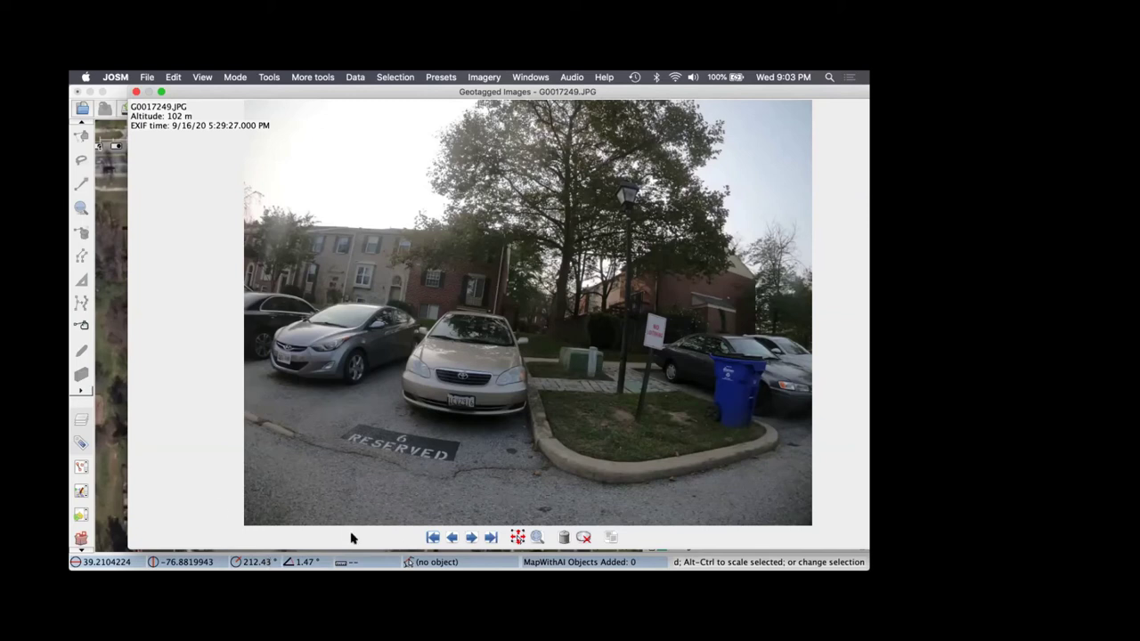
left_click(473, 540)
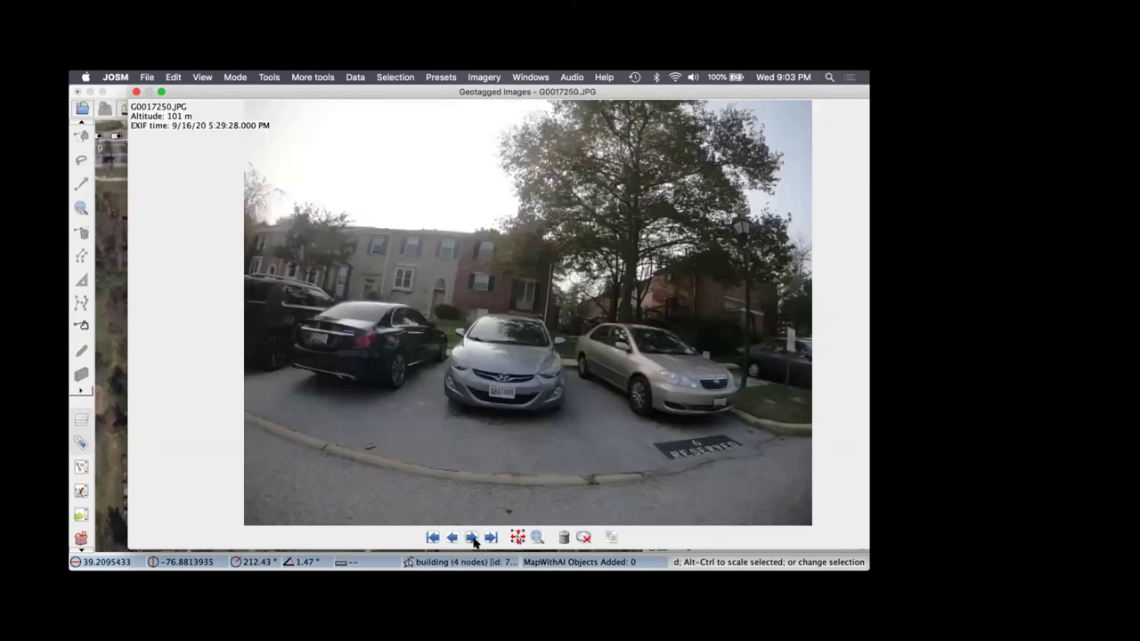
left_click(473, 540)
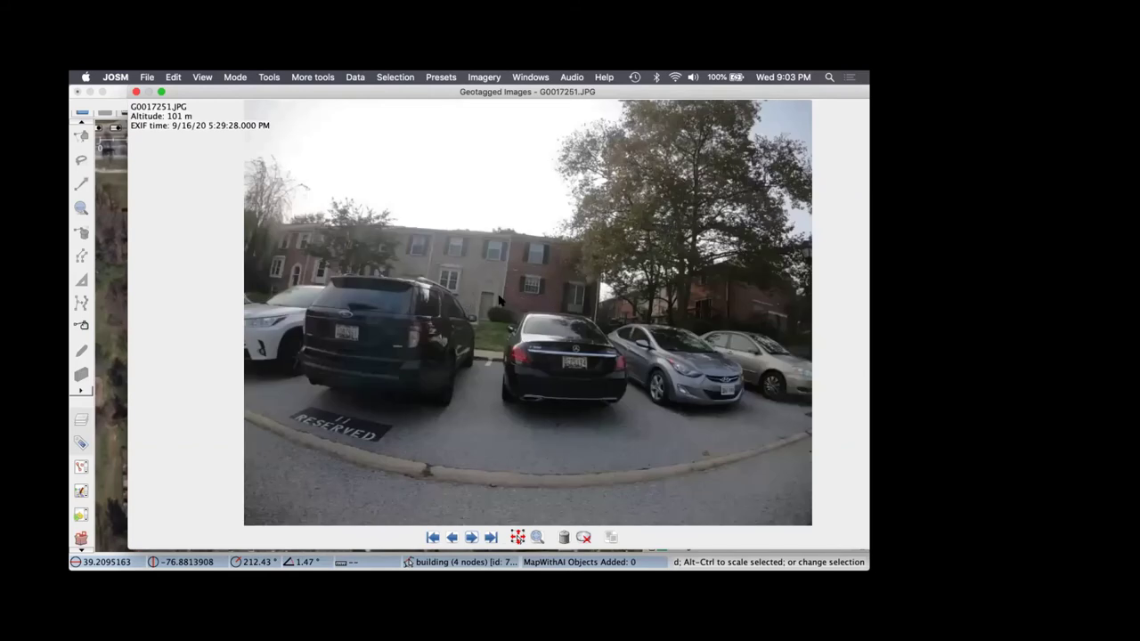
scroll(500, 301, "up", 5)
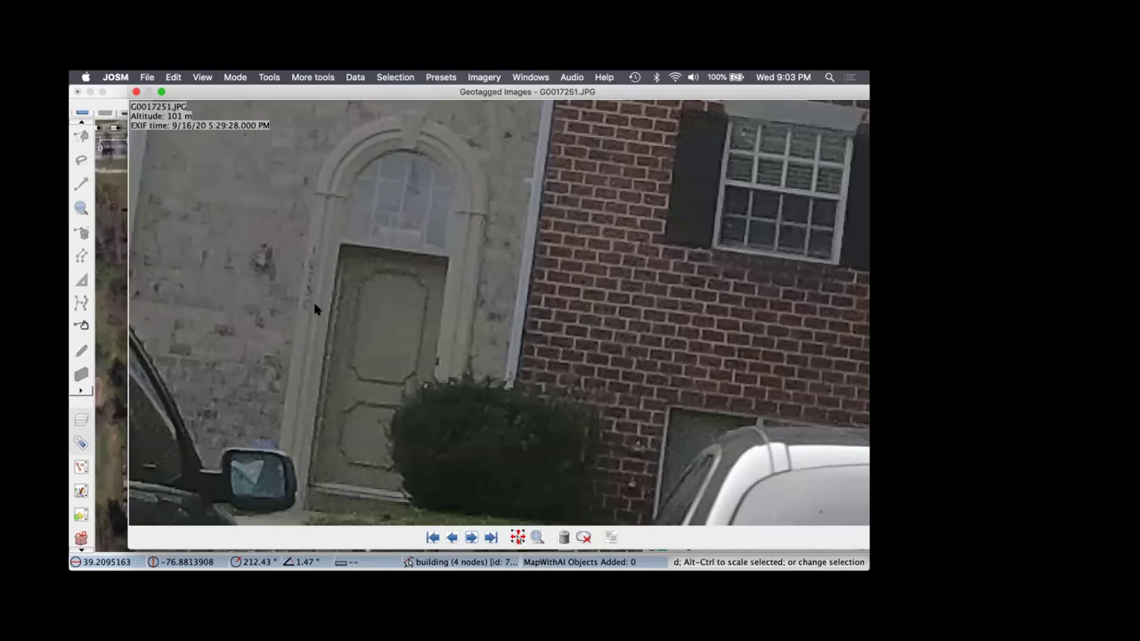
scroll(339, 272, "down", 4)
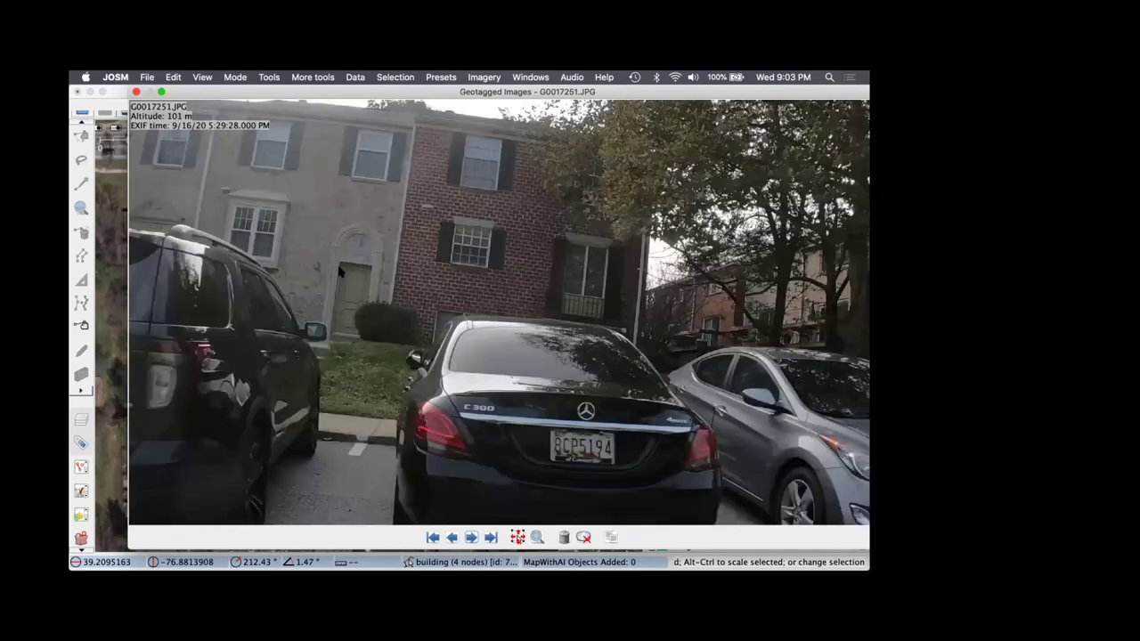
scroll(339, 272, "down", 3)
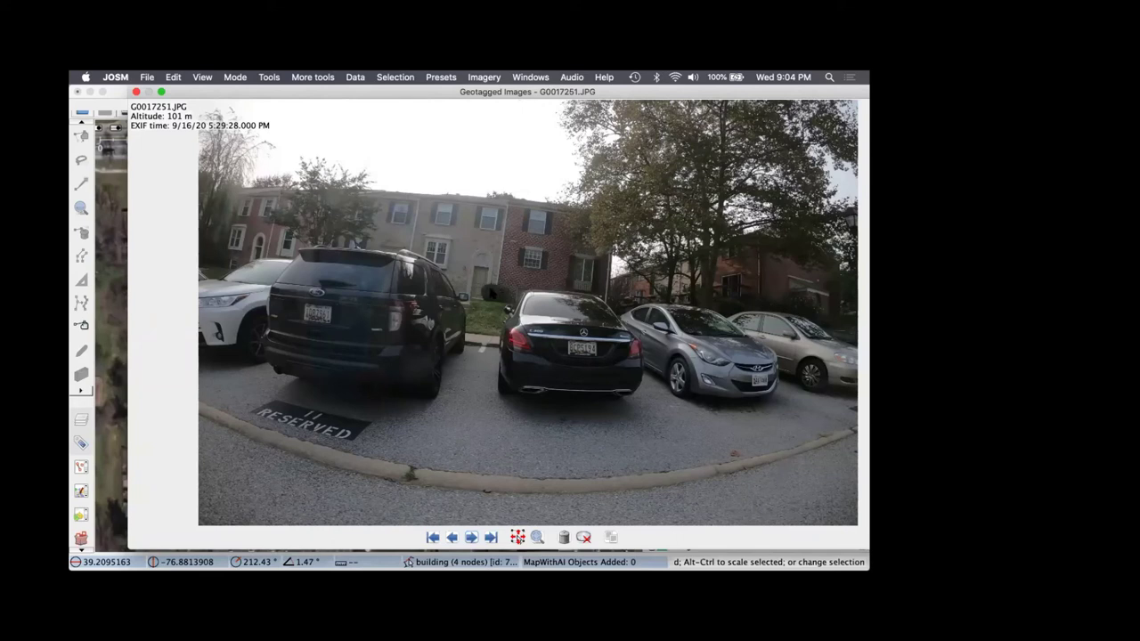
scroll(489, 293, "down", 1)
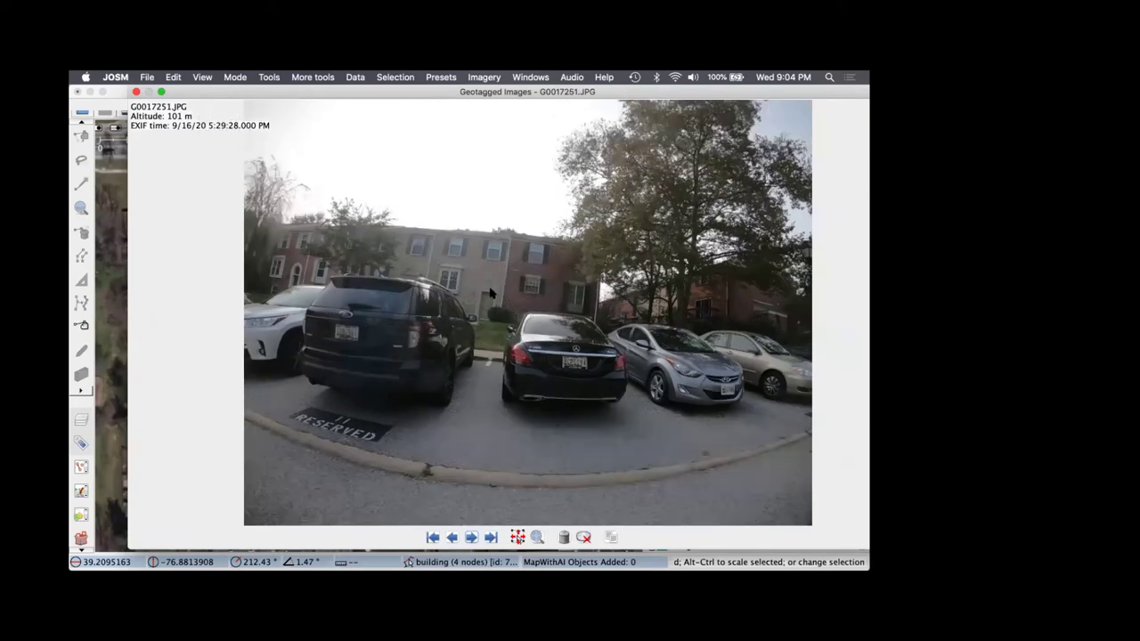
scroll(489, 293, "up", 2)
scroll(402, 203, "up", 1)
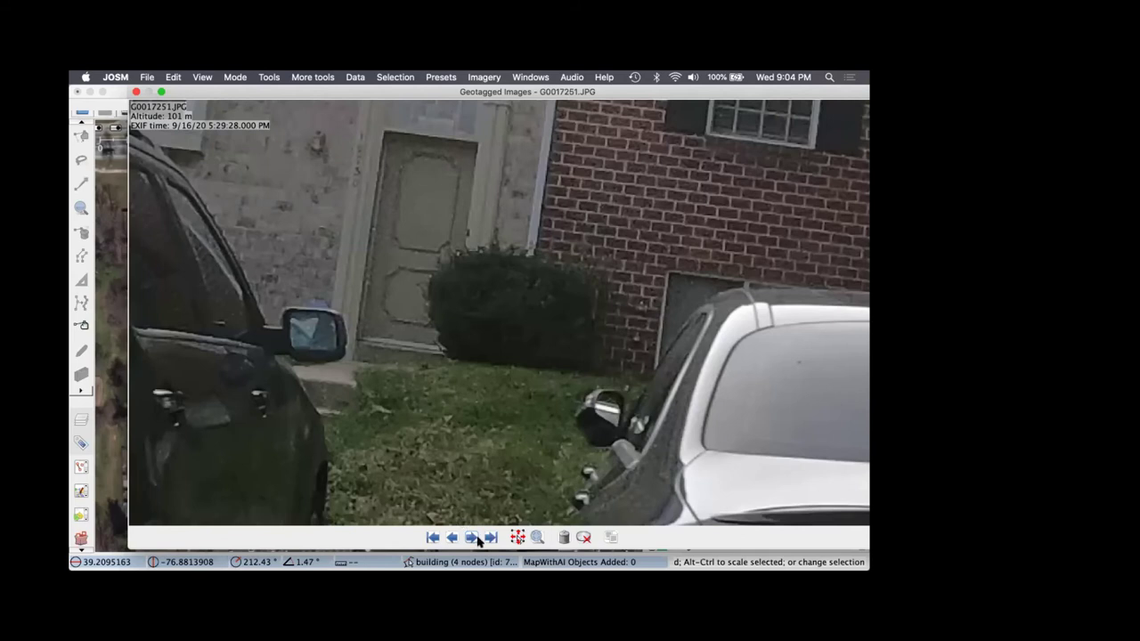
- Close the photo viewer, hide Othello.gpx, and make Bridlerein visible and active
left_click(136, 91)
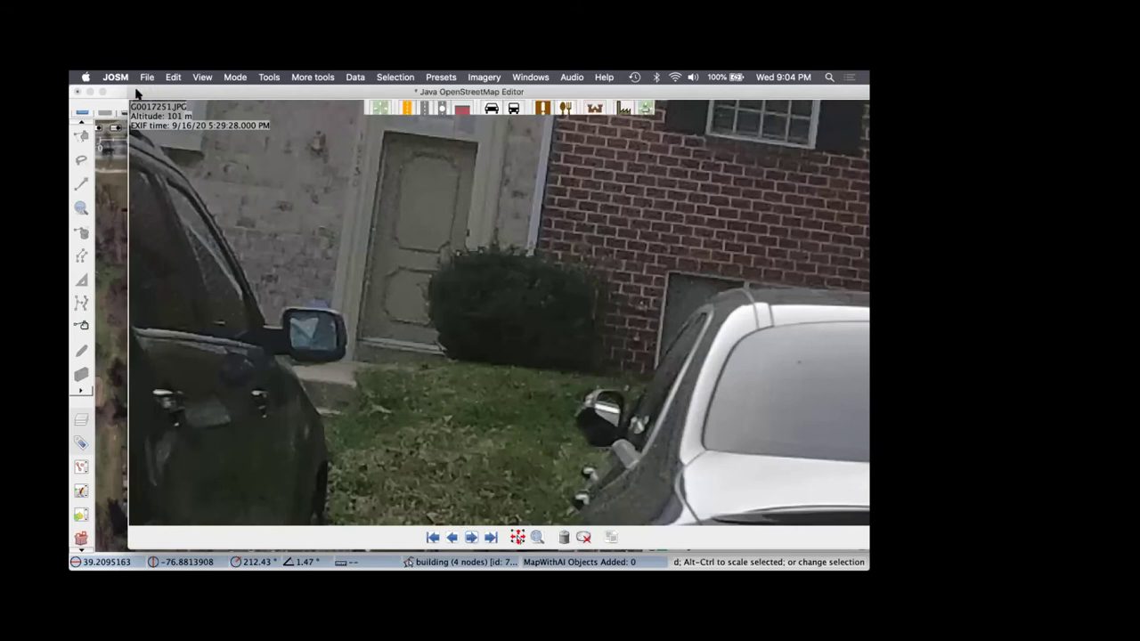
left_click(136, 91)
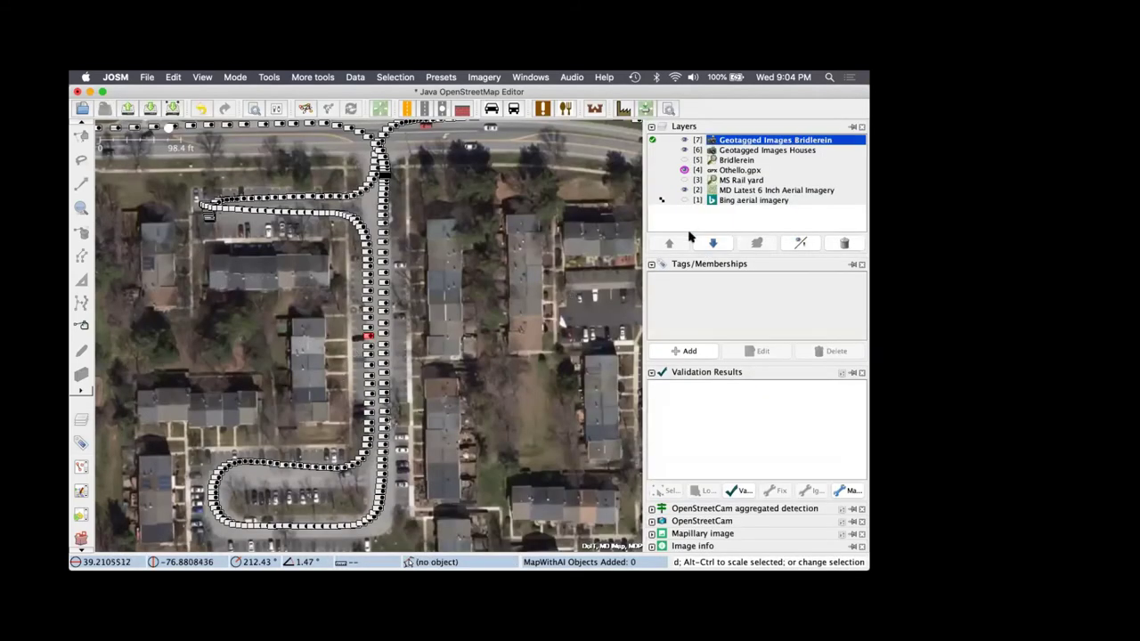
left_click(684, 171)
left_click(684, 160)
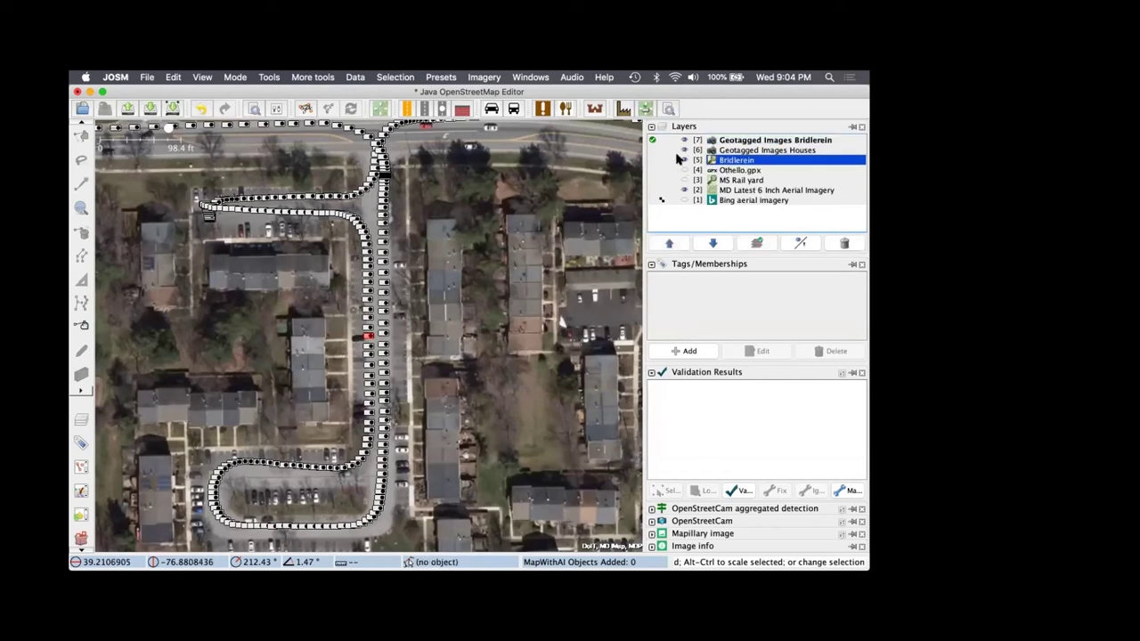
left_click(652, 160)
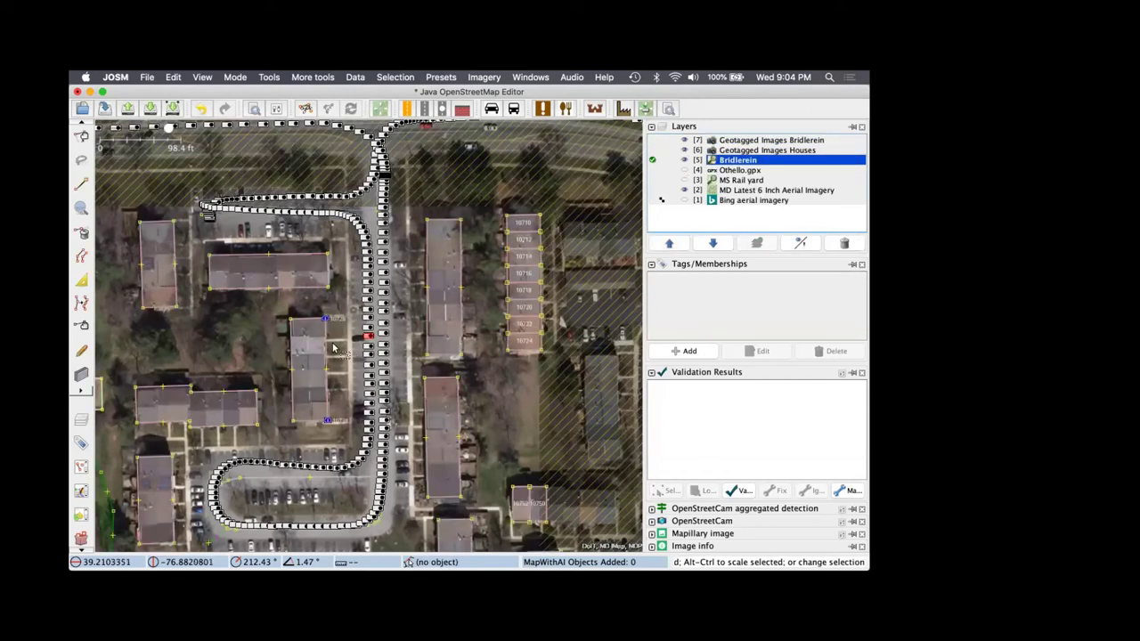
- Select the unsplit townhouse row building and open Terrace a house with Shift+T
left_click(330, 351)
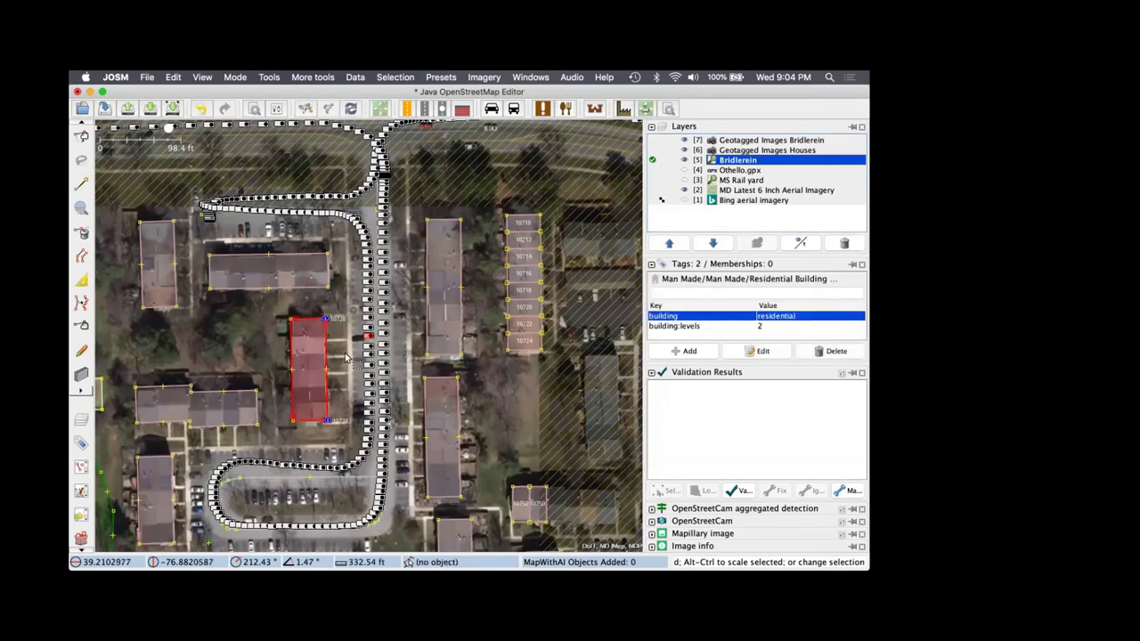
scroll(347, 357, "up", 3)
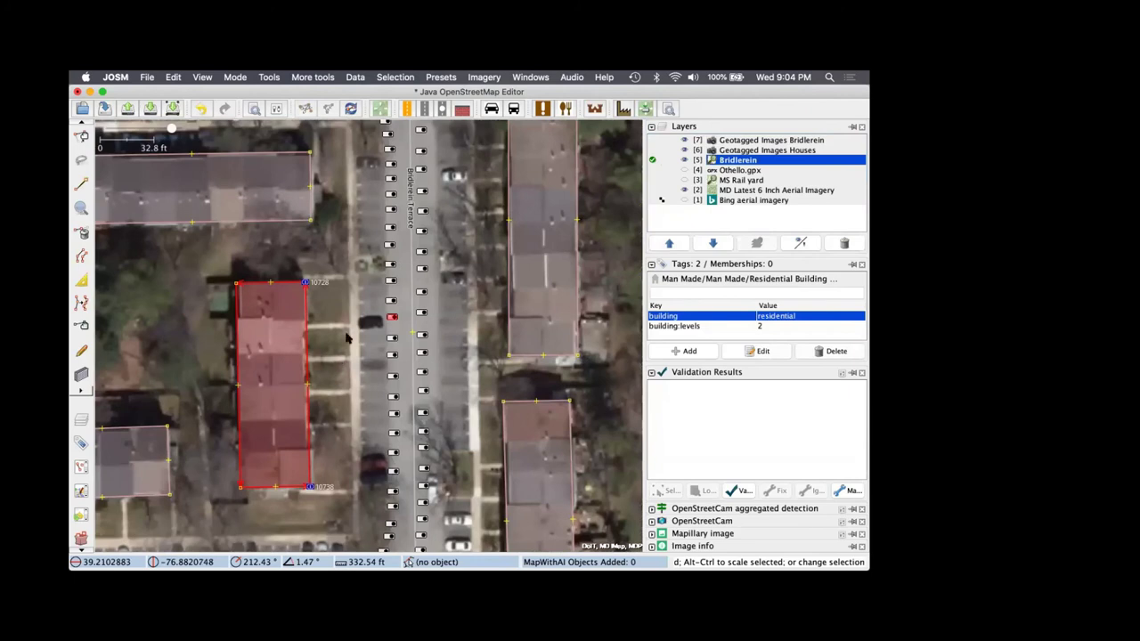
scroll(348, 339, "left", 3)
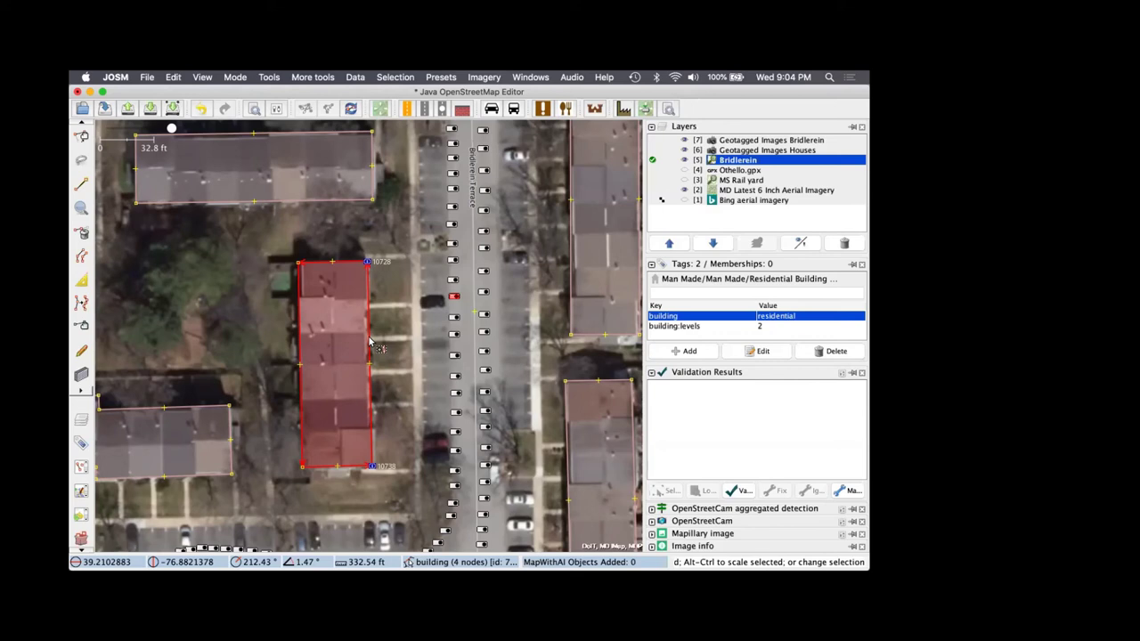
key("shift+t")
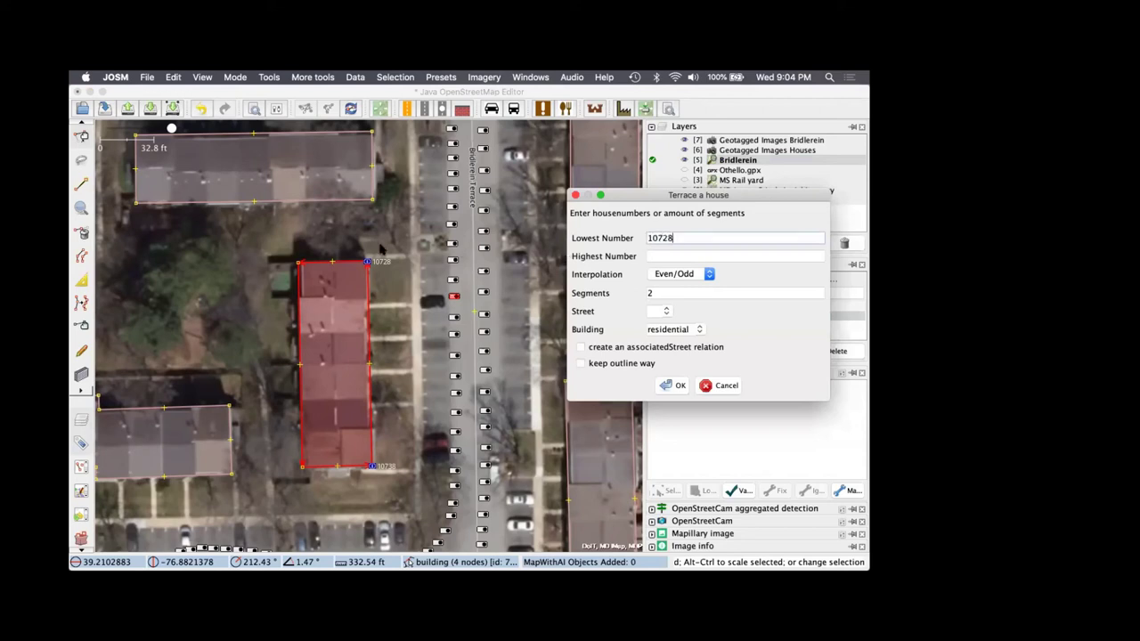
- Set highest number 10738 and street Bridlerein Terrace, and apply the split into six houses
left_click(684, 257)
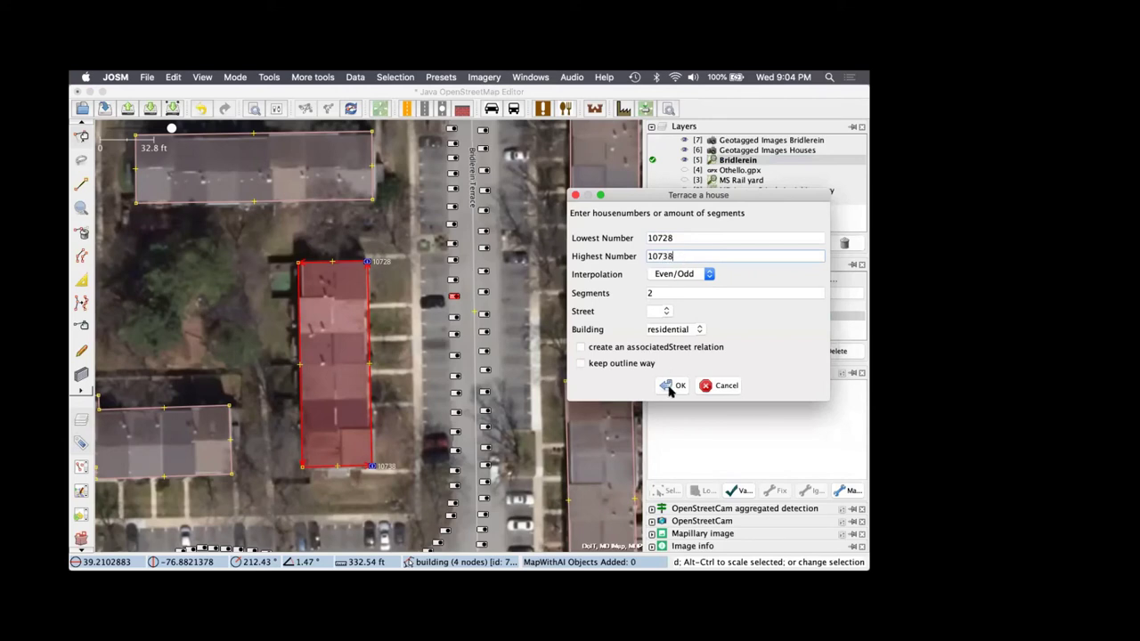
left_click(669, 312)
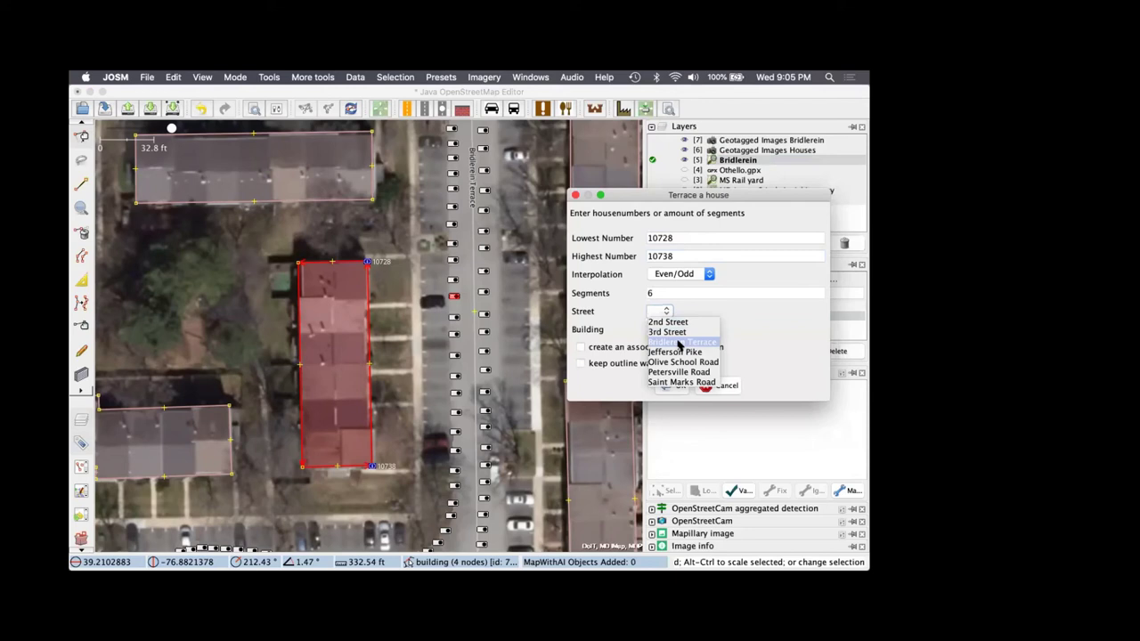
left_click(678, 344)
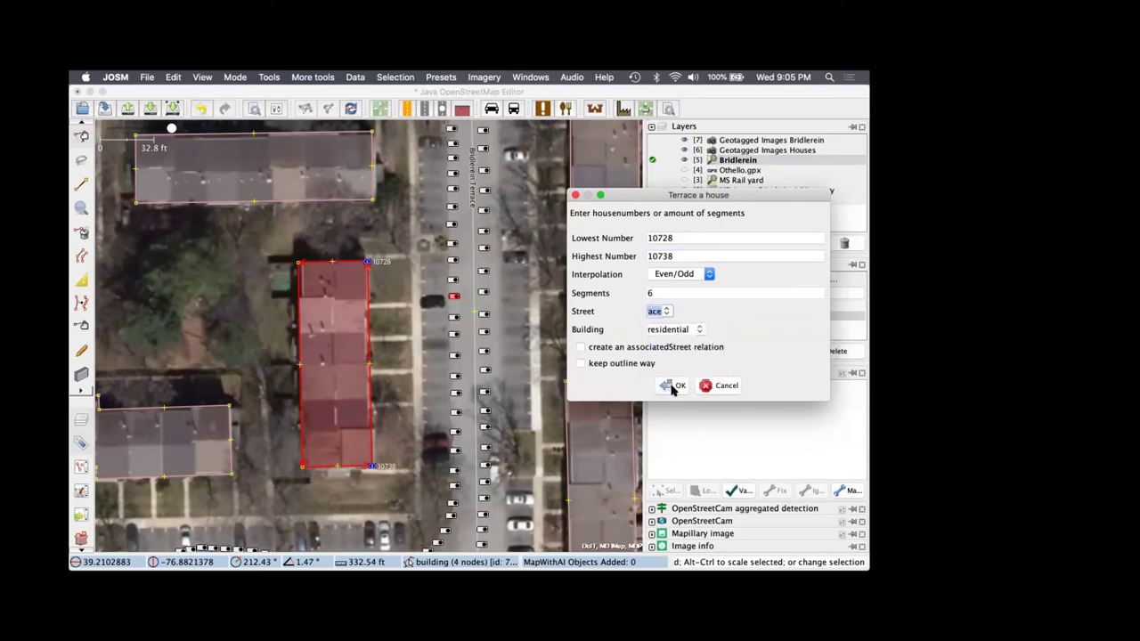
left_click(673, 387)
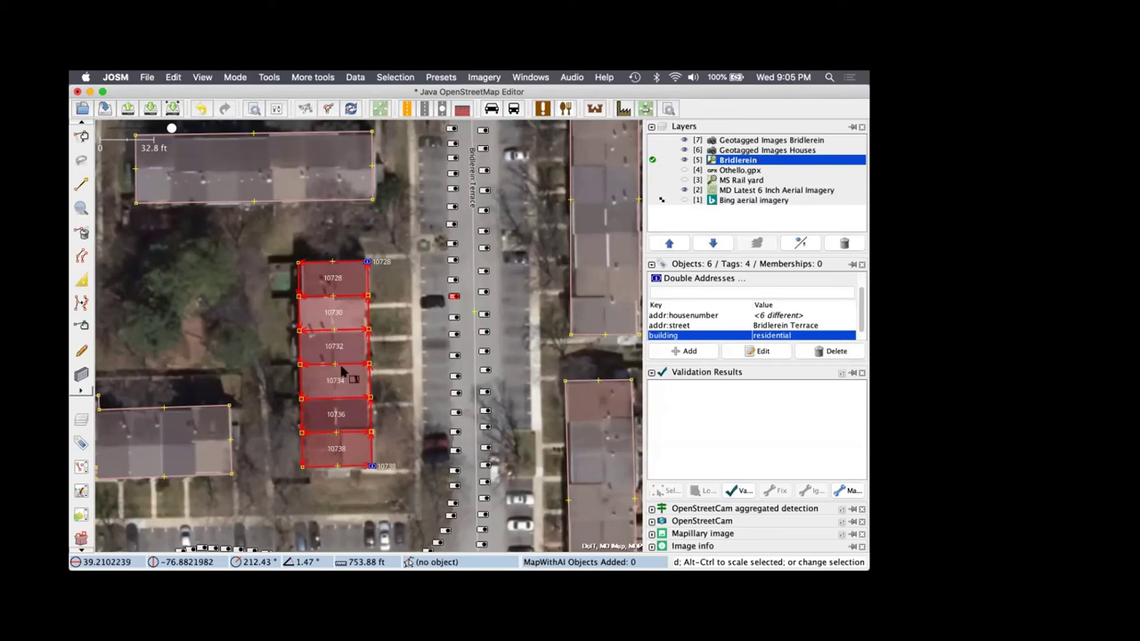
left_click(299, 82)
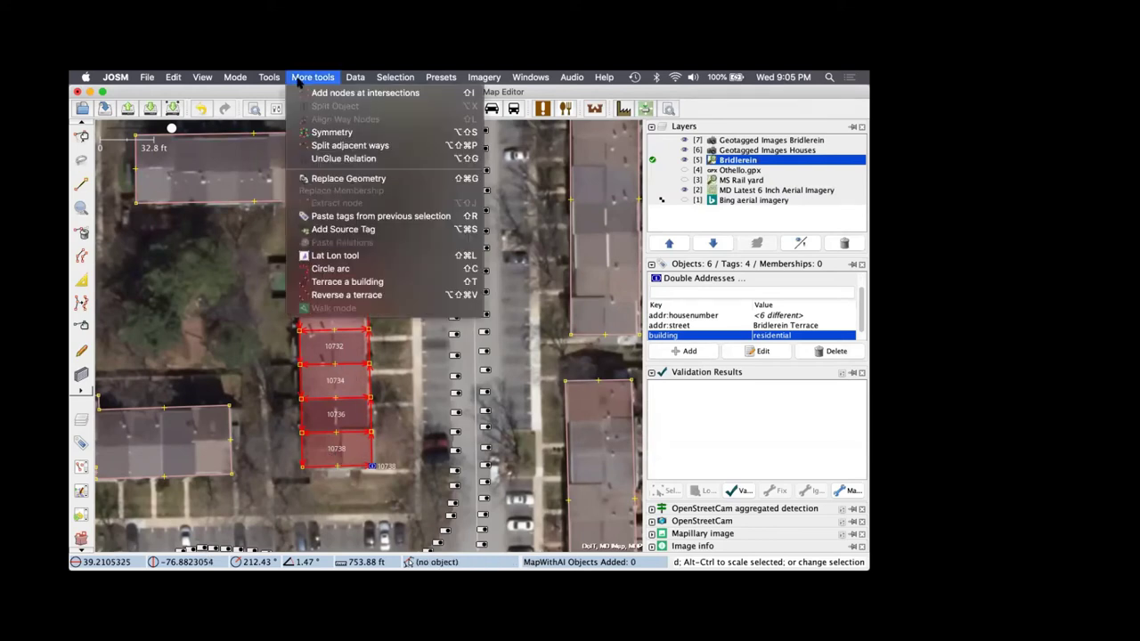
left_click(302, 93)
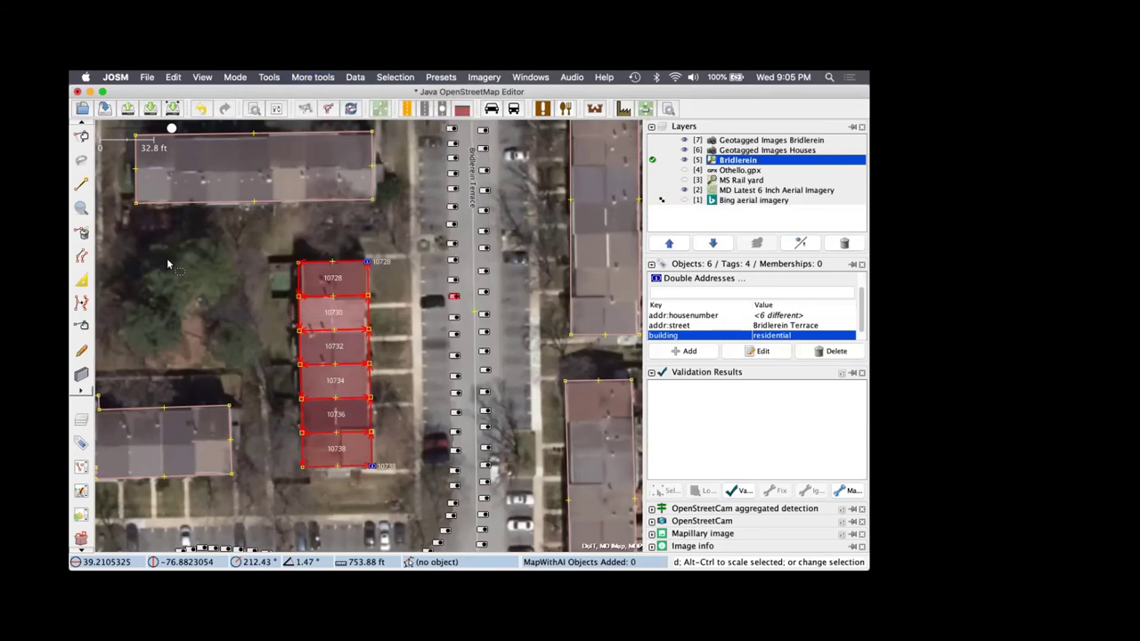
left_click(305, 78)
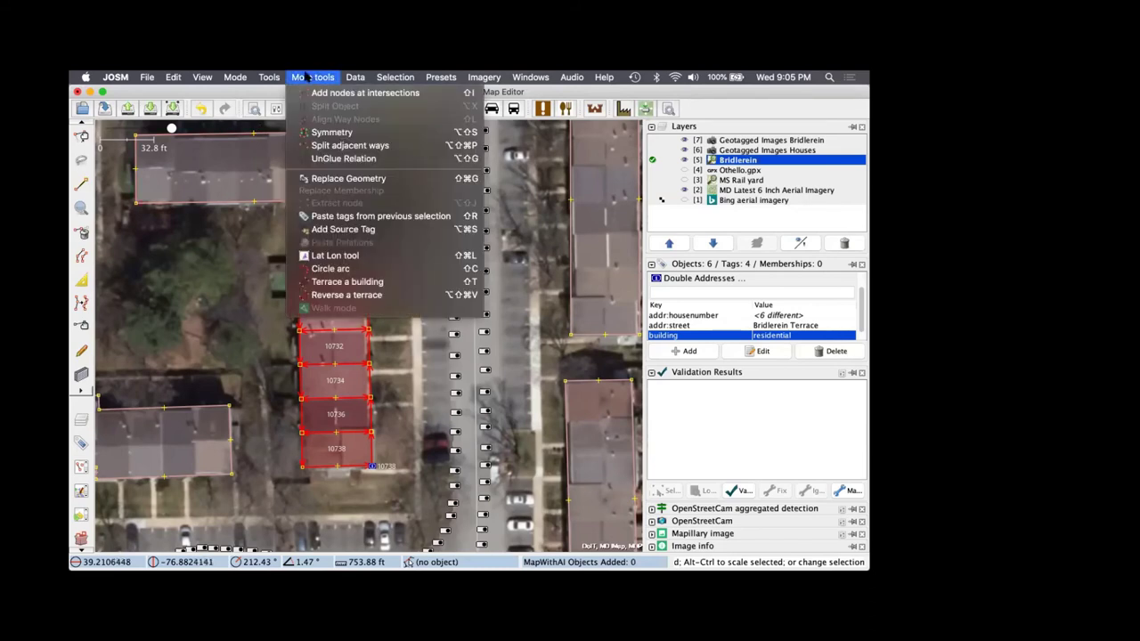
left_click(313, 293)
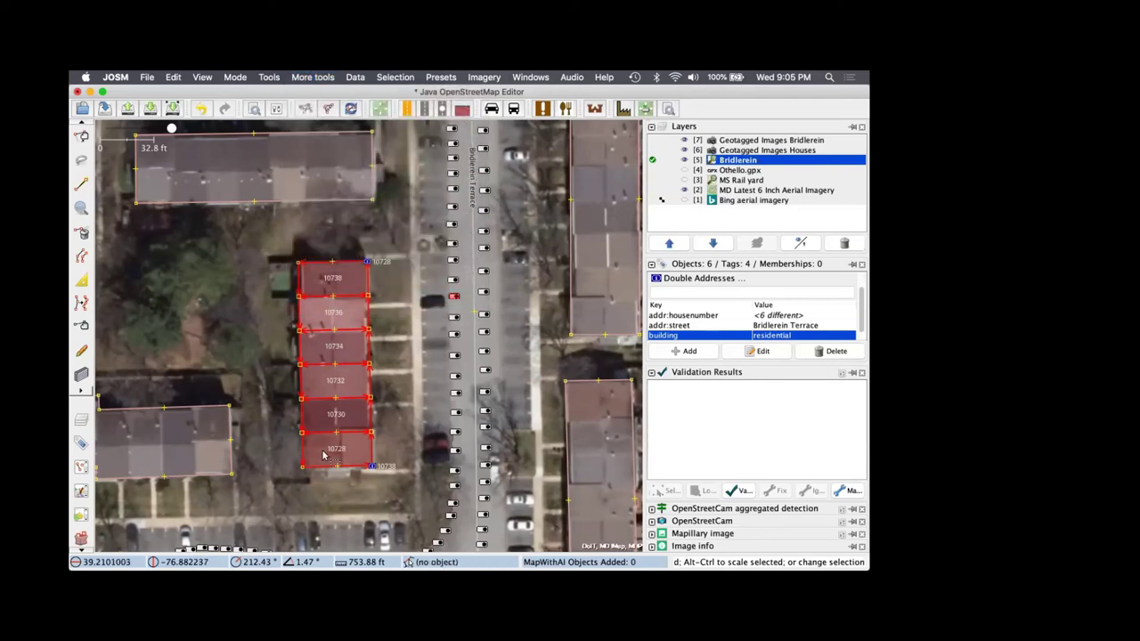
left_click(315, 78)
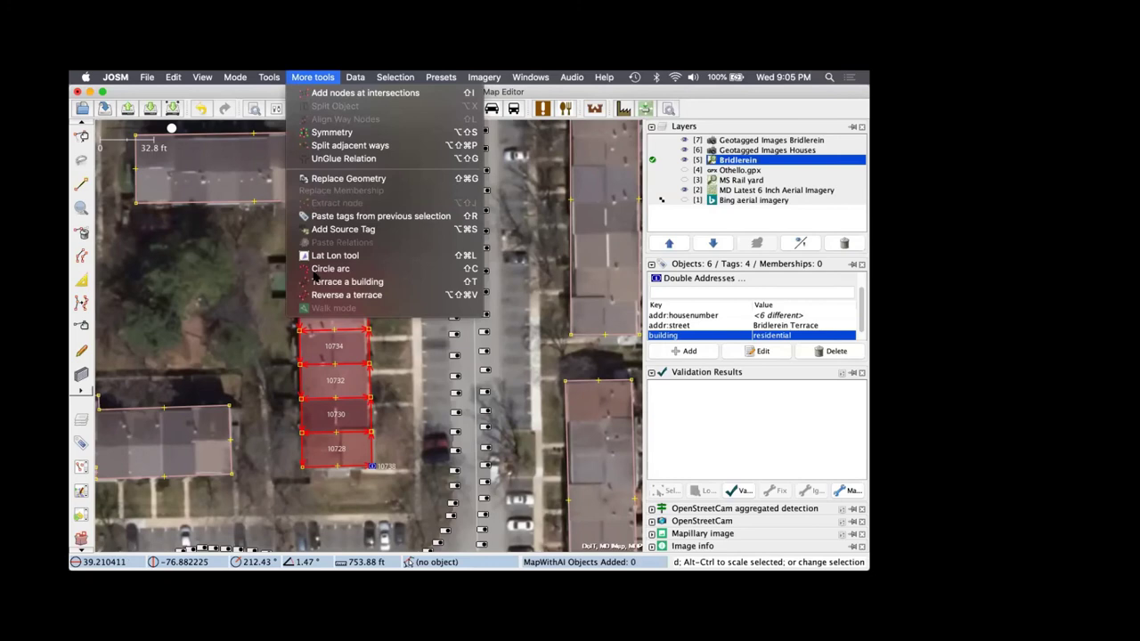
left_click(316, 294)
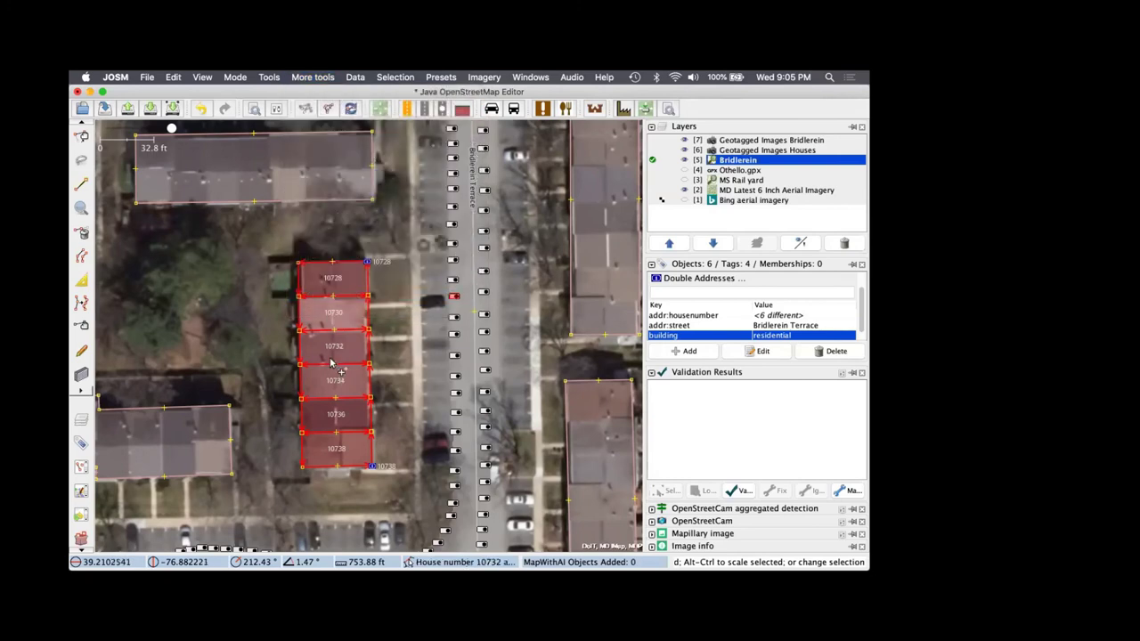
left_click(366, 264)
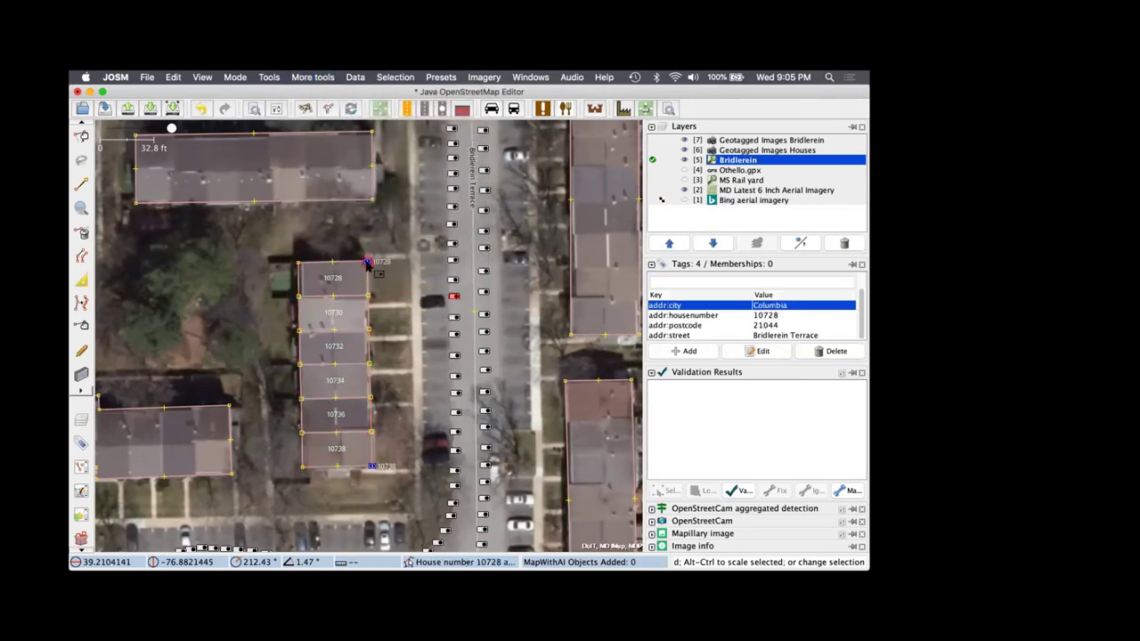
- Undo back to the single unsplit building, select it and paste the address tags onto it
left_click(204, 108)
left_click(204, 109)
left_click(204, 109)
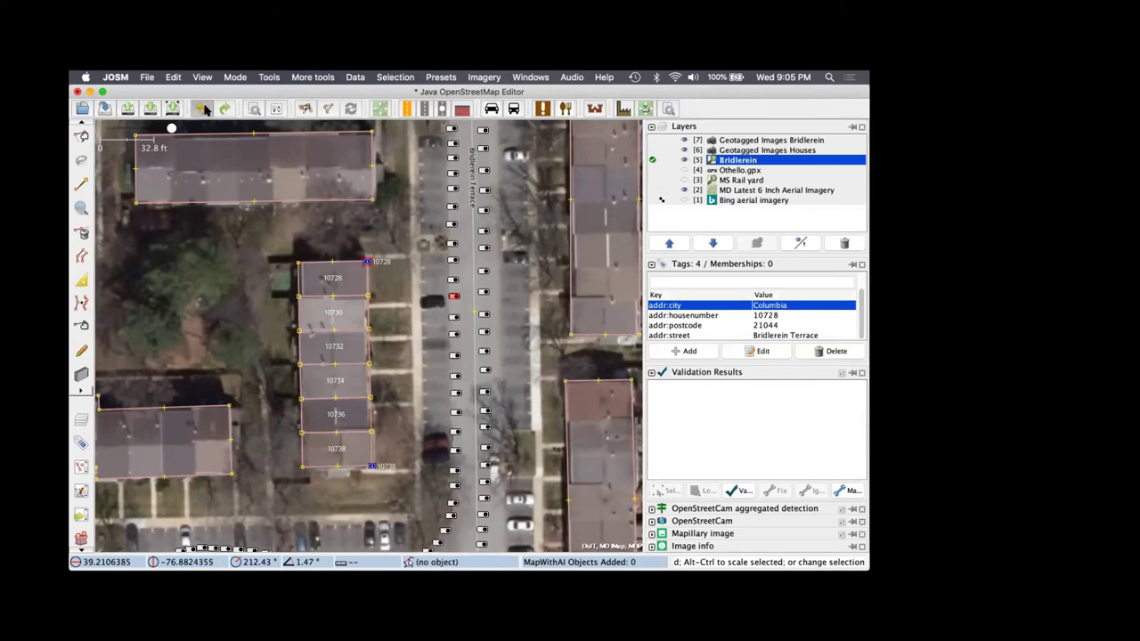
left_click(328, 264)
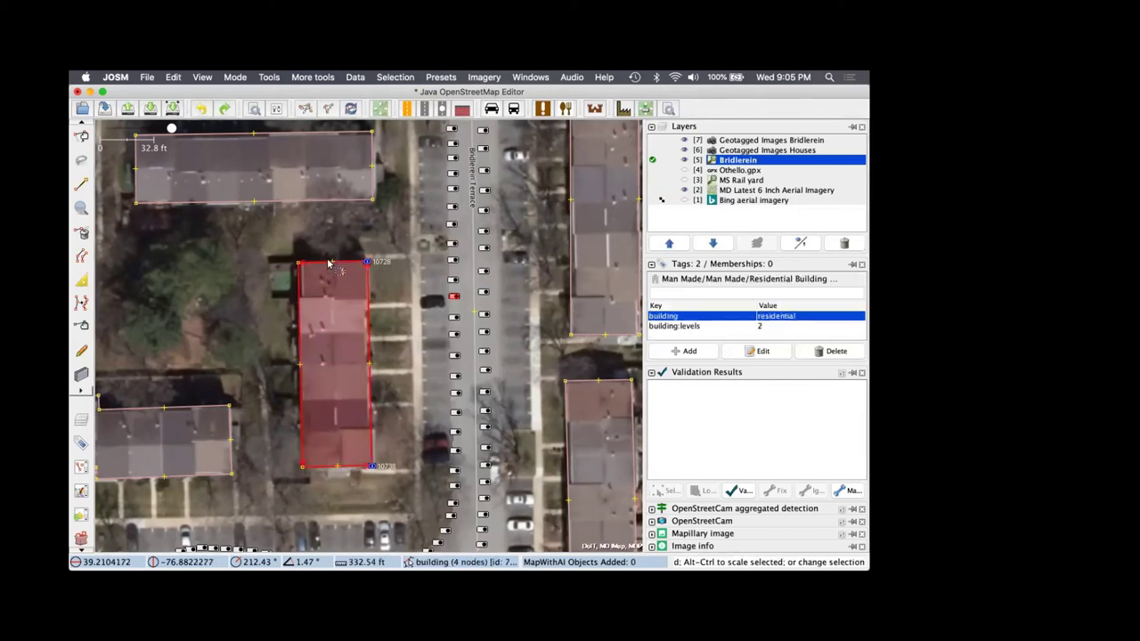
key("super+shift+v")
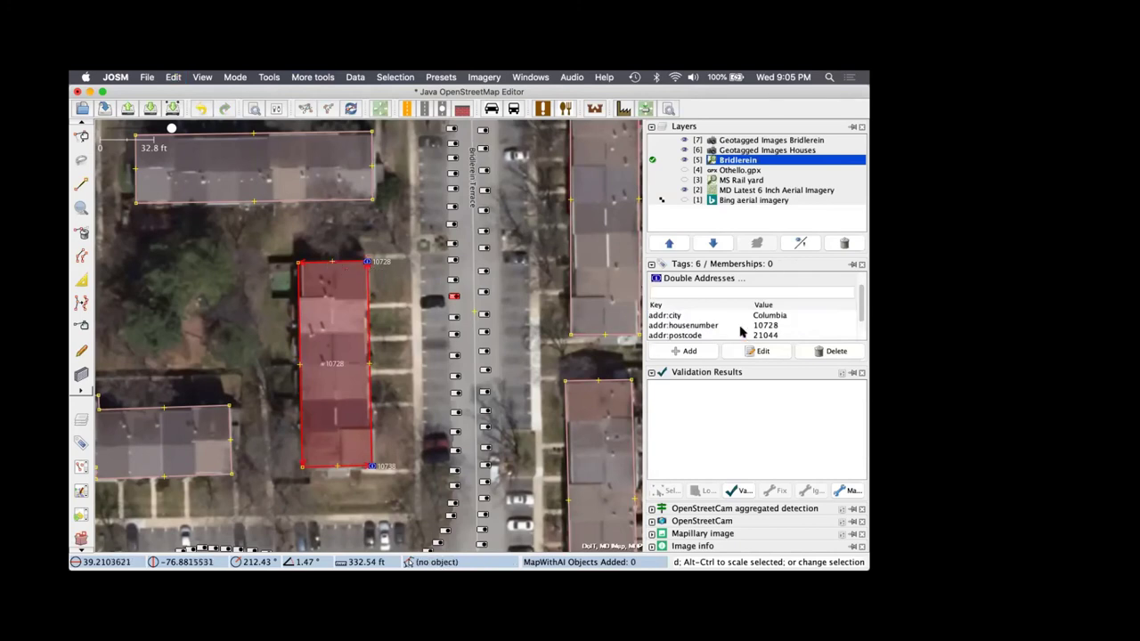
- Change the building tag value from residential to terrace and reopen Terrace a house
scroll(721, 300, "up", 1)
scroll(721, 300, "down", 3)
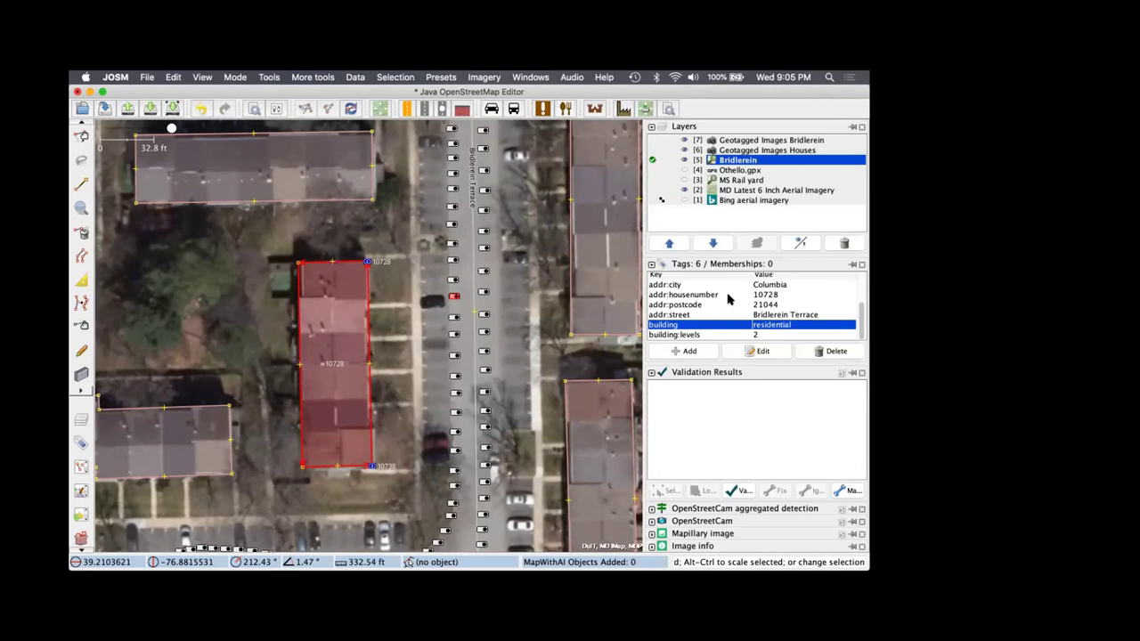
left_click(765, 286)
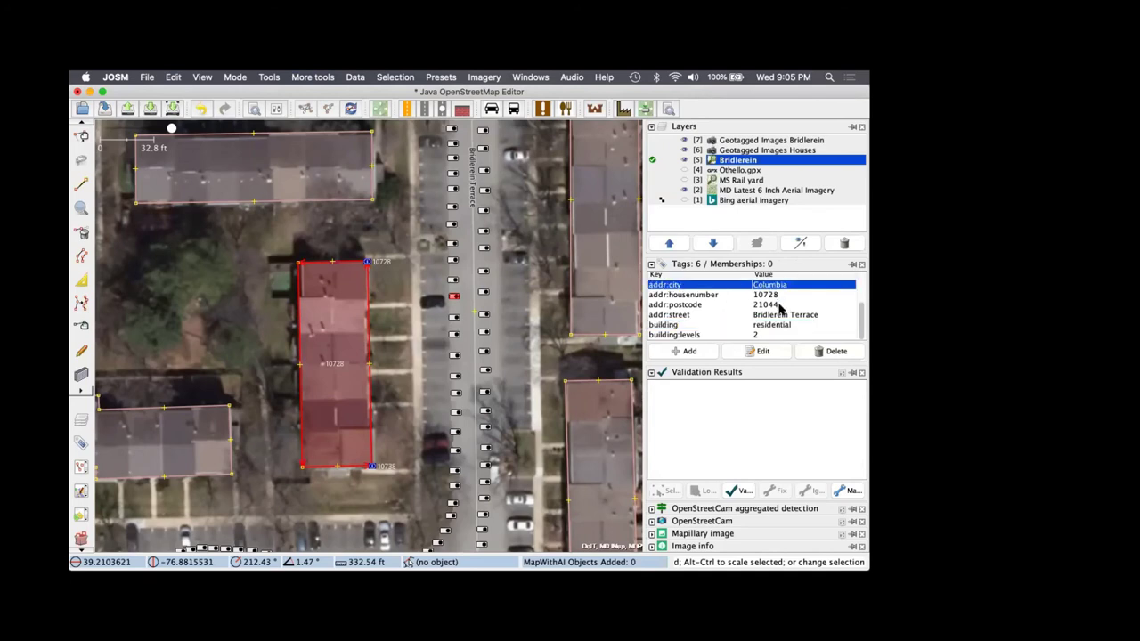
left_click(773, 305)
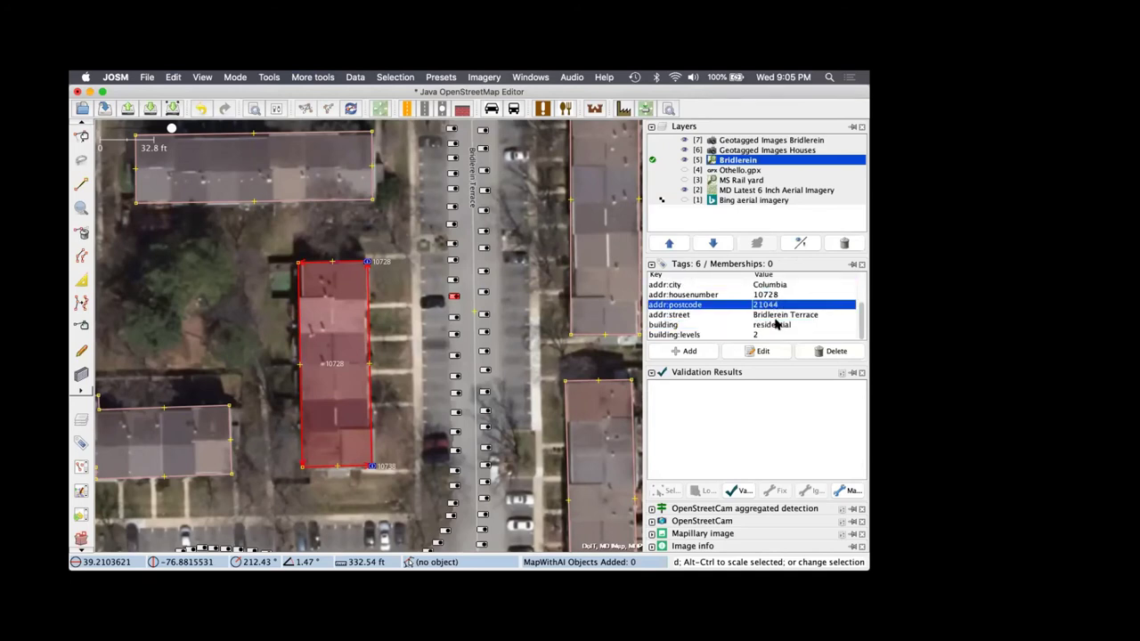
left_click(776, 326)
double_click(775, 326)
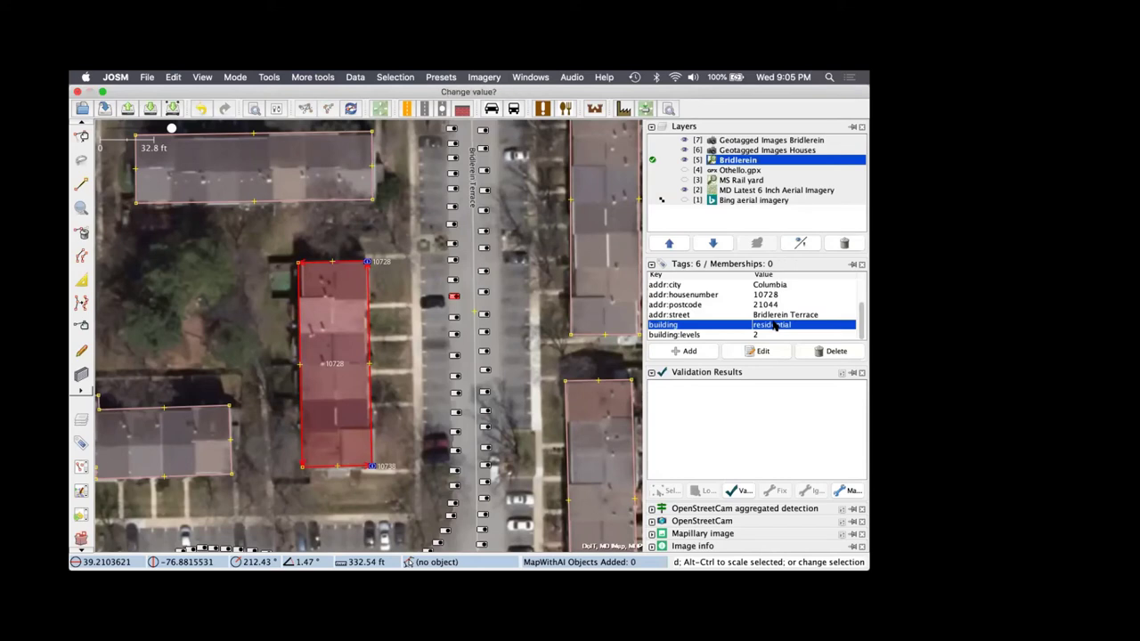
type("terrace")
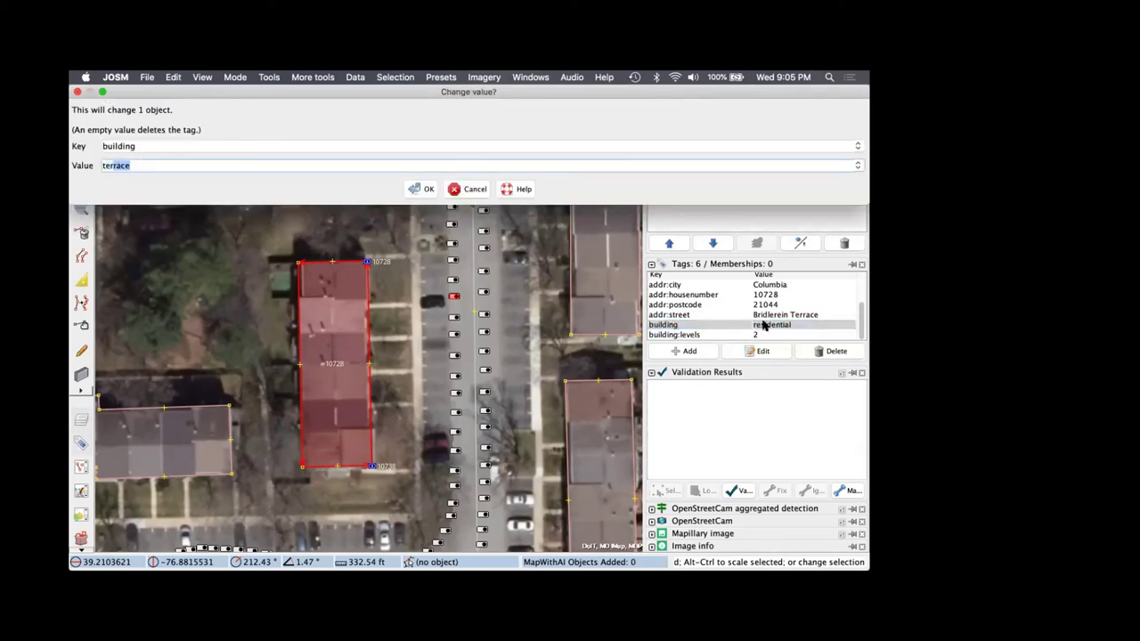
key("Return")
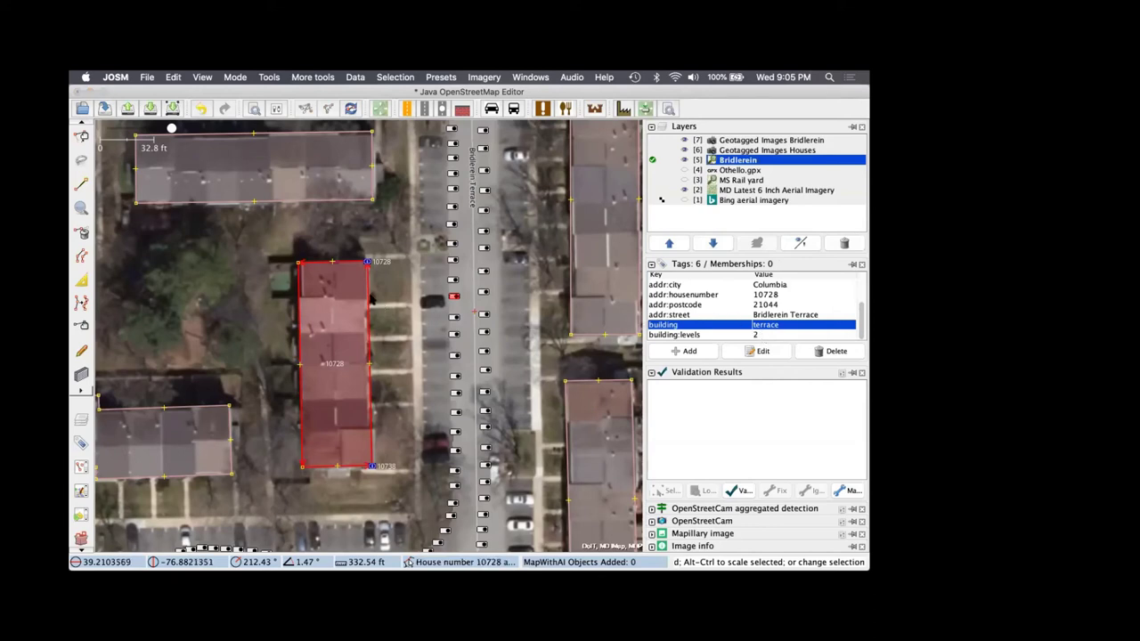
key("shift+t")
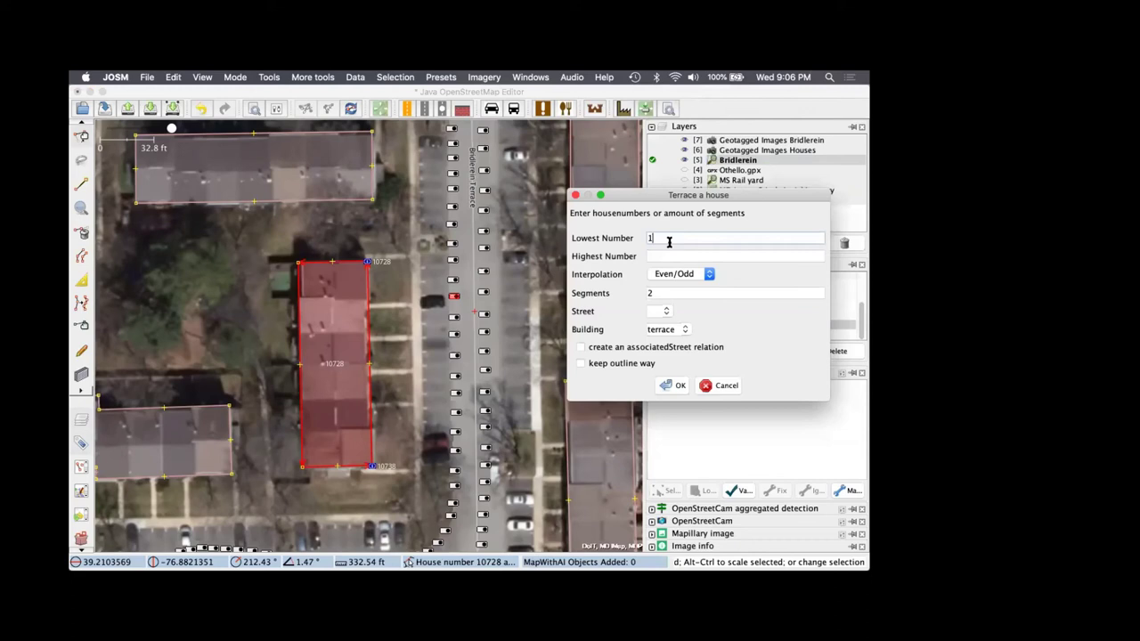
- Enter lowest number 10728 and highest 10738, and confirm the terrace split
type("10728")
left_click(680, 256)
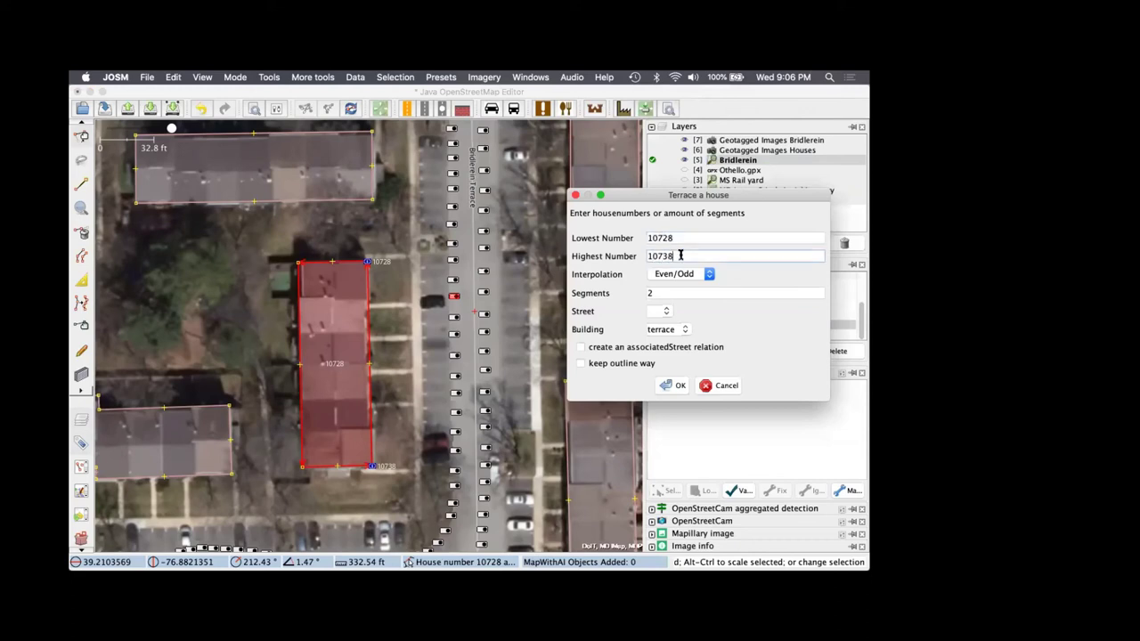
left_click(674, 385)
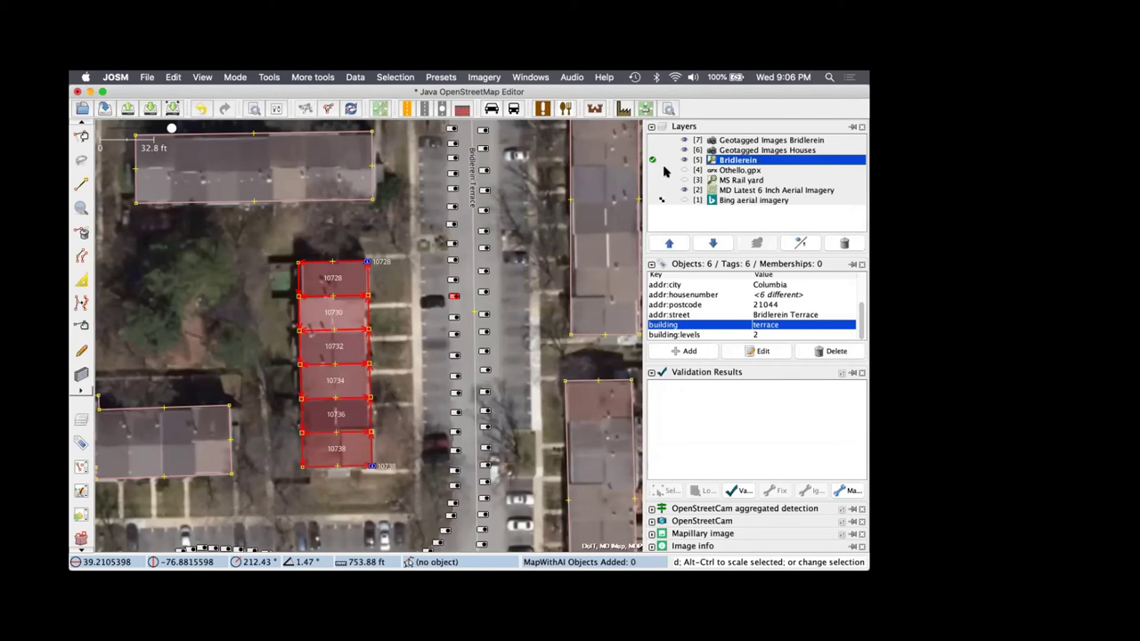
- Activate Othello.gpx, then Geotagged Images Bridlerein, and zoom to the Bridlerein photos
left_click(715, 170)
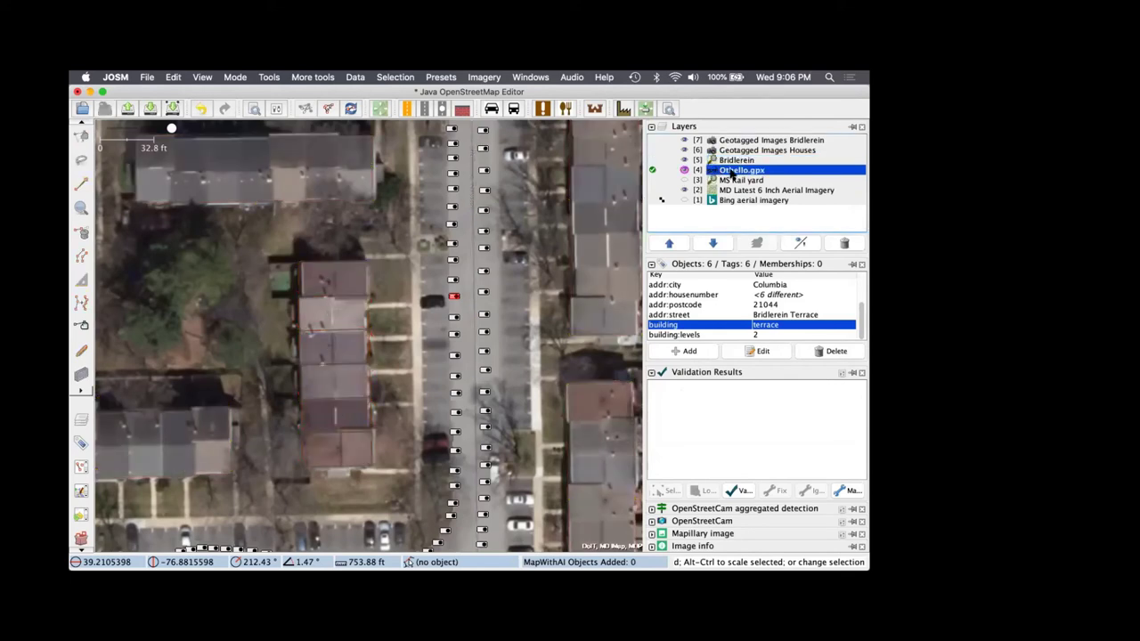
right_click(730, 172)
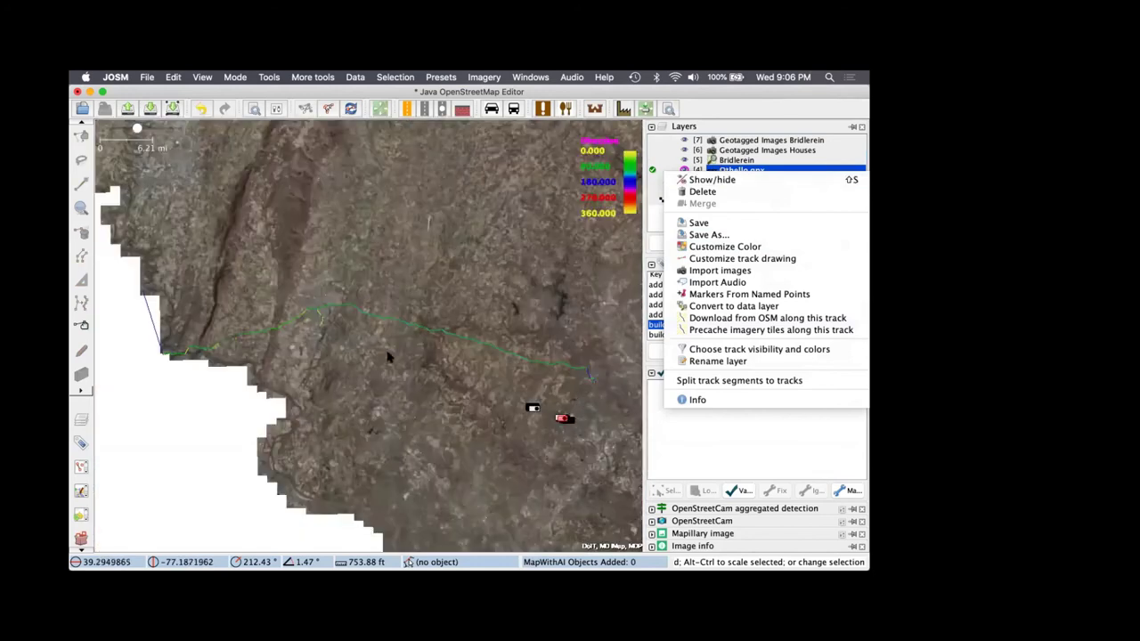
left_click_drag(343, 335, 419, 331)
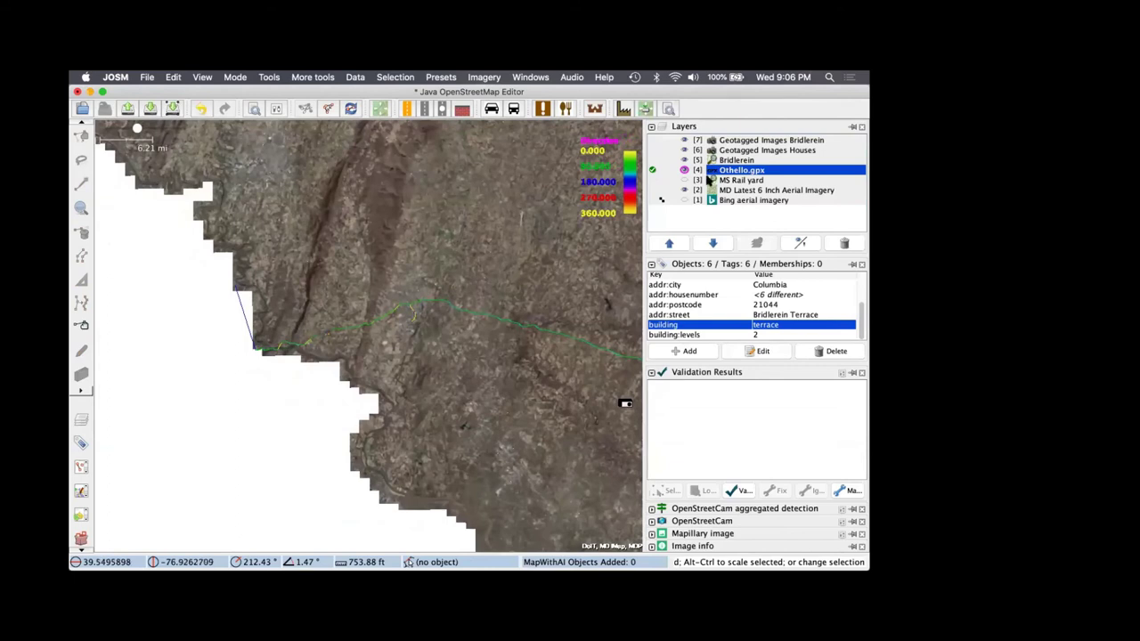
left_click(665, 143)
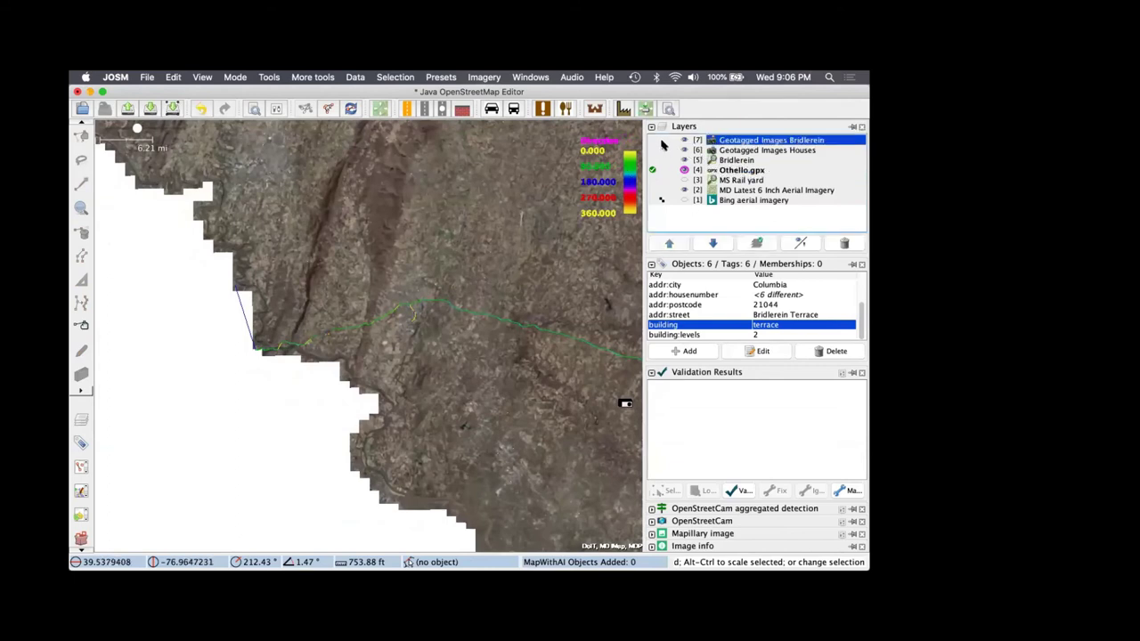
left_click(655, 141)
key("3")
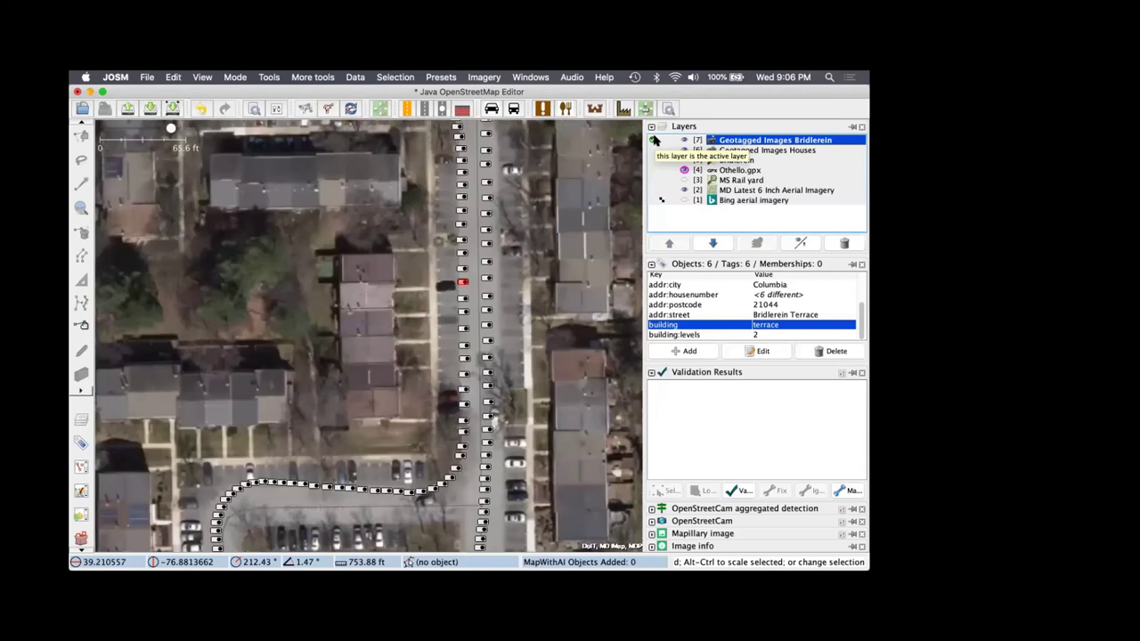
scroll(606, 236, "down", 5)
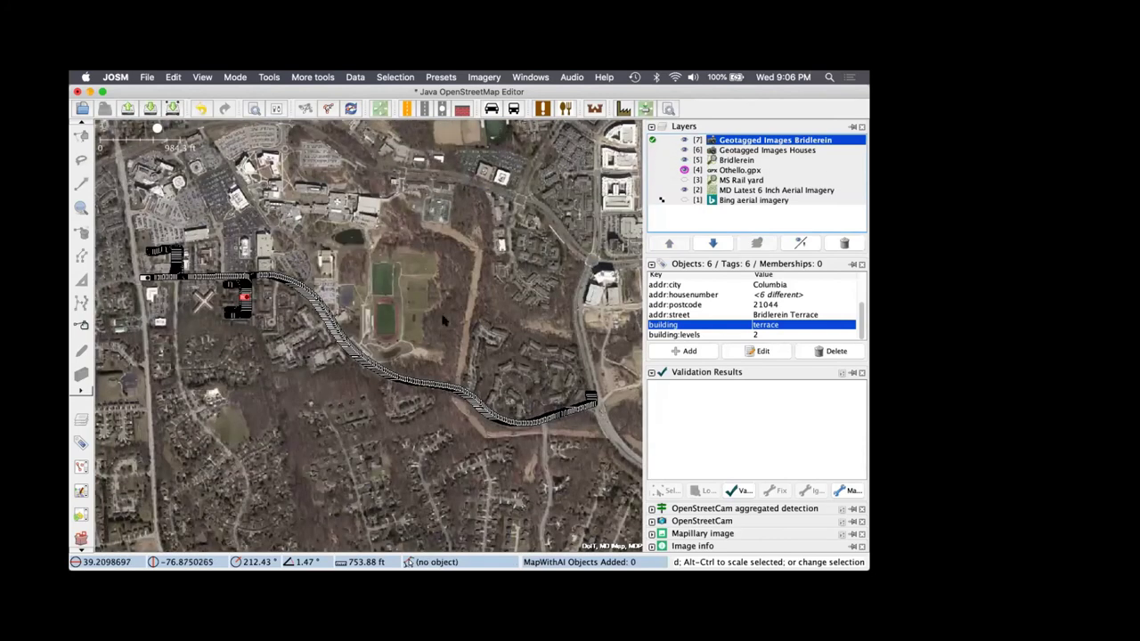
- Make Geotagged Images Houses active and show its photo trail around the parking loop
left_click(652, 152)
key("2")
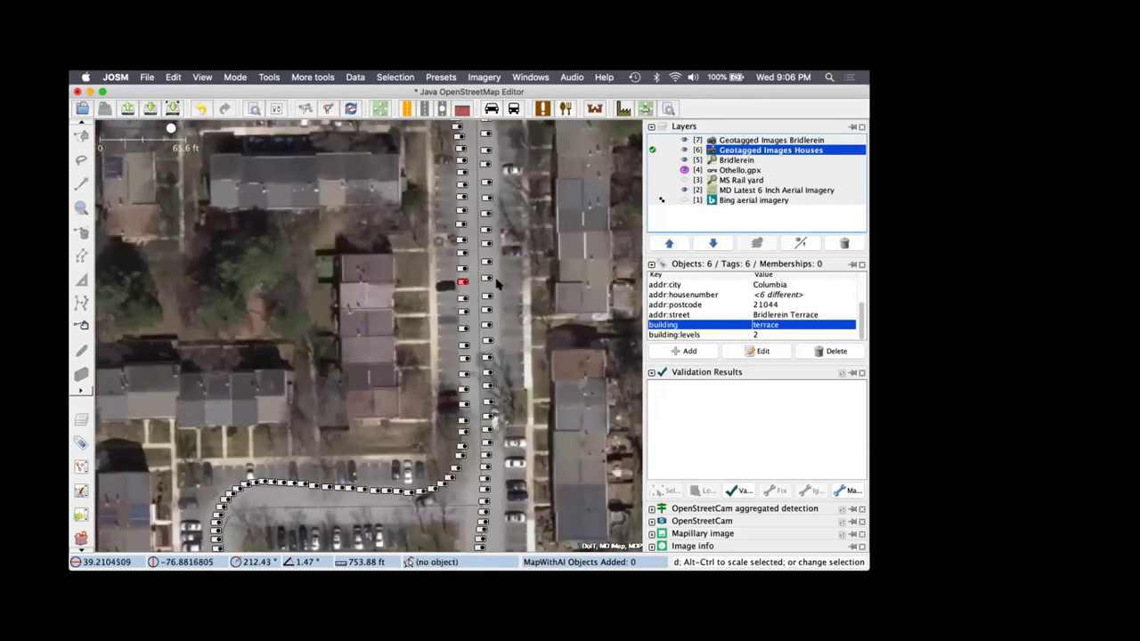
left_click_drag(390, 356, 448, 124)
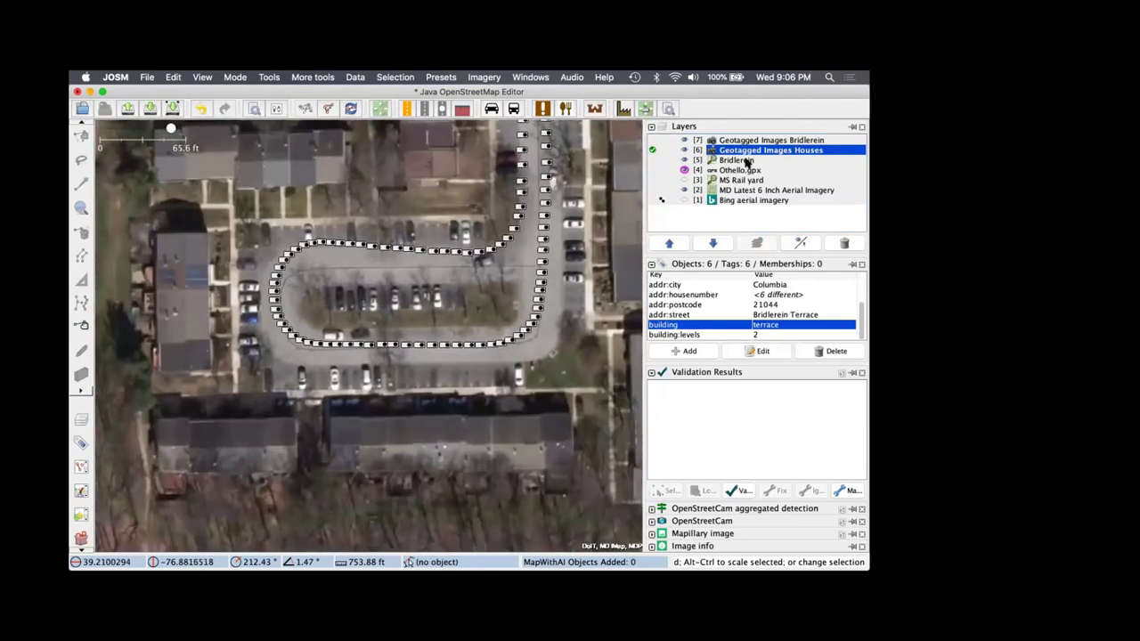
- Activate Bridlerein, download the area's OSM data as a new layer, and select Data Layer 5
left_click(683, 161)
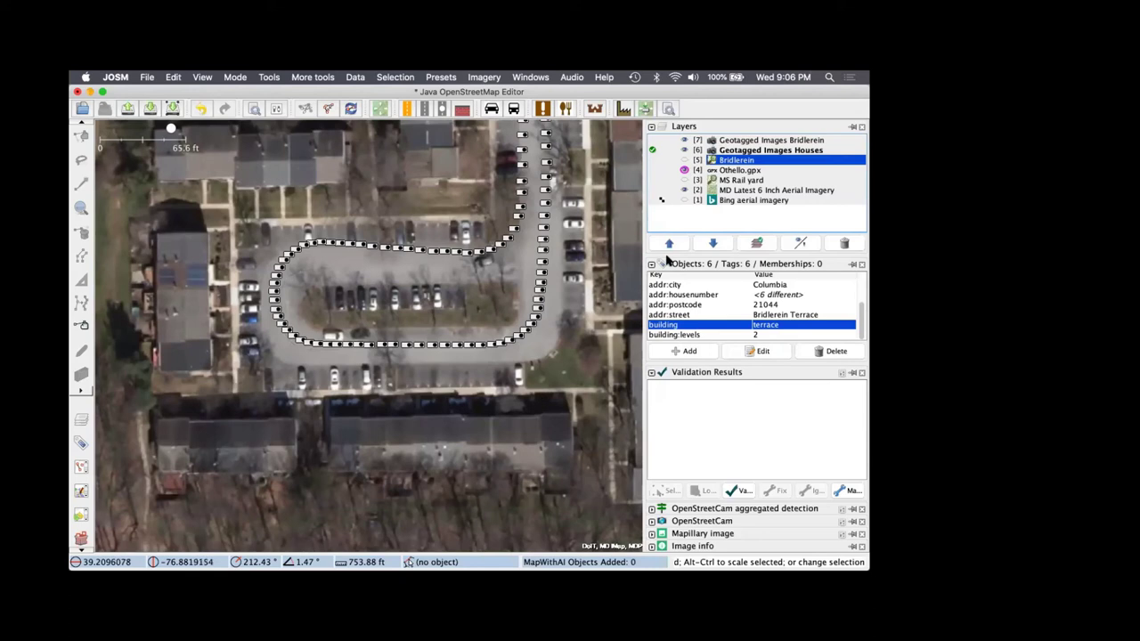
left_click(652, 160)
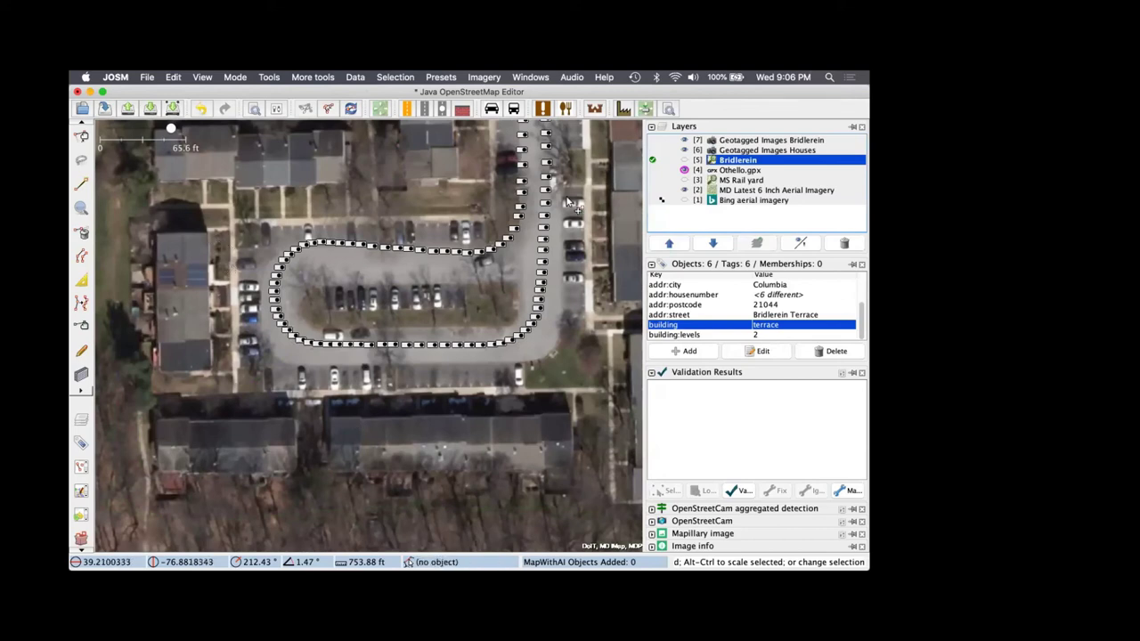
left_click(153, 108)
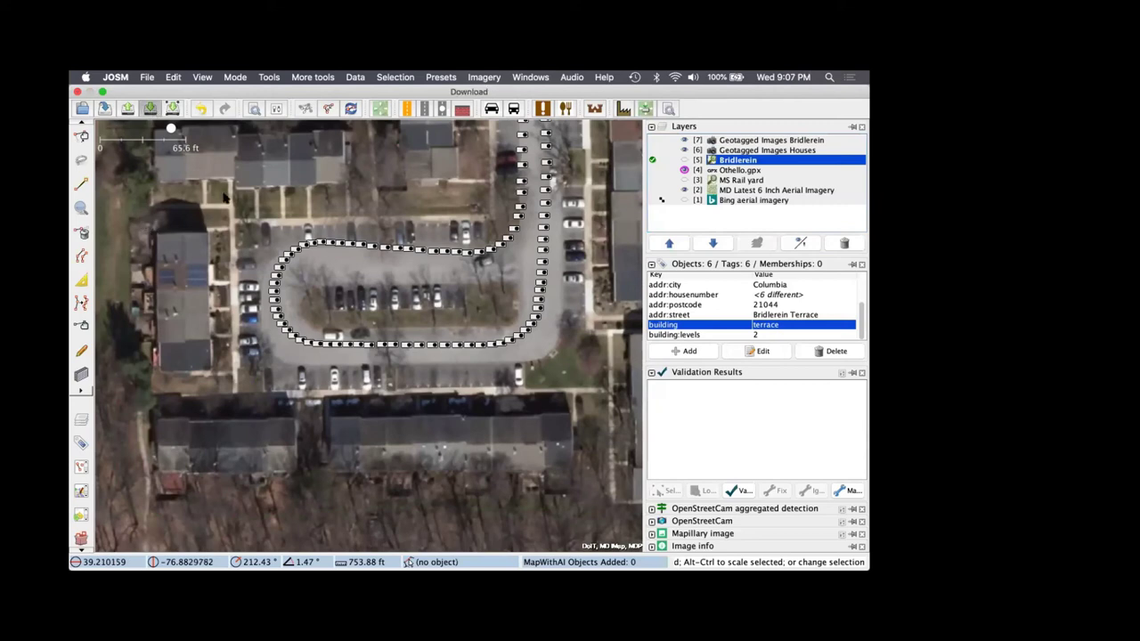
left_click(395, 305)
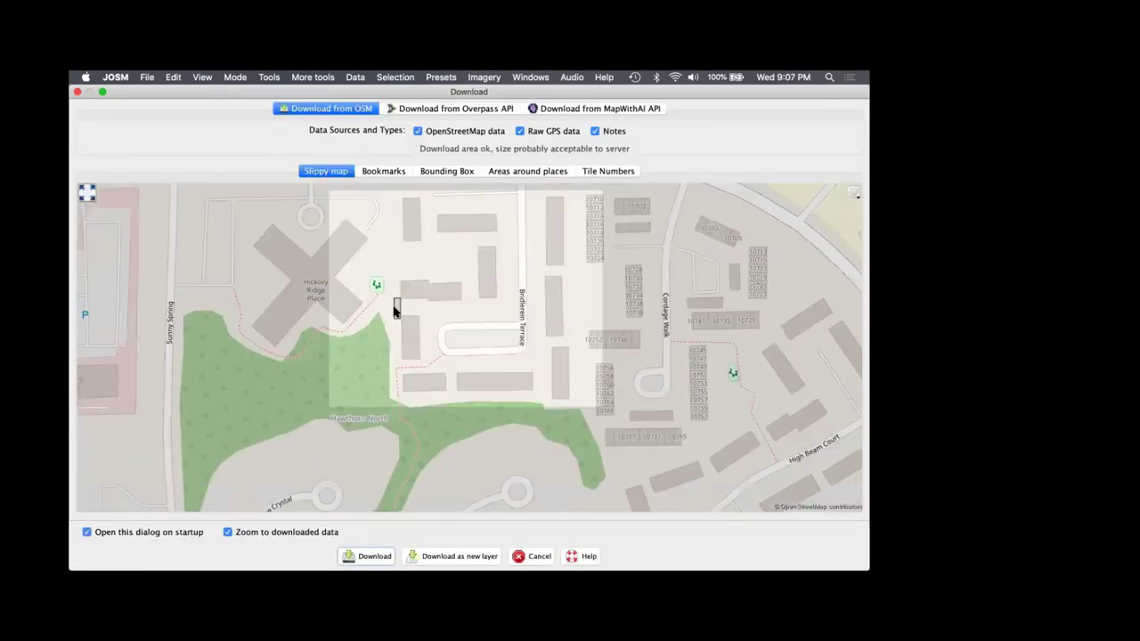
left_click(433, 555)
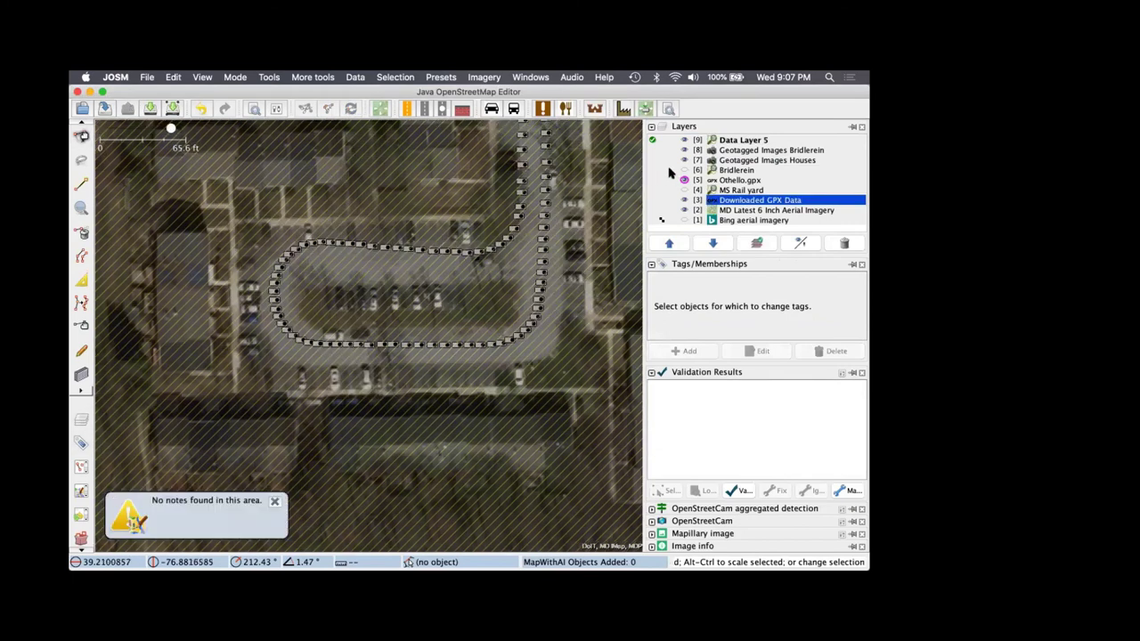
left_click(681, 141)
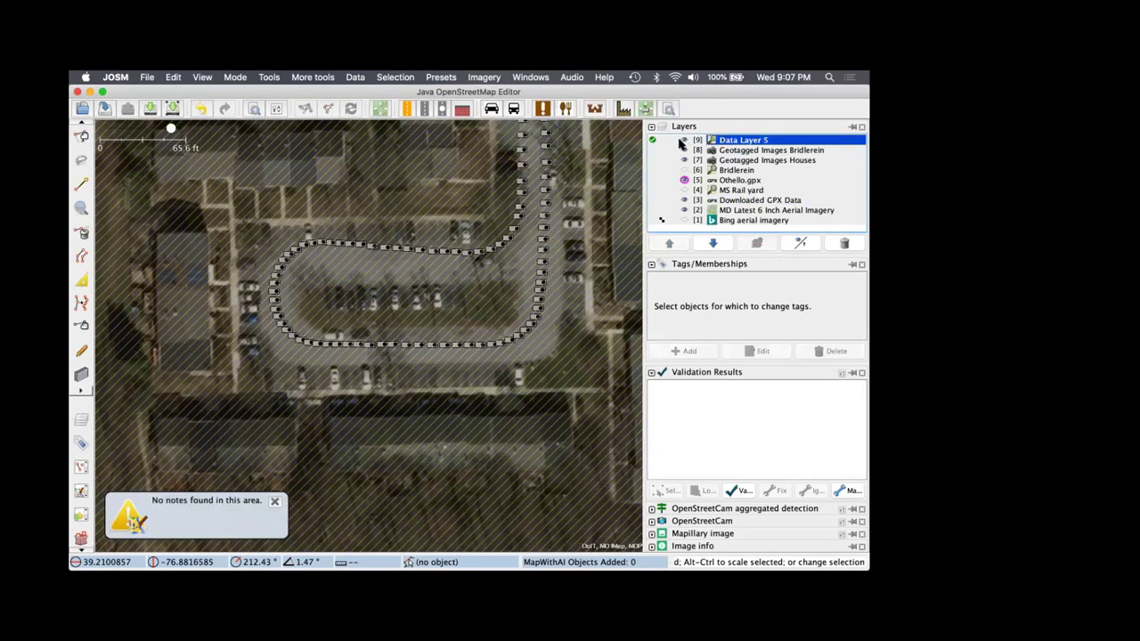
- Draw the demo building rectangle over the left terraced house with the Building tool
key("b")
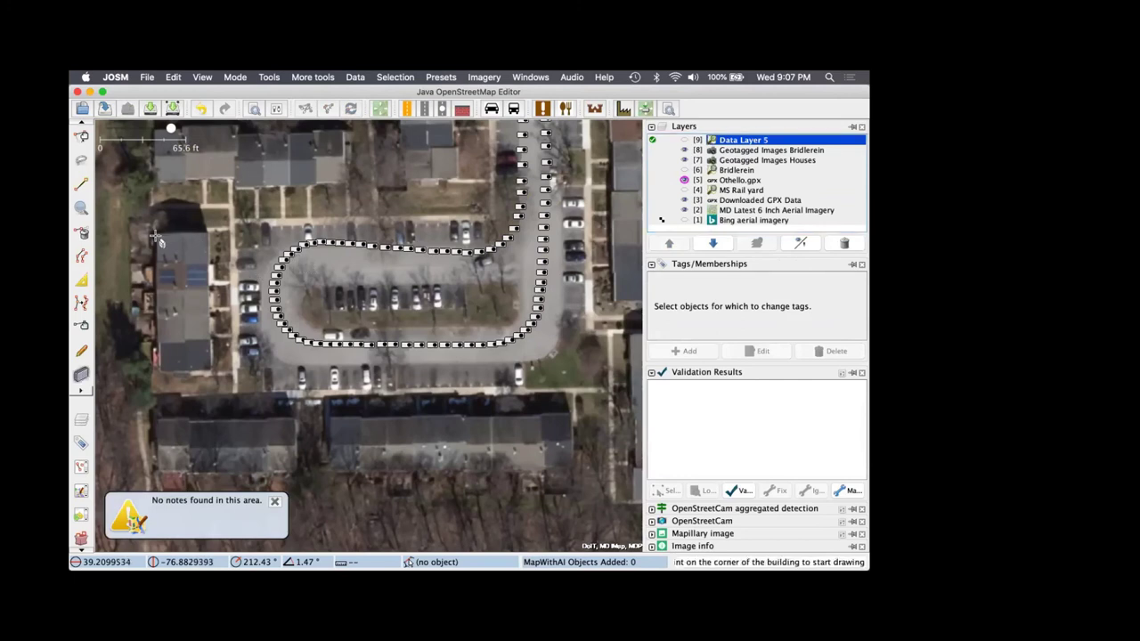
left_click(158, 235)
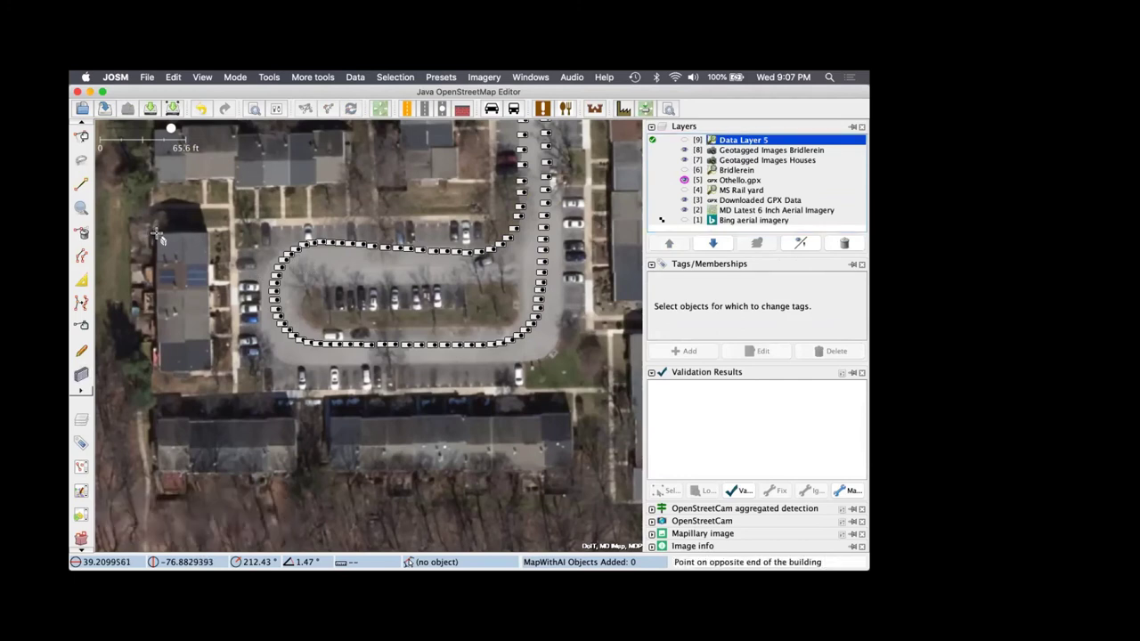
left_click(159, 371)
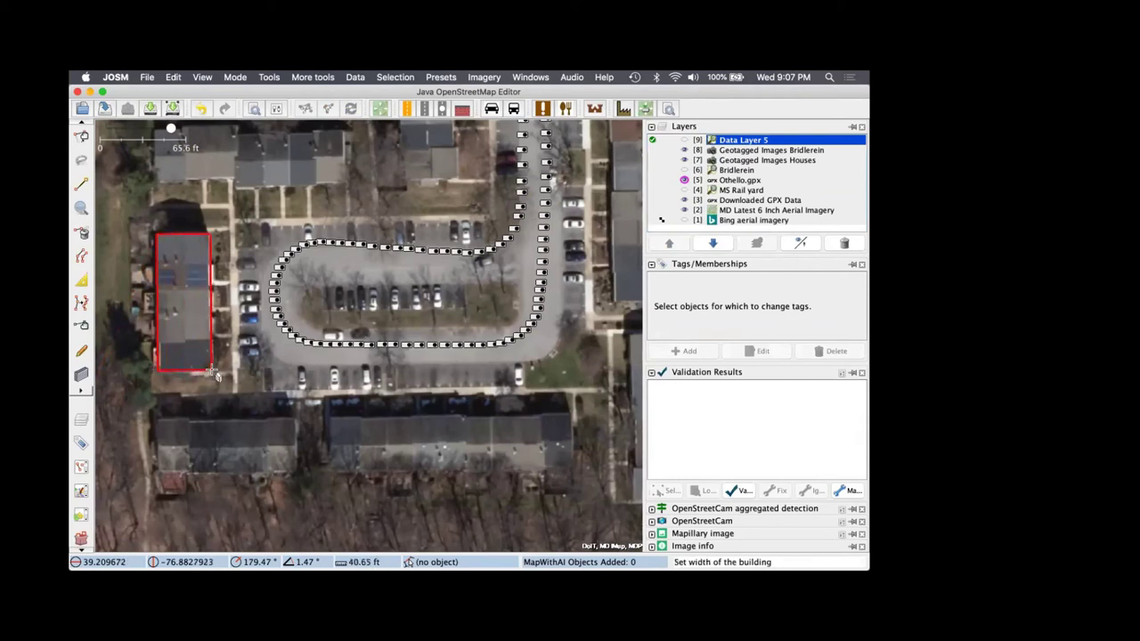
left_click(212, 374)
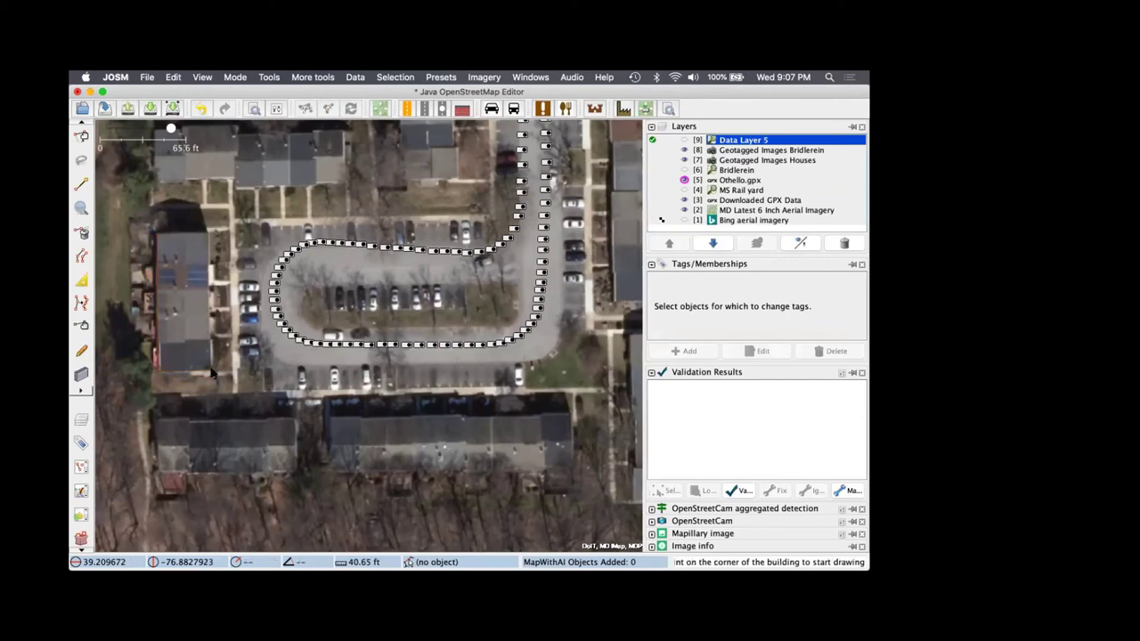
- Check the new building's building=yes tag and drag a second rectangle attached beside it
left_click(684, 140)
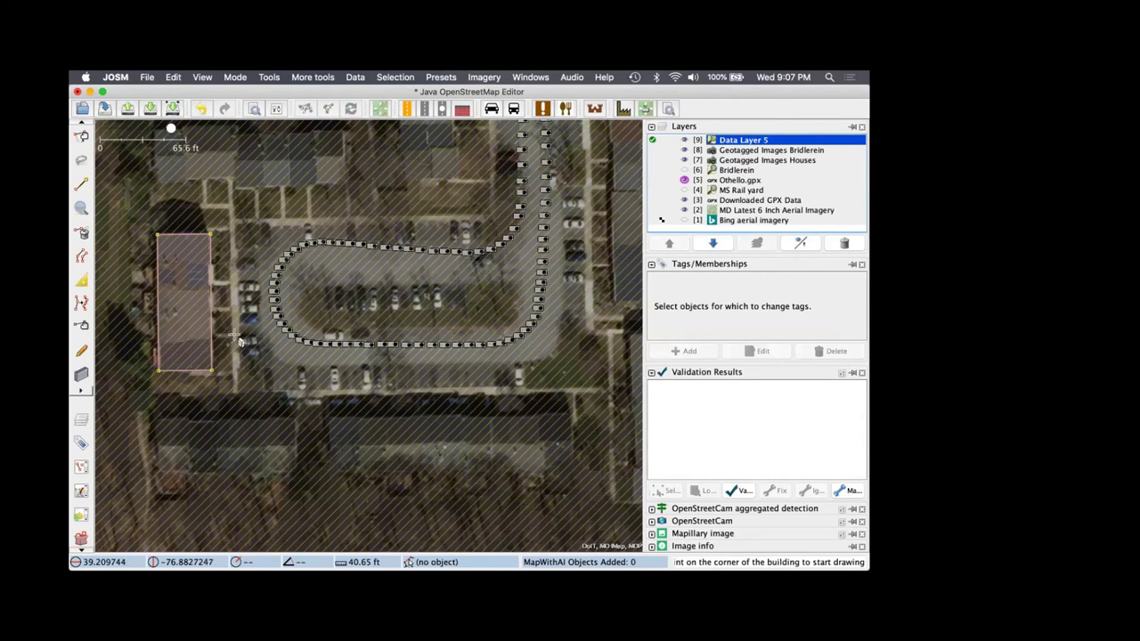
key("s")
left_click(212, 330)
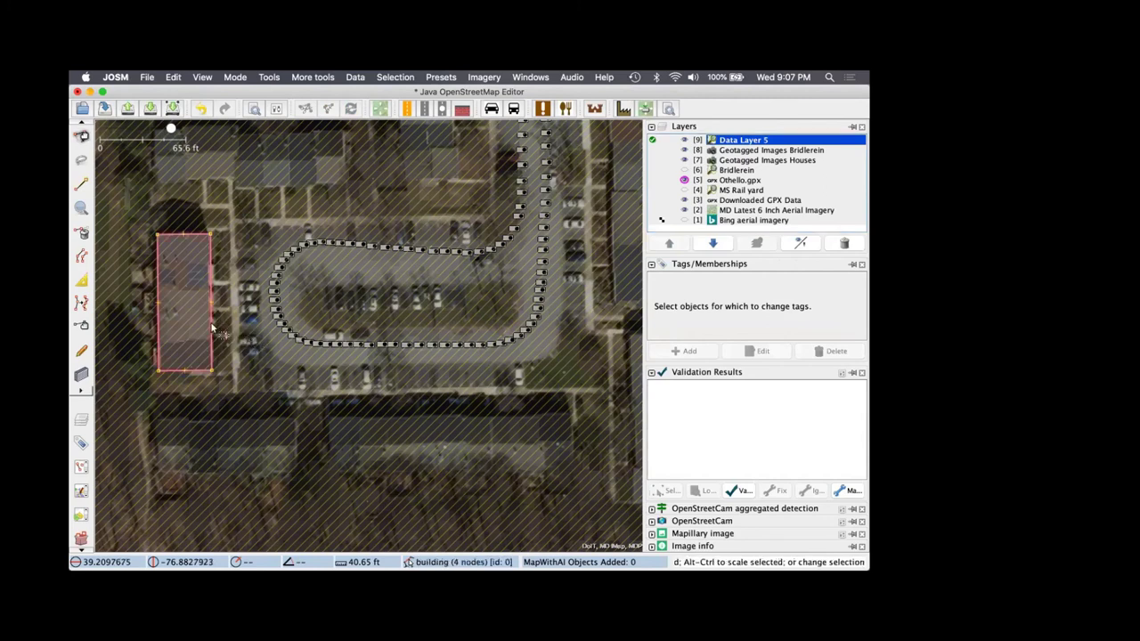
left_click(212, 330)
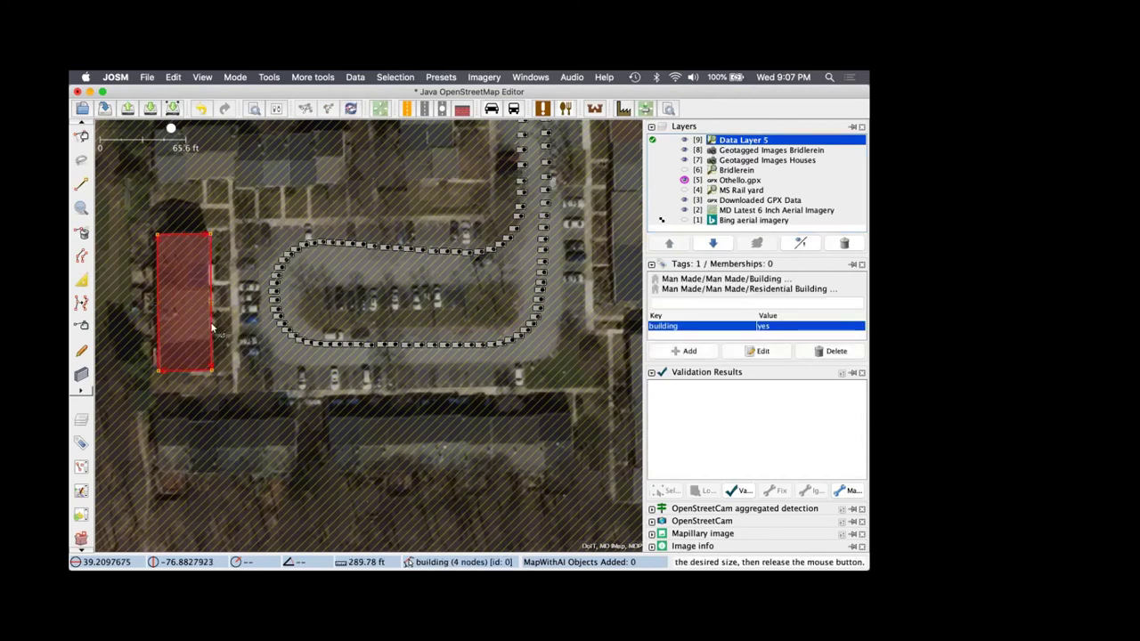
left_click_drag(211, 292, 260, 299)
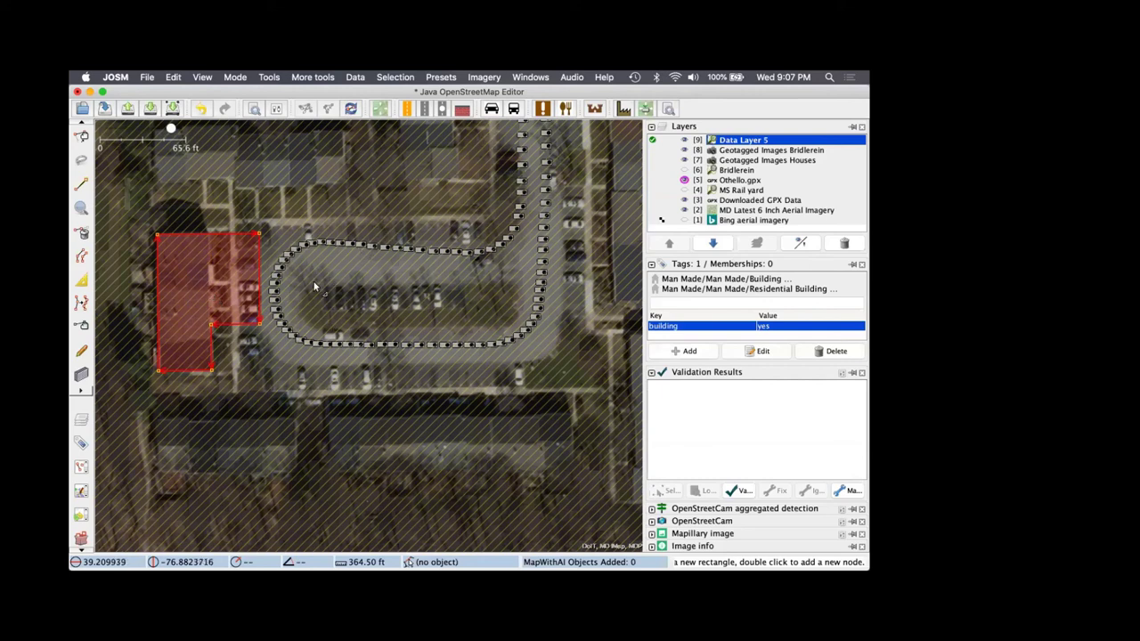
left_click(683, 141)
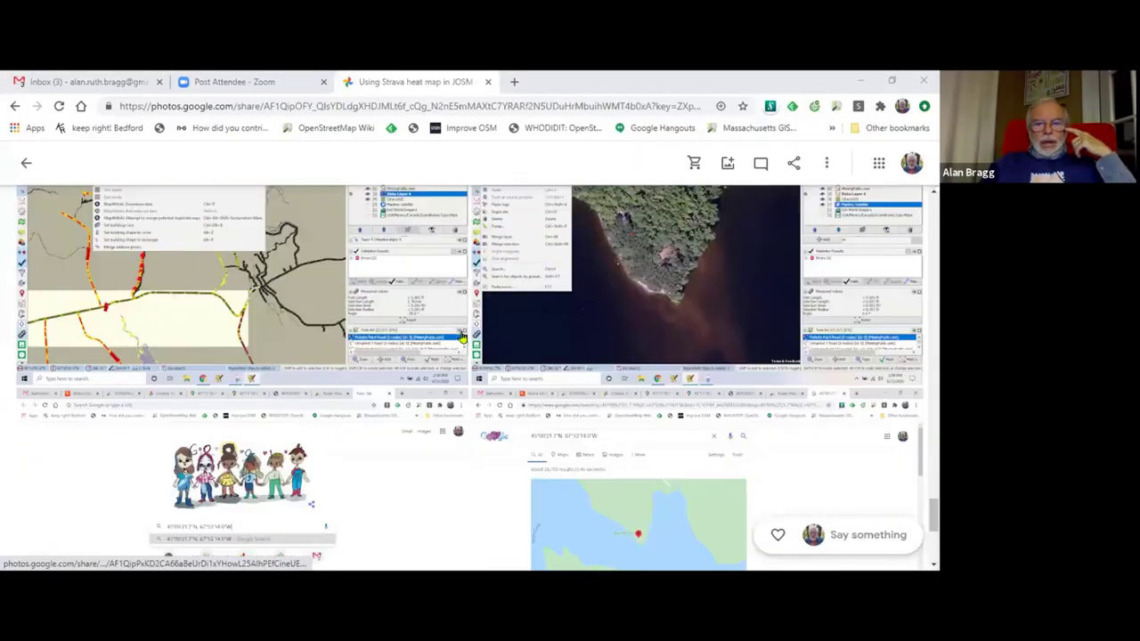
- Scroll the 'Using Strava heat map in JOSM' album down to the JOSM screenshots
scroll(458, 335, "down", 4)
scroll(414, 276, "down", 6)
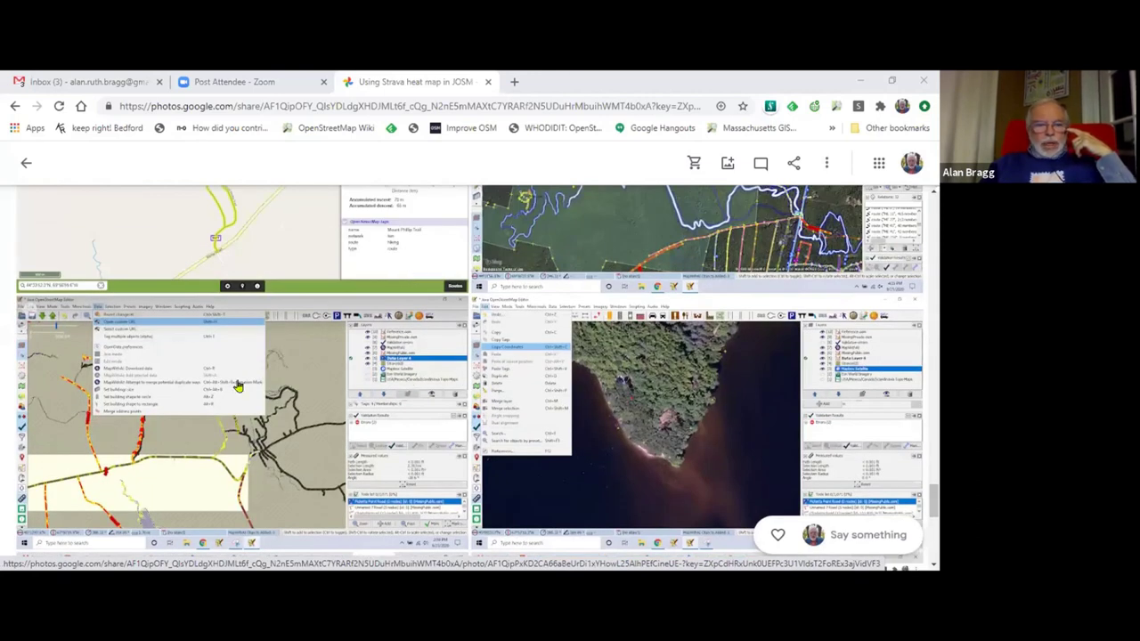
- Open the JOSM data-menu screenshot and flip forward to the Google search-box coordinates screenshot
left_click(287, 386)
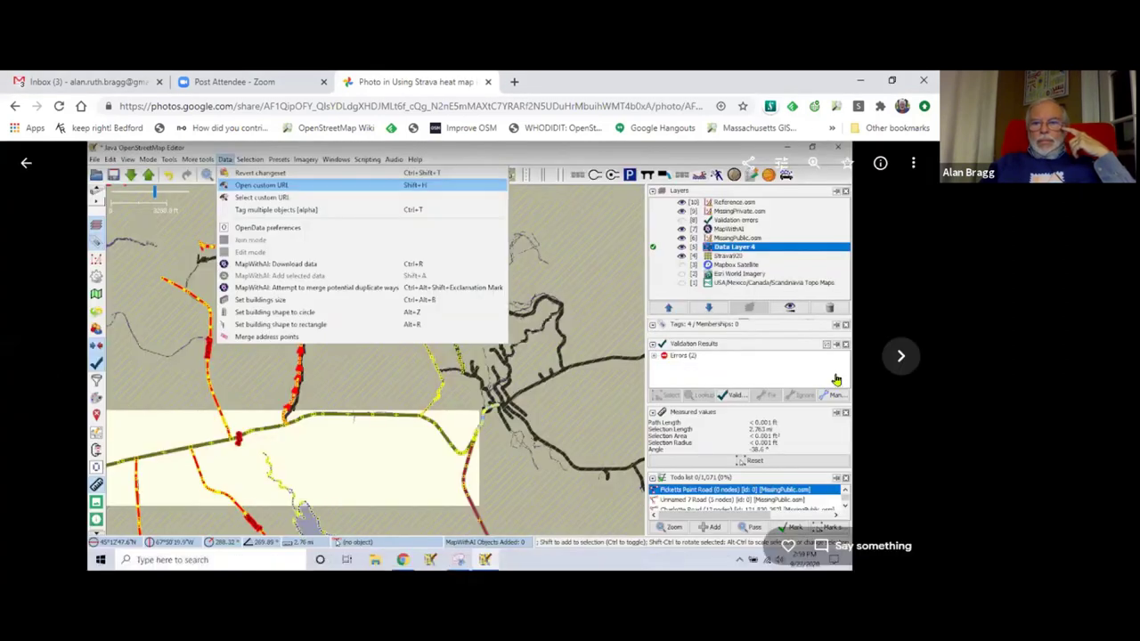
left_click(900, 355)
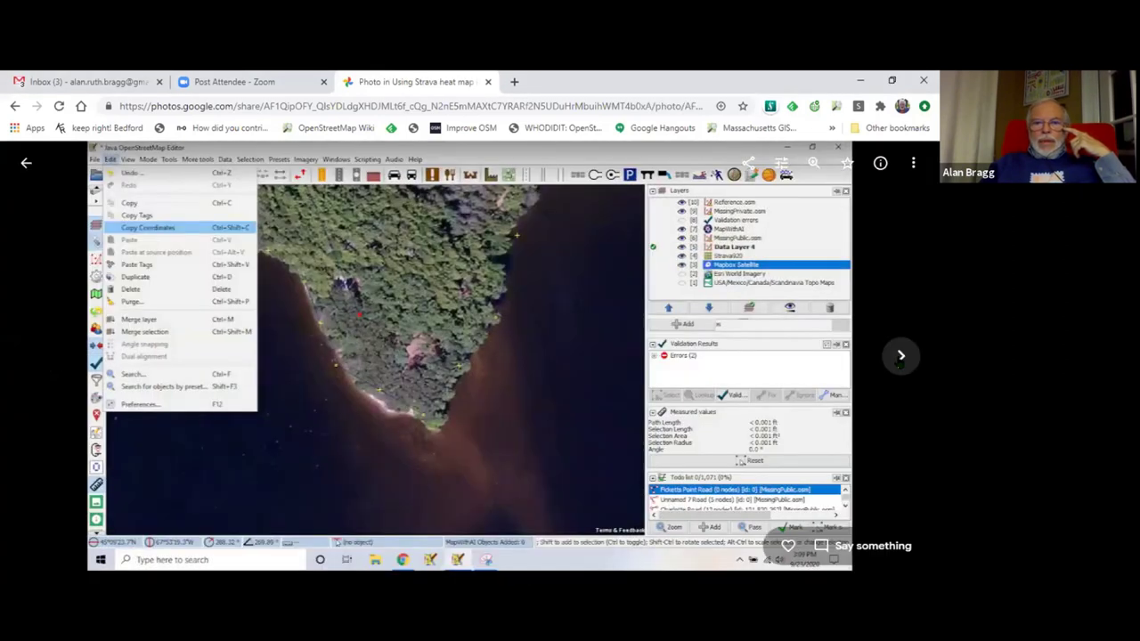
left_click(37, 357)
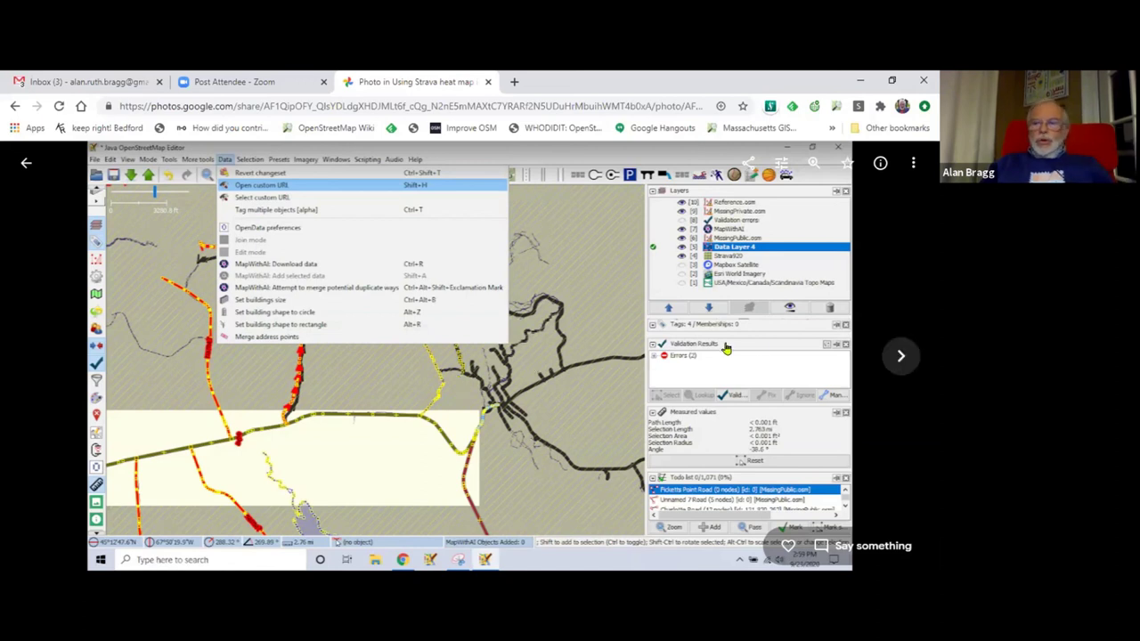
left_click(899, 355)
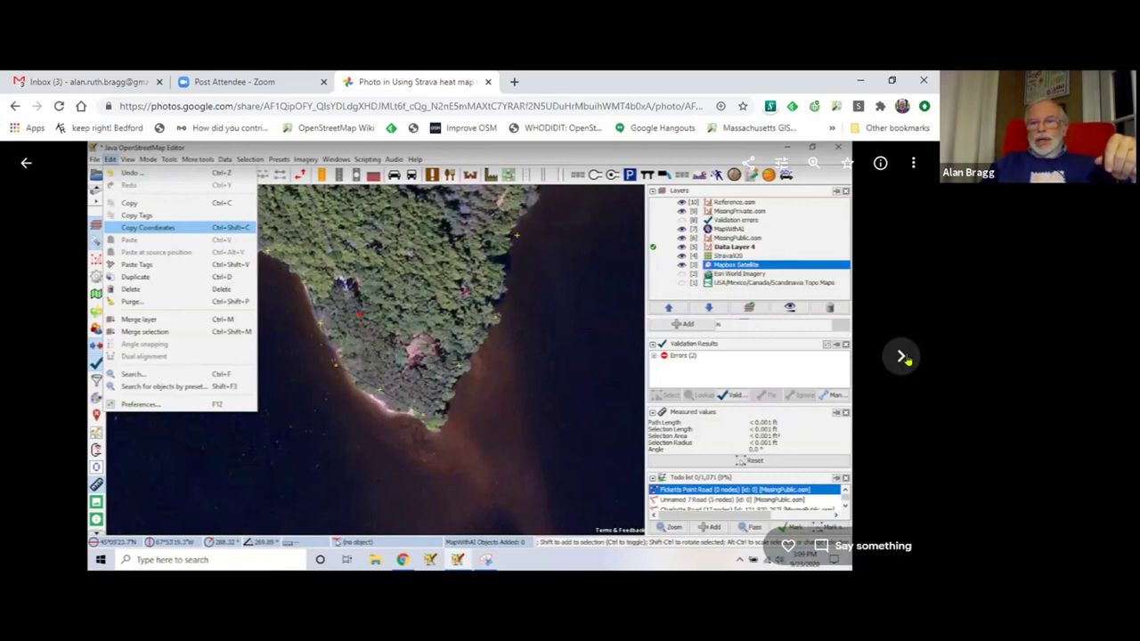
left_click(902, 356)
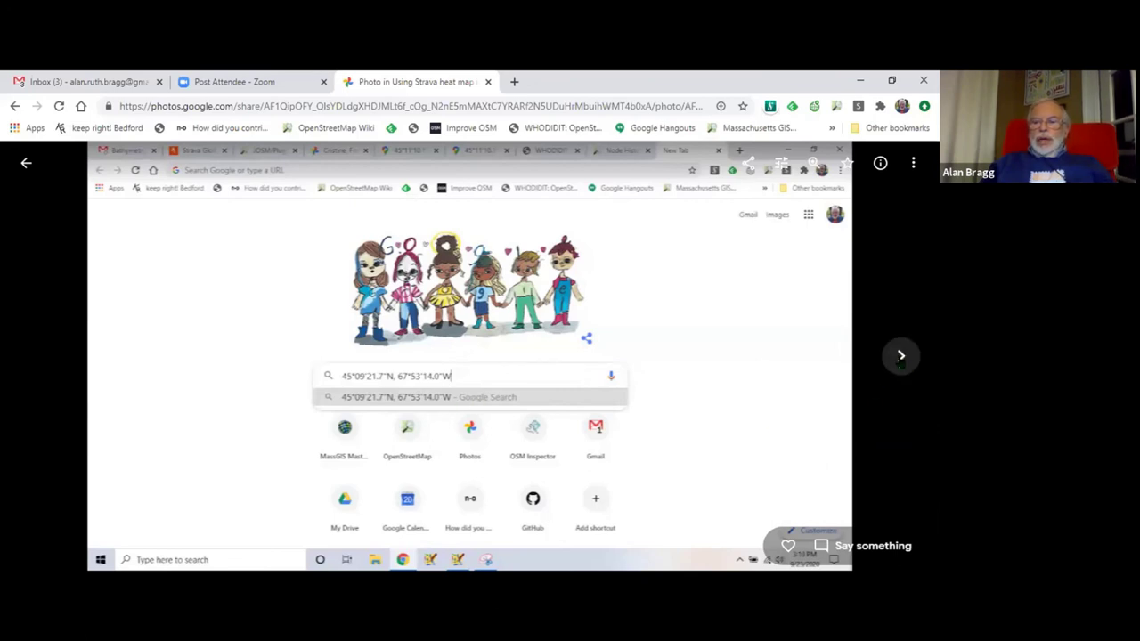
- Page past the coordinate search and satellite map screenshots to the utilsplugin2 custom URL documentation
left_click(901, 356)
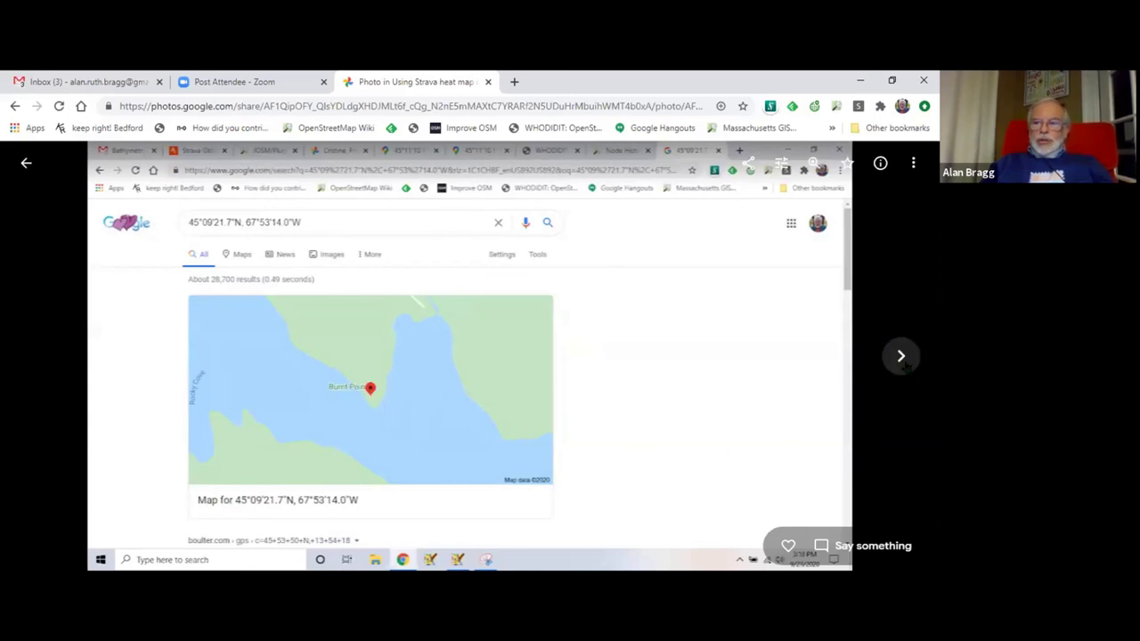
left_click(901, 356)
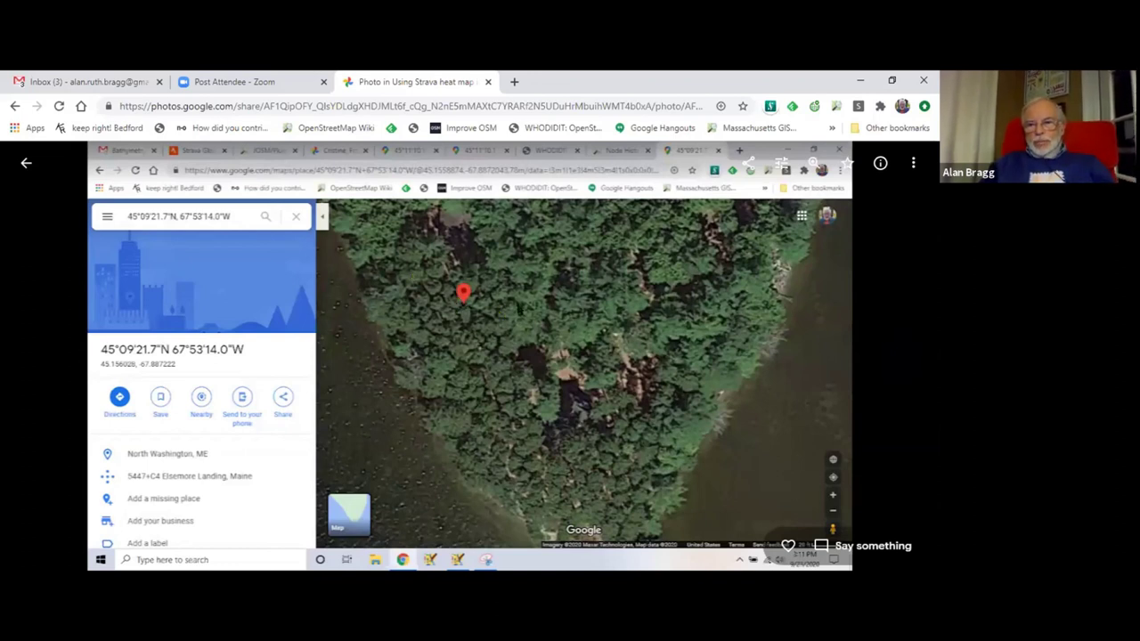
left_click(899, 356)
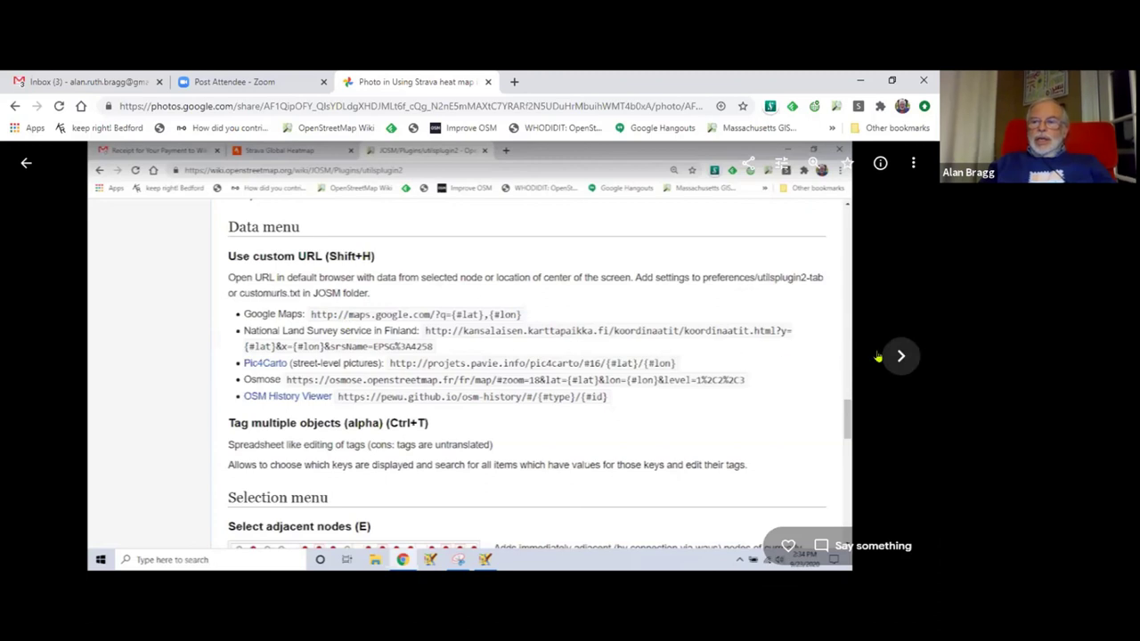
- Advance to the JOSM Preferences screenshot showing the Google entry in the custom URL list
left_click(899, 354)
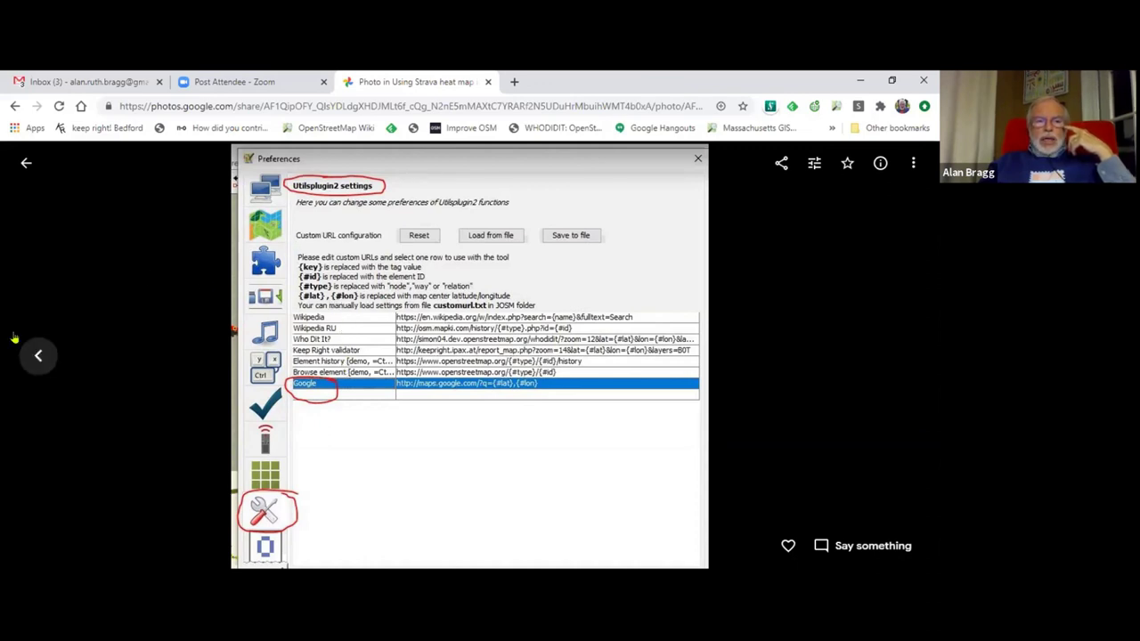
left_click(36, 355)
left_click(36, 355)
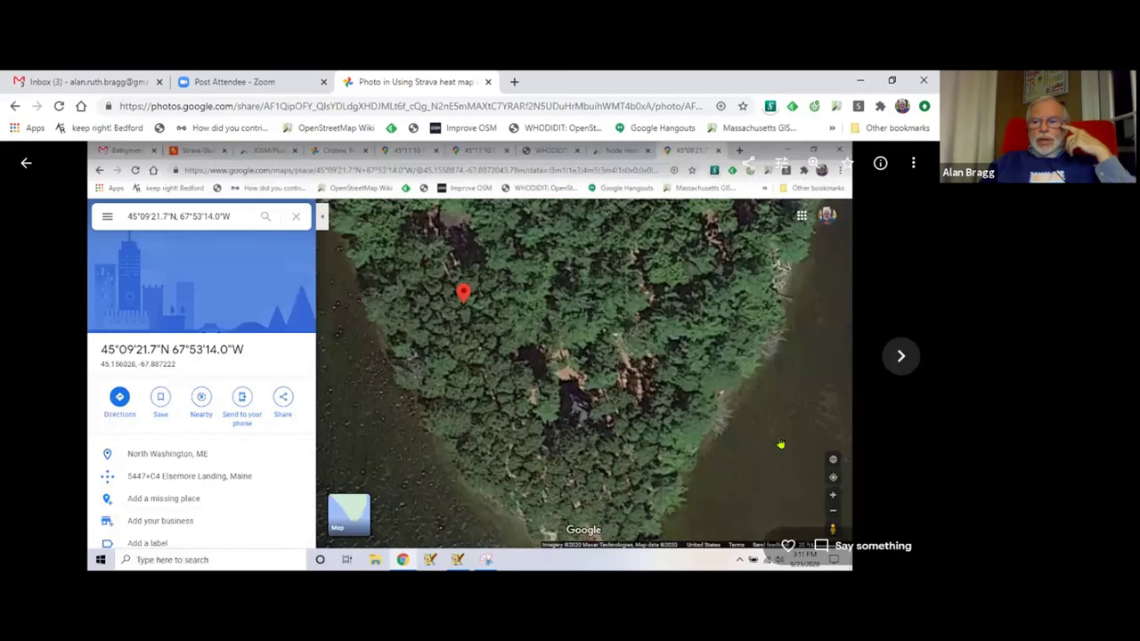
left_click(899, 356)
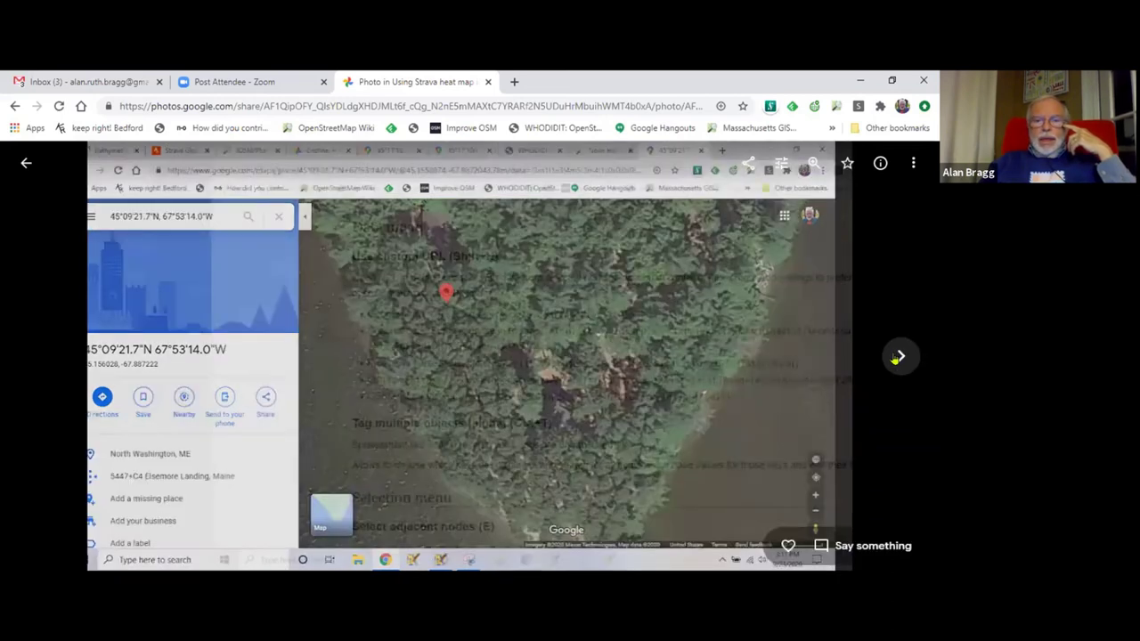
left_click(899, 356)
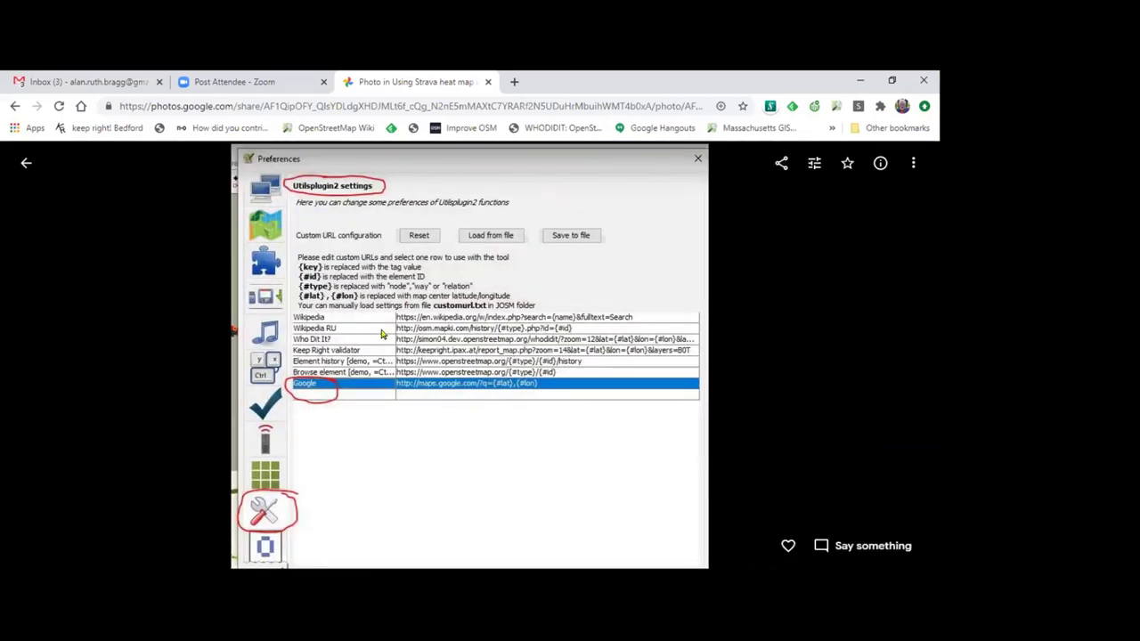